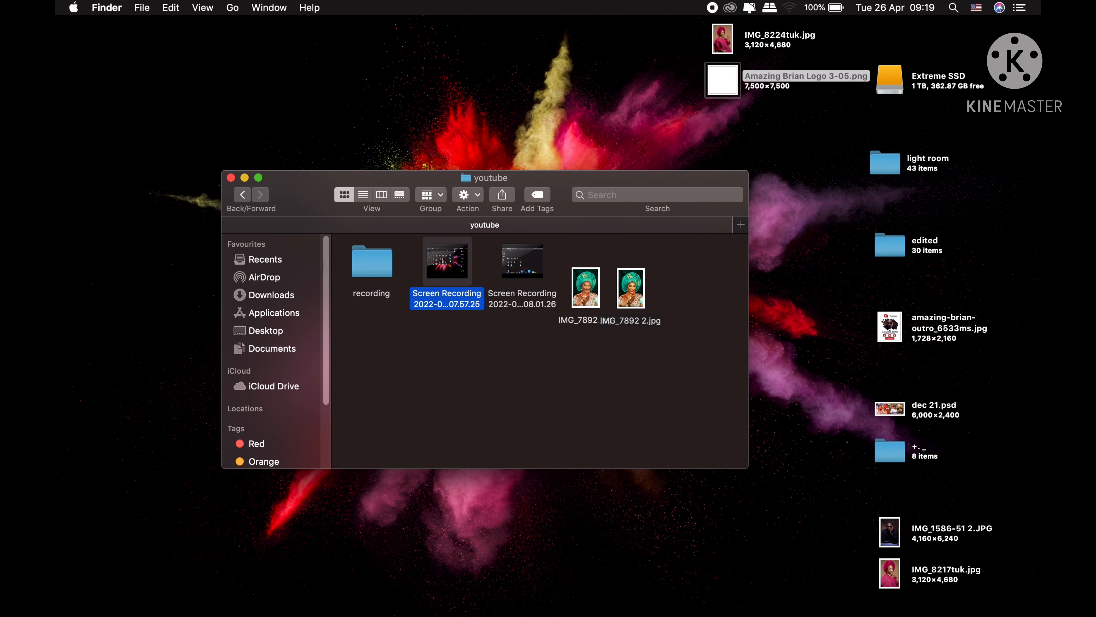
Step: Open IMG_3465.jpg and IMG_3478.jpg from the light room folder in Preview and place the two portraits side by side
{"action": "left_click", "coordinate": [886, 172]}
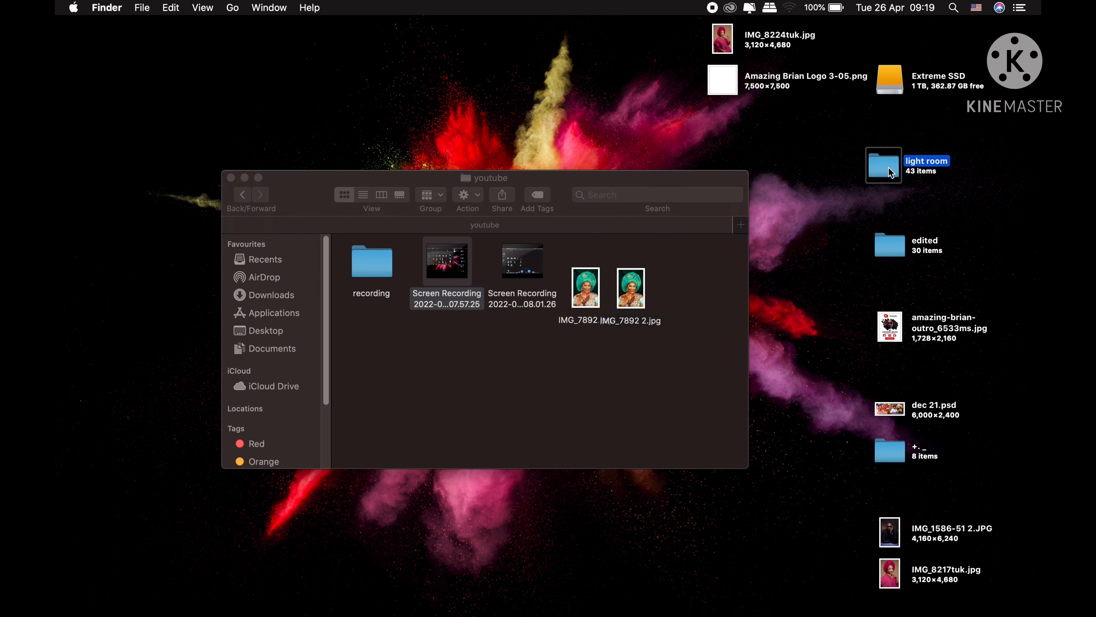
{"action": "double_click", "coordinate": [885, 169]}
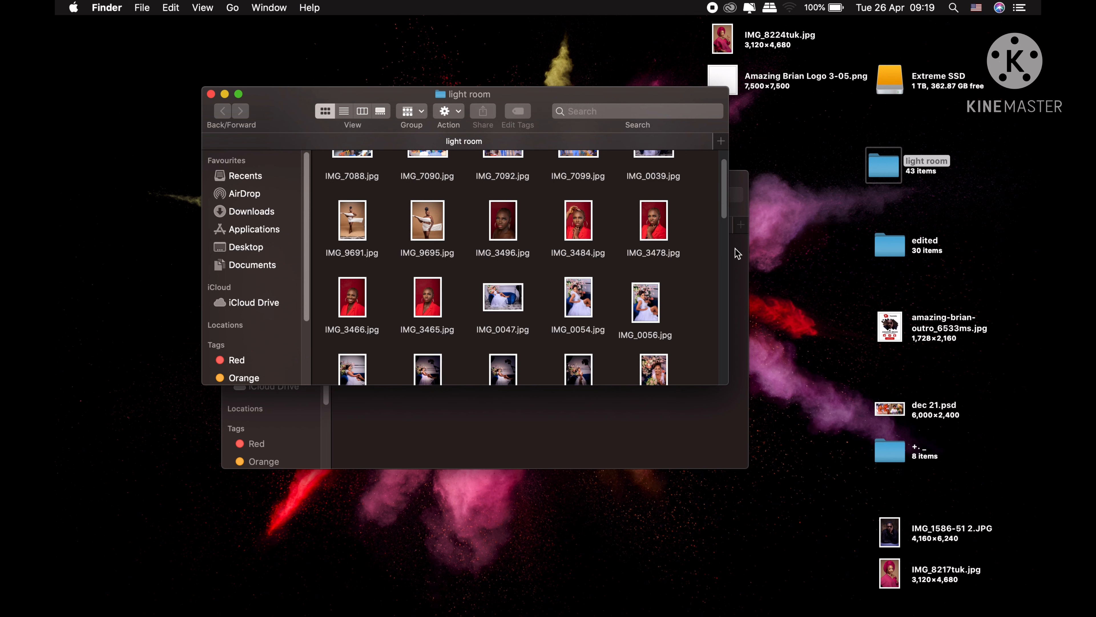
{"action": "double_click", "coordinate": [436, 297]}
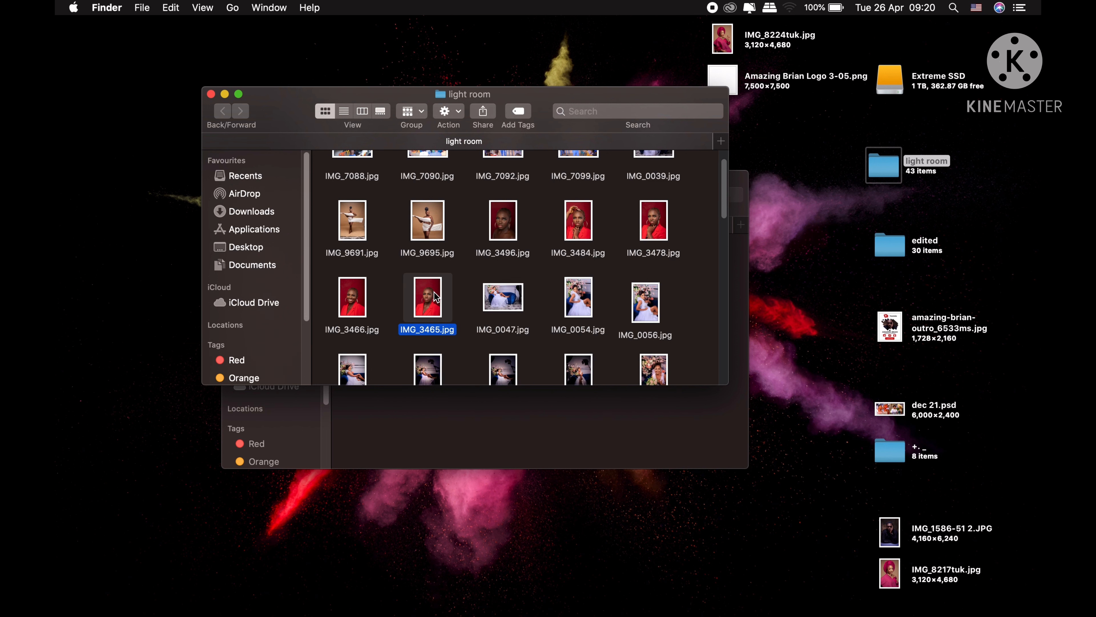
{"action": "left_click", "coordinate": [650, 230]}
{"action": "double_click", "coordinate": [650, 229]}
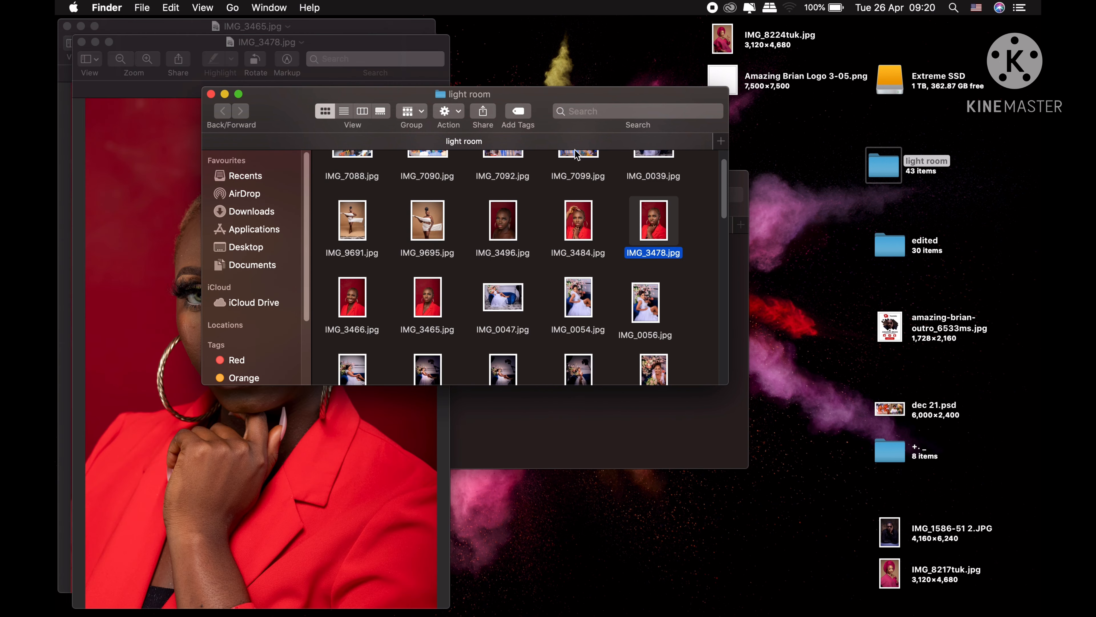
{"action": "left_click_drag", "start_coordinate": [561, 98], "coordinate": [871, 102]}
{"action": "left_click_drag", "start_coordinate": [415, 45], "coordinate": [838, 13]}
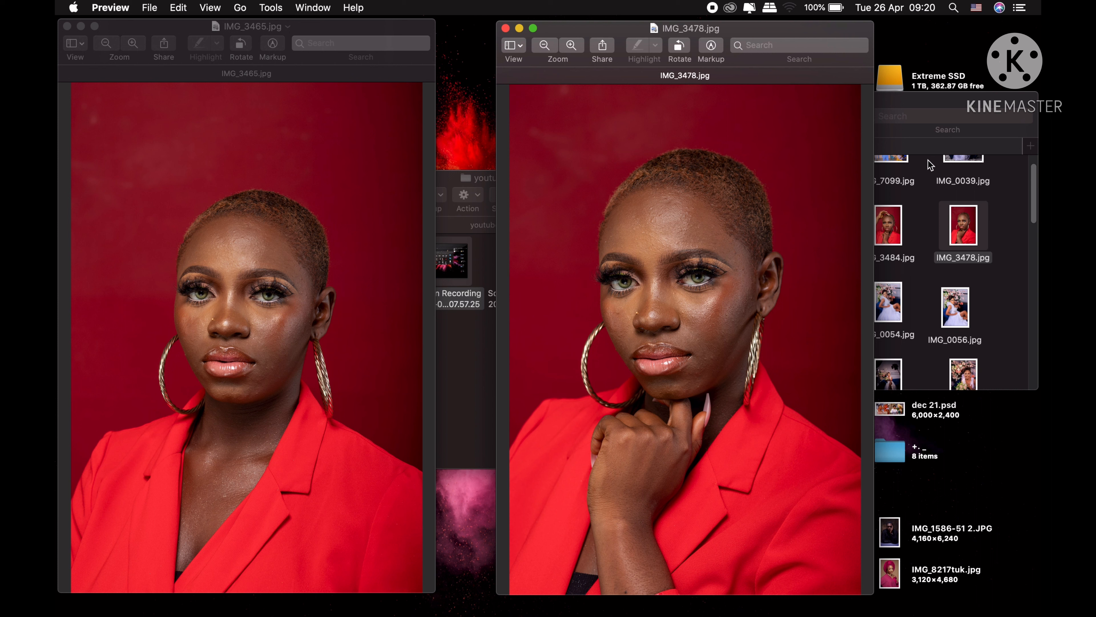
Step: Open IMG_3478.jpg in Photoshop, fit it to the screen and duplicate the Background layer
{"action": "left_click_drag", "start_coordinate": [963, 229], "coordinate": [416, 203]}
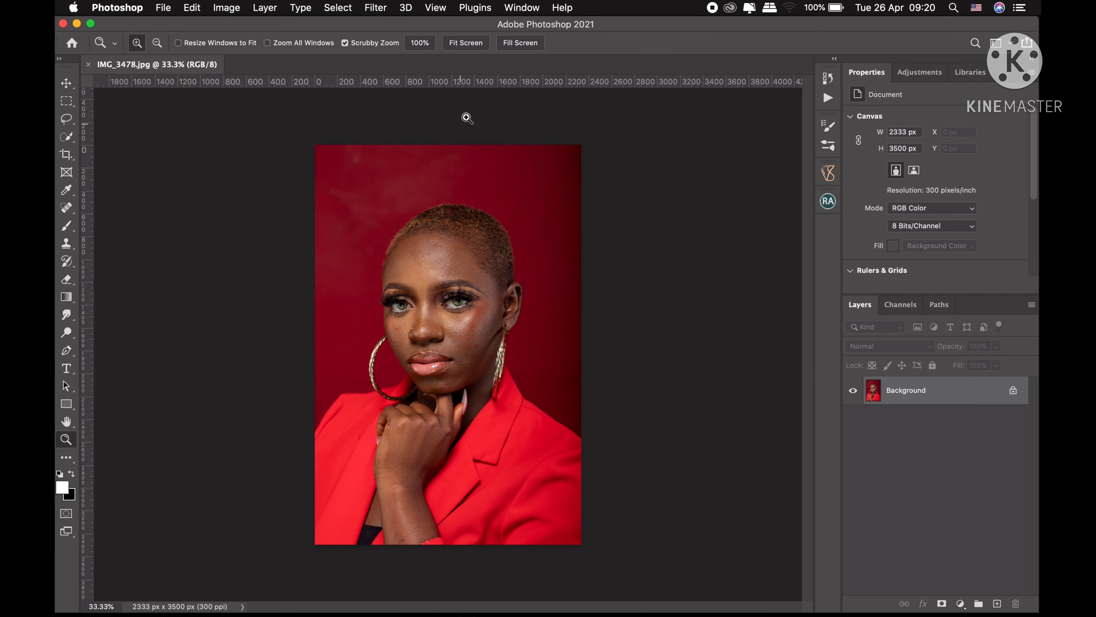
{"action": "left_click", "coordinate": [473, 48]}
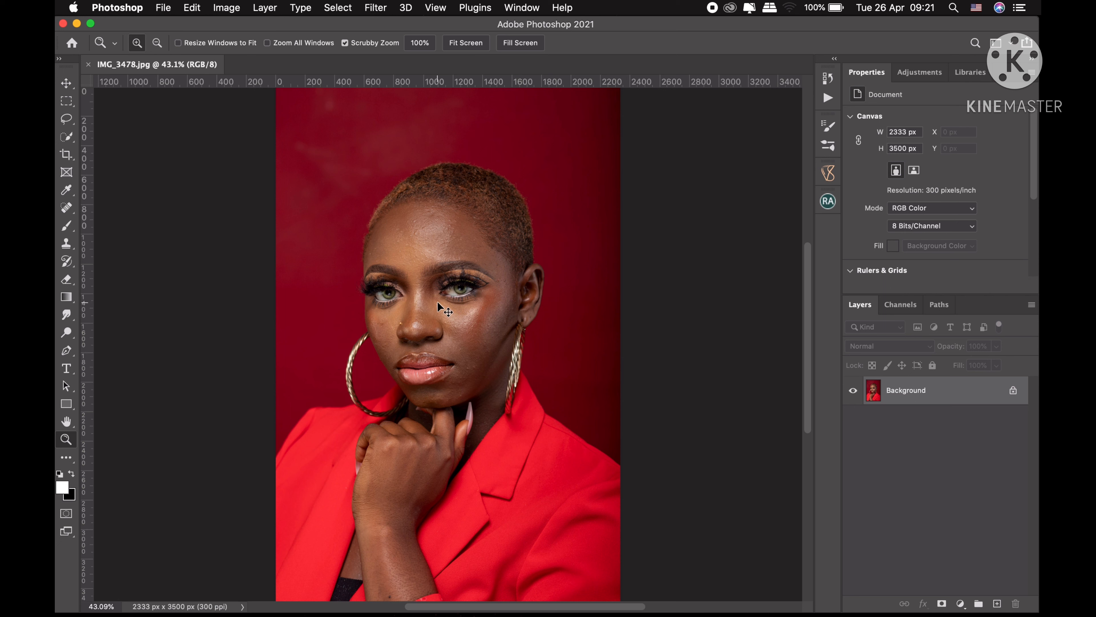
{"action": "key", "text": "super+j"}
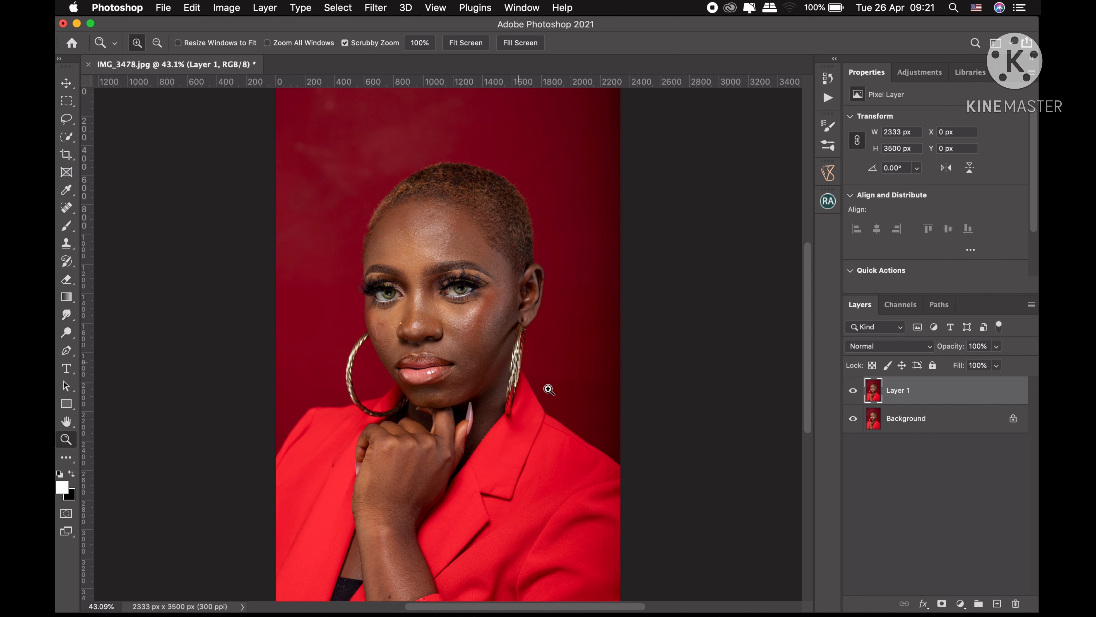
Step: Heal the blemishes beside the mouth and on the chin and jaw using the Spot Healing Brush at size 15
{"action": "left_click_drag", "start_coordinate": [431, 266], "coordinate": [717, 419]}
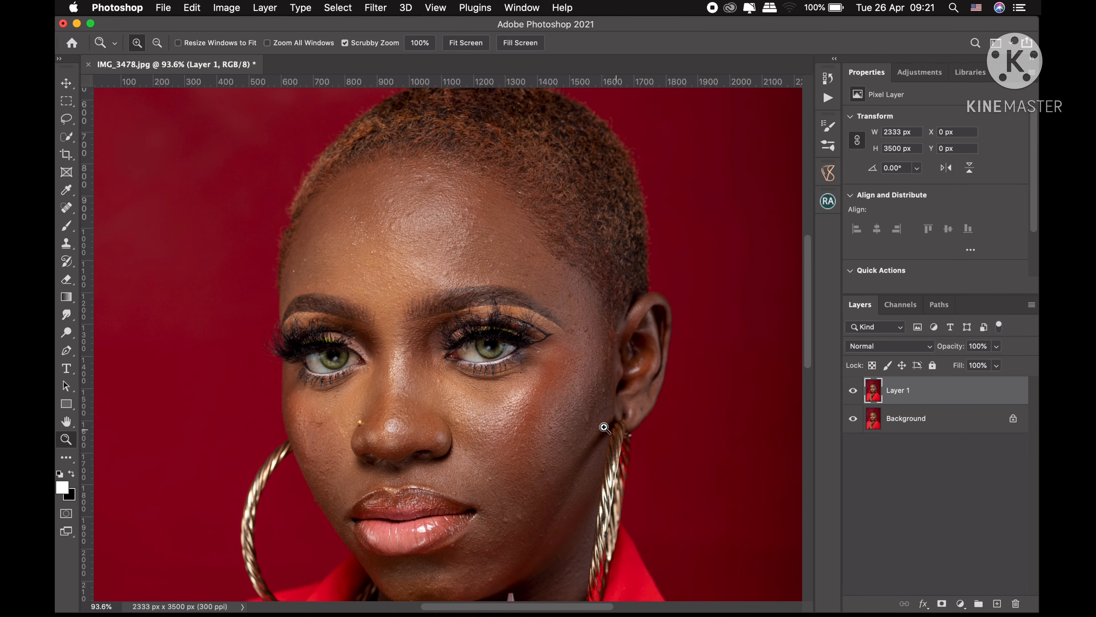
{"action": "left_click", "coordinate": [477, 43]}
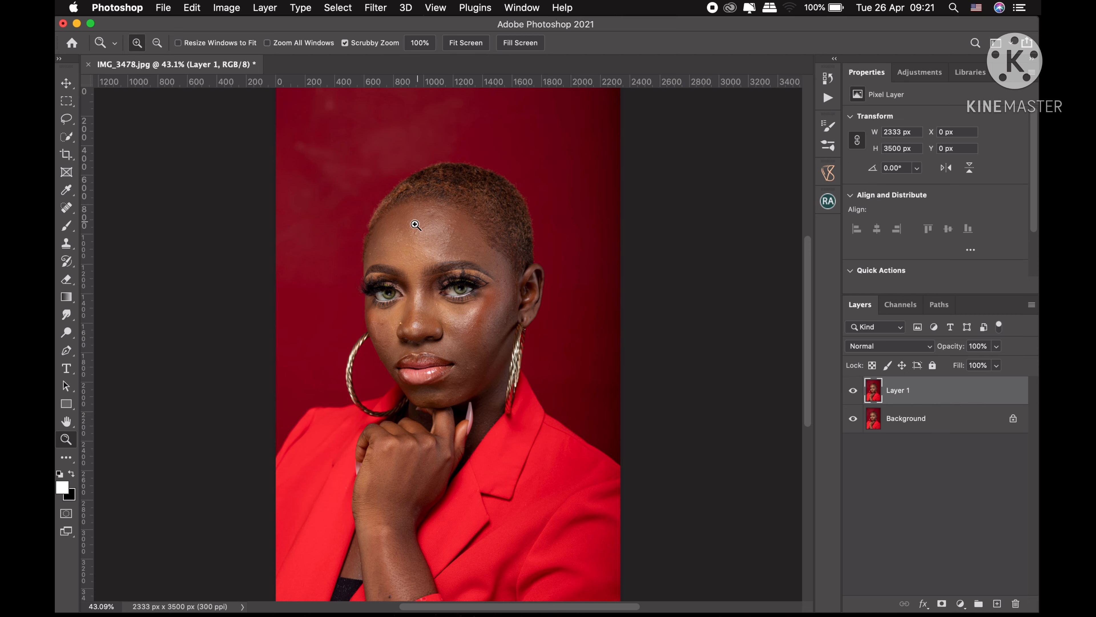
{"action": "left_click_drag", "start_coordinate": [427, 261], "coordinate": [649, 318]}
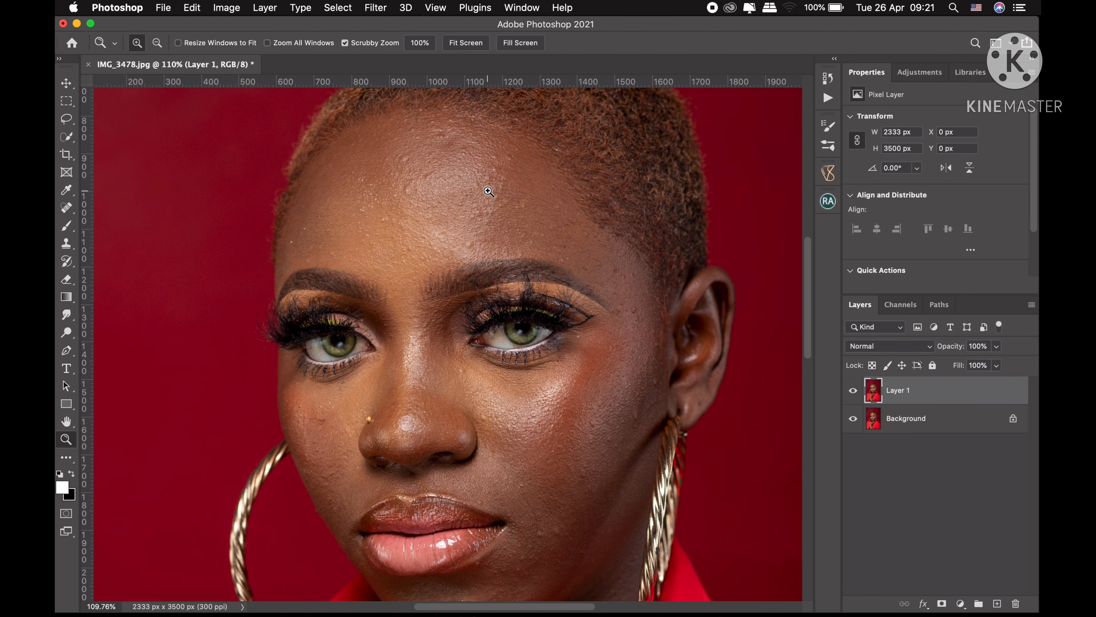
{"action": "left_click_drag", "start_coordinate": [488, 191], "coordinate": [421, 247]}
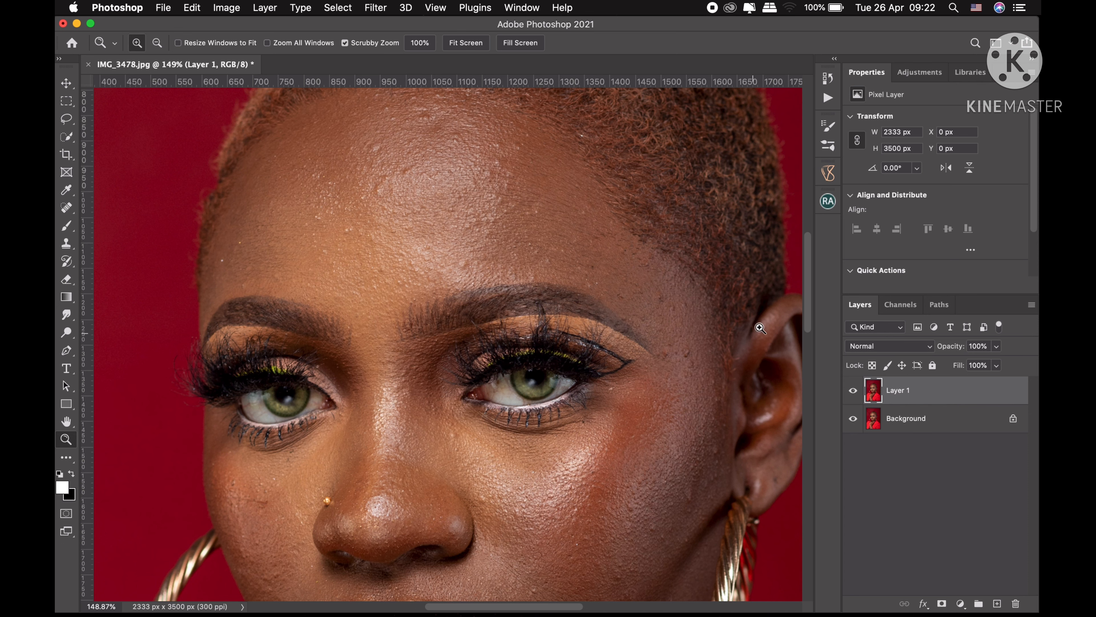
{"action": "left_click_drag", "start_coordinate": [811, 313], "coordinate": [796, 380]}
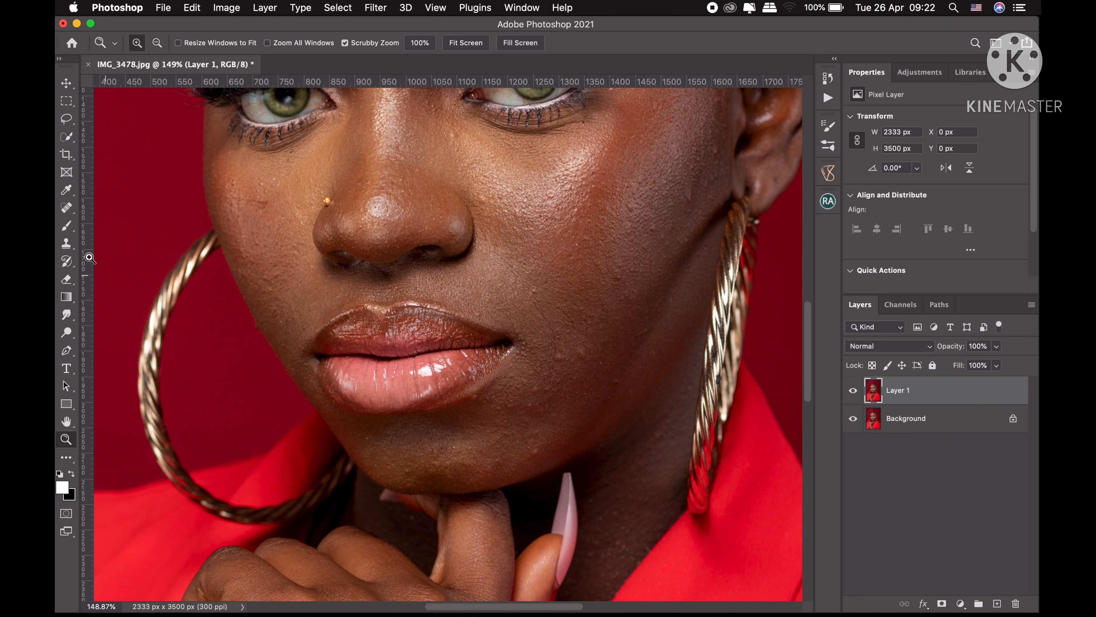
{"action": "left_click", "coordinate": [68, 209]}
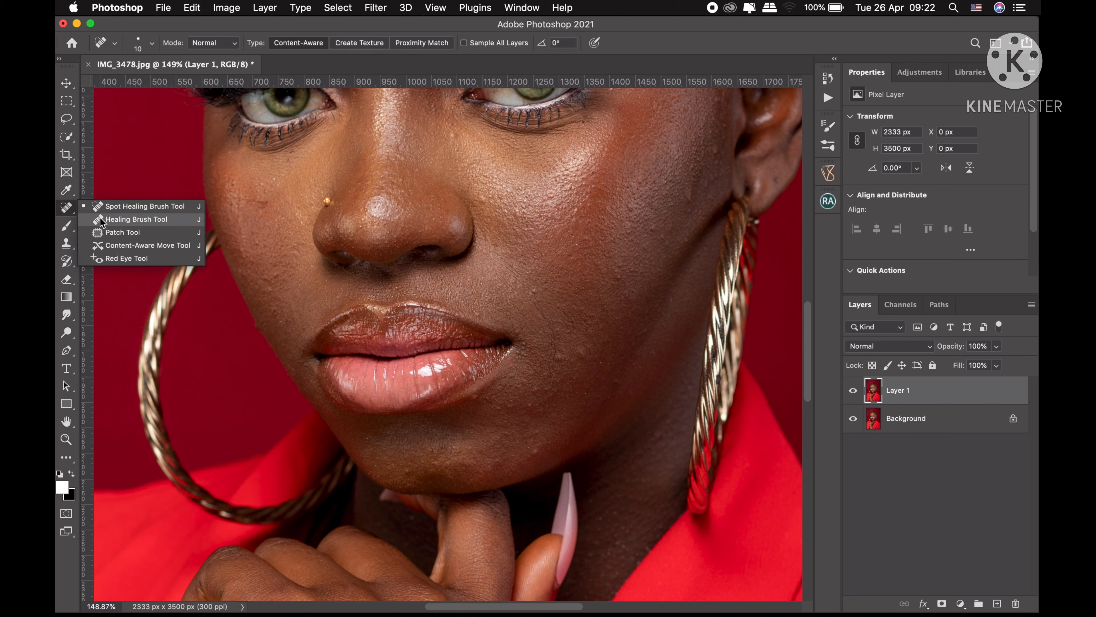
{"action": "left_click", "coordinate": [134, 209]}
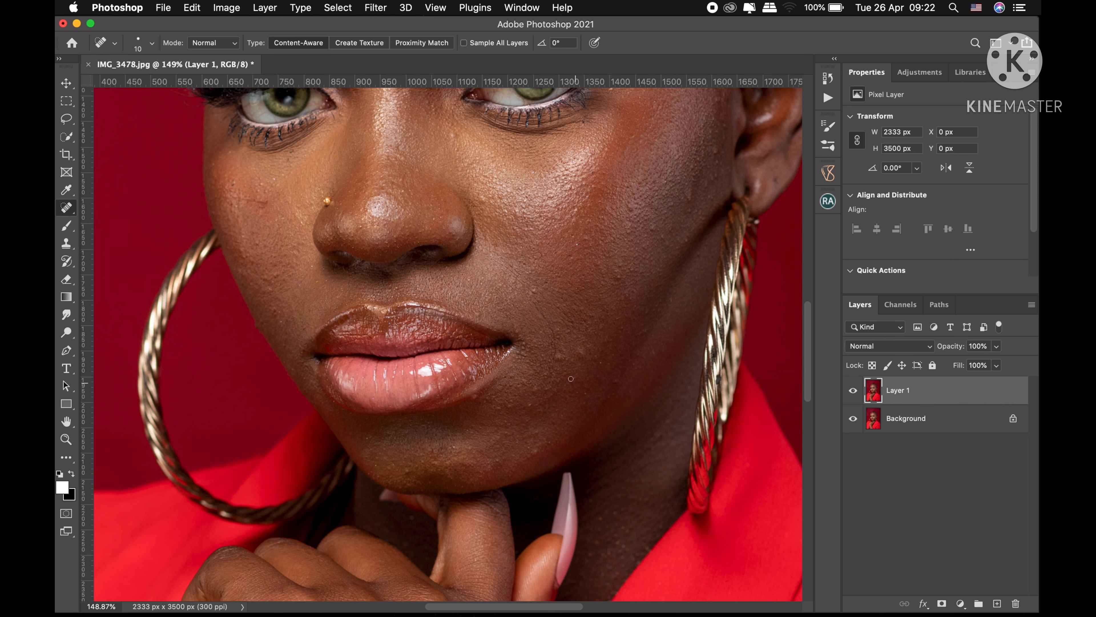
{"action": "key", "text": "bracketright"}
{"action": "left_click", "coordinate": [580, 354]}
{"action": "left_click", "coordinate": [559, 357]}
{"action": "left_click", "coordinate": [524, 382]}
{"action": "left_click", "coordinate": [540, 368]}
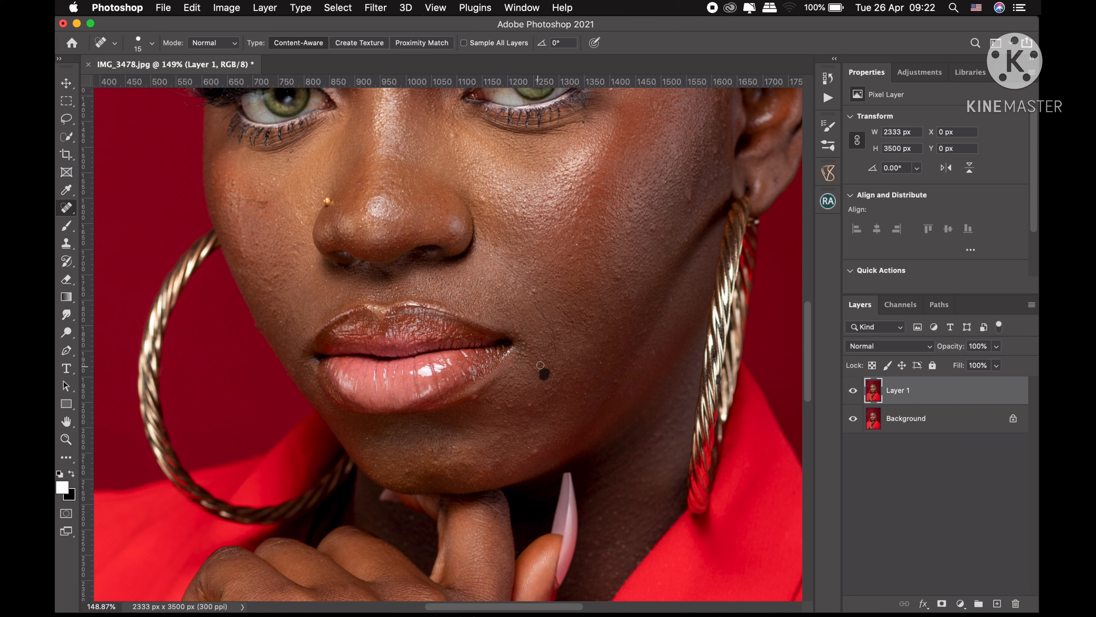
{"action": "left_click", "coordinate": [525, 352]}
{"action": "left_click", "coordinate": [532, 343]}
{"action": "left_click_drag", "start_coordinate": [555, 326], "coordinate": [557, 352]}
{"action": "left_click_drag", "start_coordinate": [535, 302], "coordinate": [553, 371]}
{"action": "left_click", "coordinate": [570, 345]}
{"action": "left_click", "coordinate": [531, 404]}
{"action": "left_click", "coordinate": [516, 402]}
{"action": "mouse_move", "coordinate": [502, 404]}
{"action": "left_mouse_down"}
{"action": "mouse_move", "coordinate": [499, 420]}
{"action": "mouse_move", "coordinate": [536, 450]}
{"action": "left_mouse_up"}
{"action": "left_click_drag", "start_coordinate": [648, 338], "coordinate": [632, 333]}
Step: Heal the spots on the cheek and jawline near the visible ear with the Spot Healing Brush
{"action": "left_click_drag", "start_coordinate": [655, 270], "coordinate": [569, 404]}
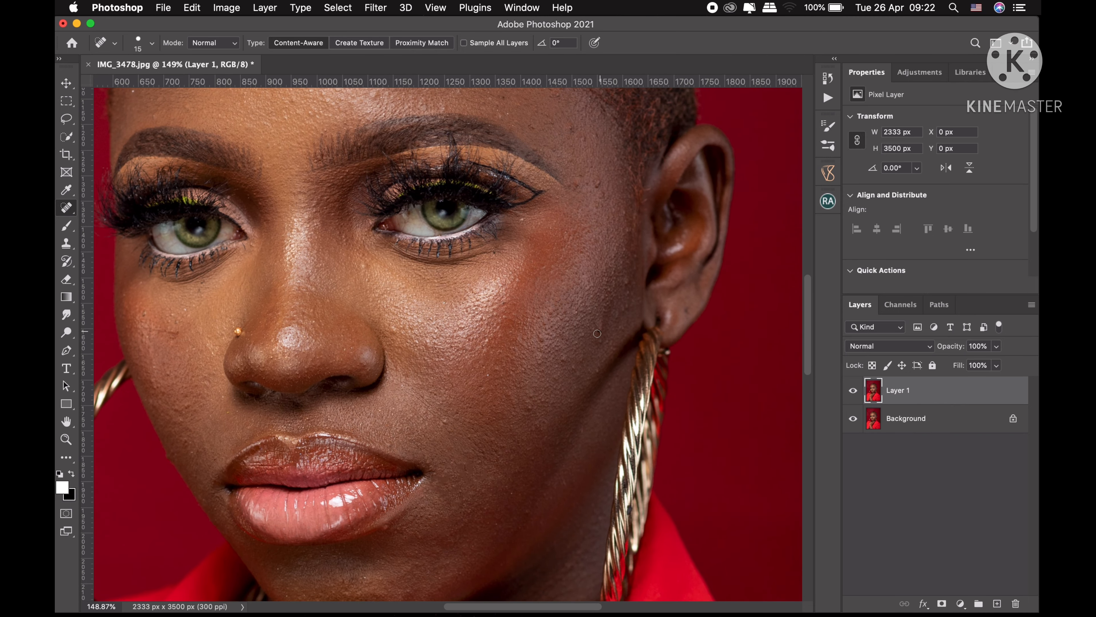
{"action": "left_click", "coordinate": [600, 328]}
{"action": "left_click", "coordinate": [573, 366]}
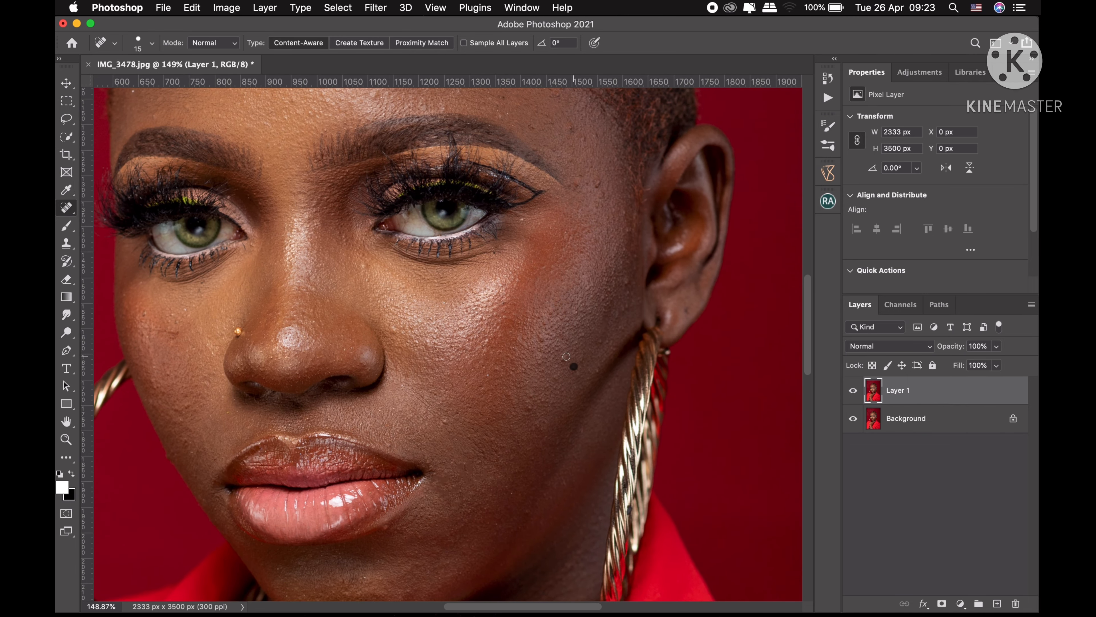
{"action": "left_click", "coordinate": [556, 377]}
{"action": "left_click", "coordinate": [577, 373]}
{"action": "left_click_drag", "start_coordinate": [588, 371], "coordinate": [600, 371]}
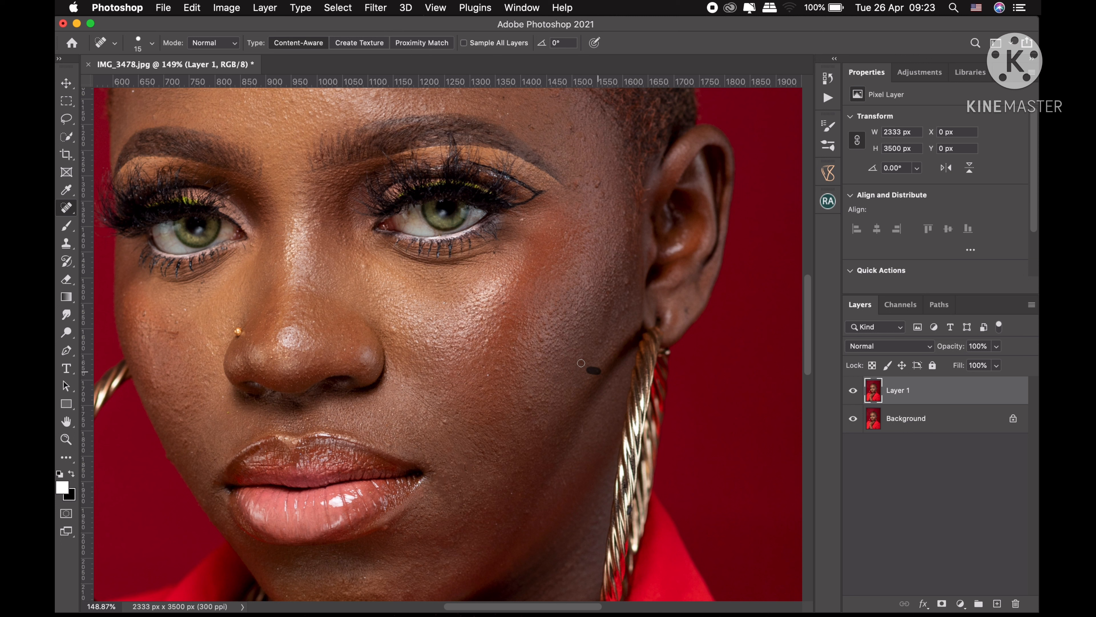
{"action": "left_click", "coordinate": [540, 340]}
{"action": "left_click", "coordinate": [549, 312]}
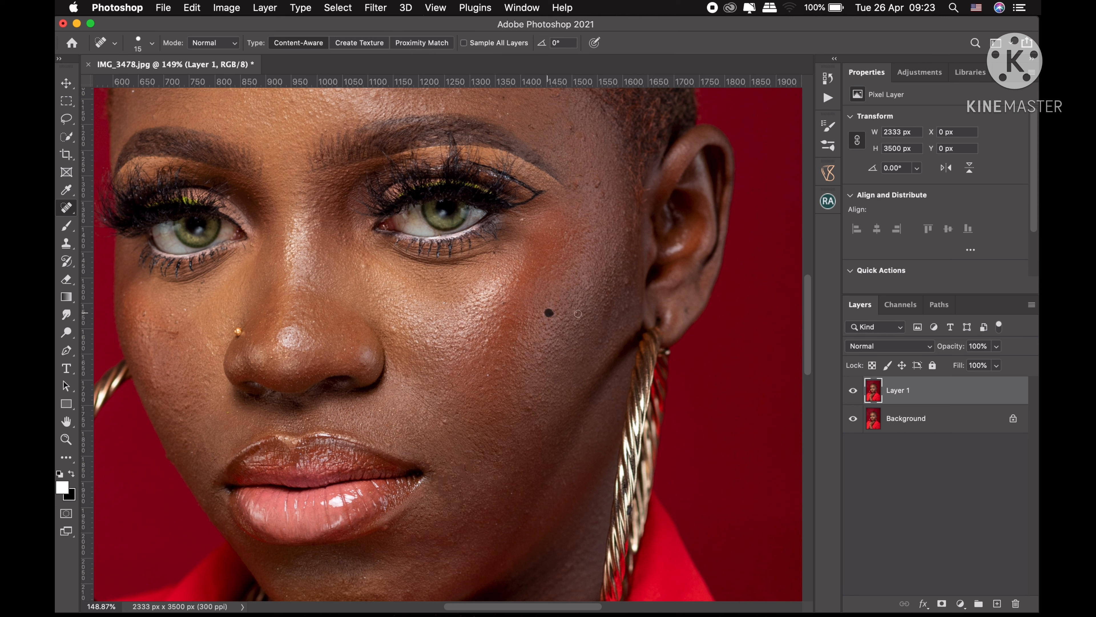
{"action": "left_click", "coordinate": [627, 283]}
{"action": "left_click", "coordinate": [625, 306]}
Step: Heal the dark spots on the temple between the outer end of the eyebrow and the visible ear
{"action": "left_click_drag", "start_coordinate": [592, 233], "coordinate": [613, 324]}
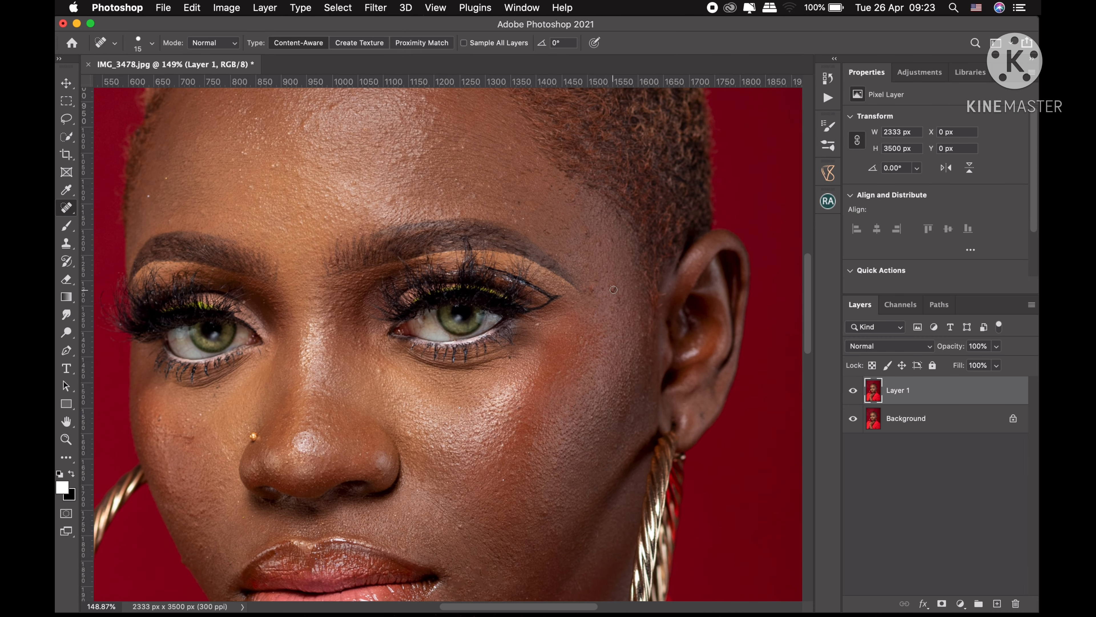
{"action": "left_click", "coordinate": [614, 288]}
{"action": "left_click", "coordinate": [617, 299]}
{"action": "left_click", "coordinate": [589, 289]}
{"action": "left_click", "coordinate": [587, 232]}
{"action": "left_click", "coordinate": [610, 236]}
{"action": "left_click", "coordinate": [570, 199]}
{"action": "left_click", "coordinate": [549, 229]}
{"action": "left_click", "coordinate": [602, 287]}
Step: Heal the blemishes across the middle and upper forehead up to the hairline
{"action": "left_click_drag", "start_coordinate": [439, 182], "coordinate": [568, 277]}
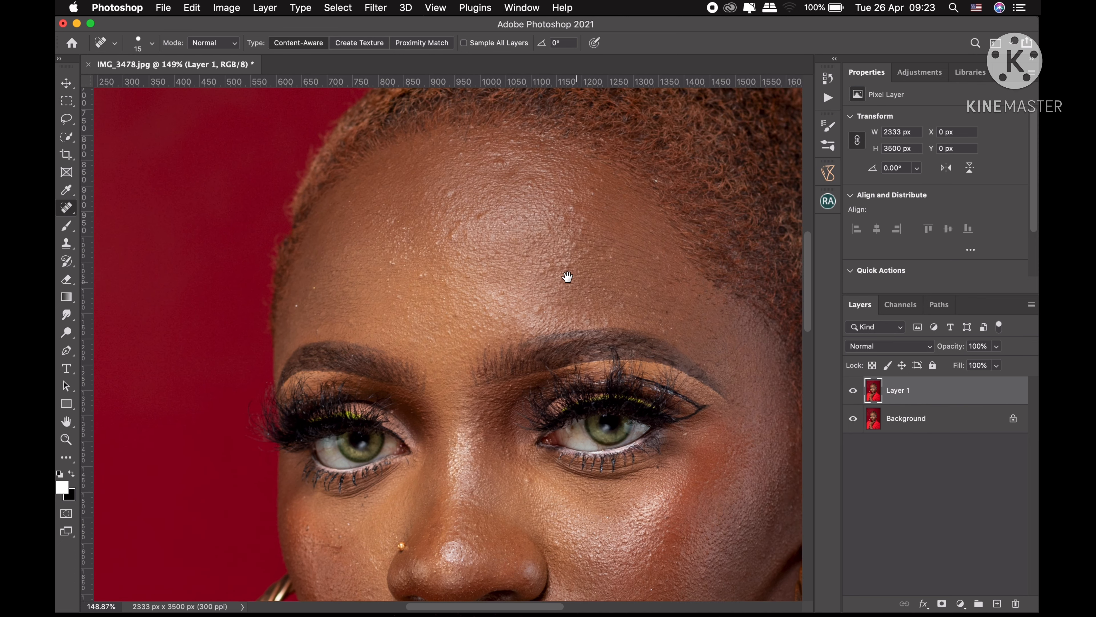
{"action": "scroll", "coordinate": [544, 284], "scroll_direction": "up", "scroll_amount": 2}
{"action": "left_click", "coordinate": [536, 305]}
{"action": "left_click", "coordinate": [451, 230]}
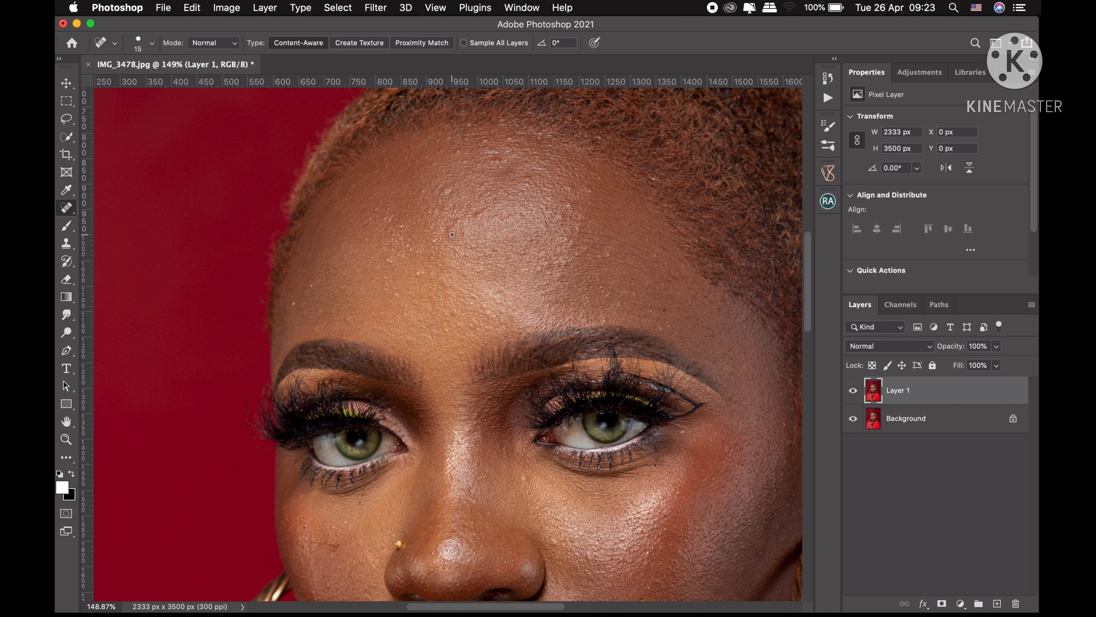
{"action": "left_click", "coordinate": [444, 191]}
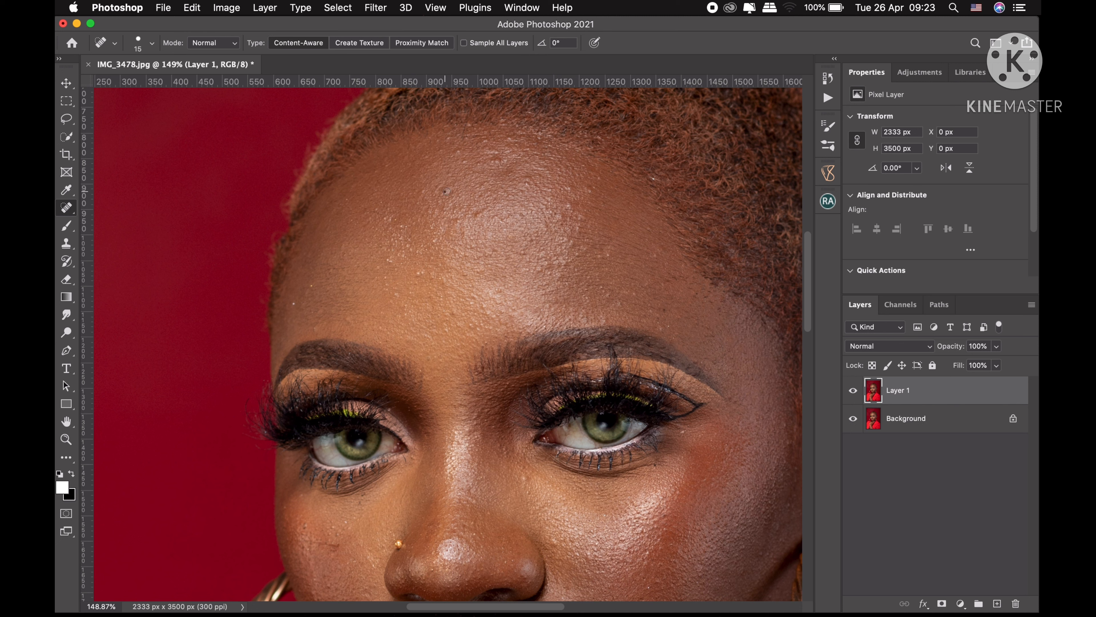
{"action": "left_click", "coordinate": [477, 215]}
{"action": "left_click", "coordinate": [496, 159]}
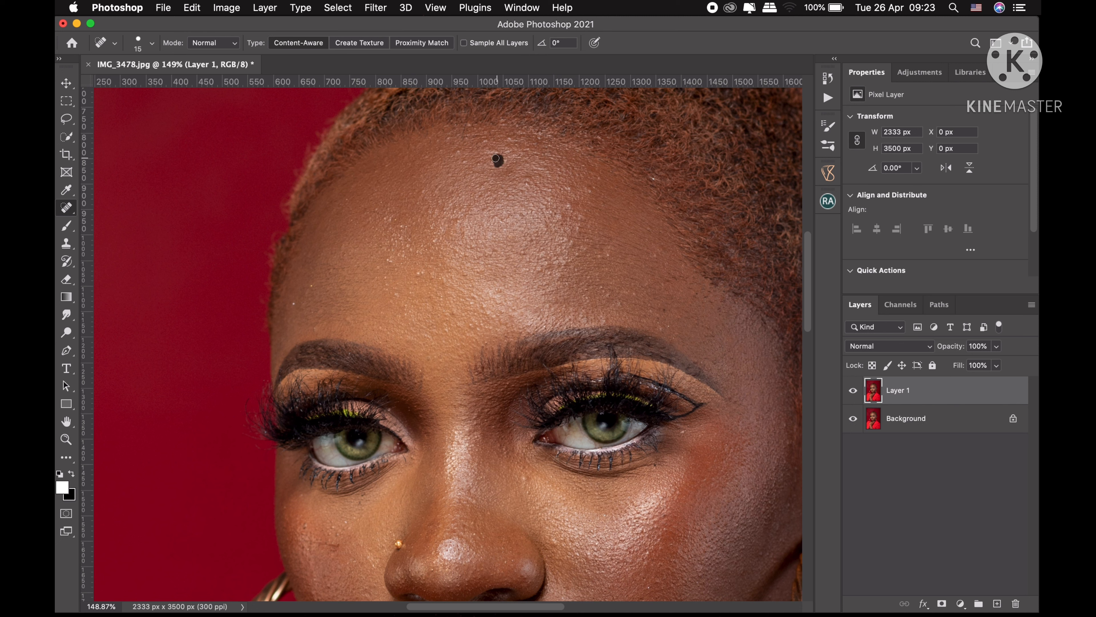
{"action": "left_click", "coordinate": [466, 161]}
{"action": "left_click", "coordinate": [457, 152]}
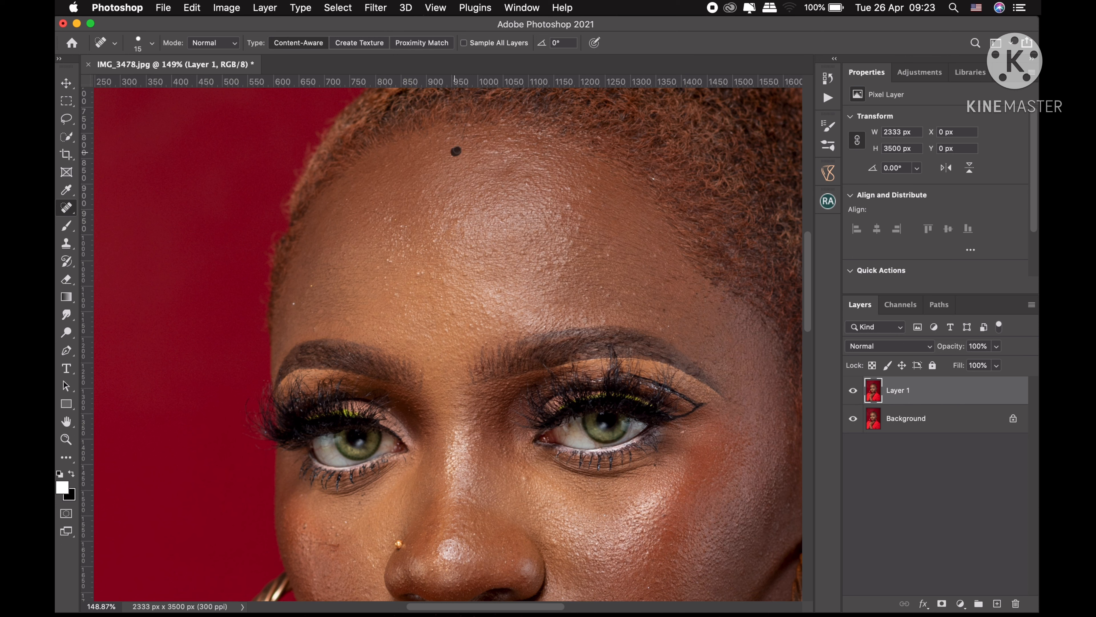
{"action": "left_click", "coordinate": [444, 139]}
{"action": "left_click", "coordinate": [569, 206]}
{"action": "left_click", "coordinate": [570, 188]}
{"action": "left_click", "coordinate": [586, 188]}
{"action": "left_click", "coordinate": [529, 184]}
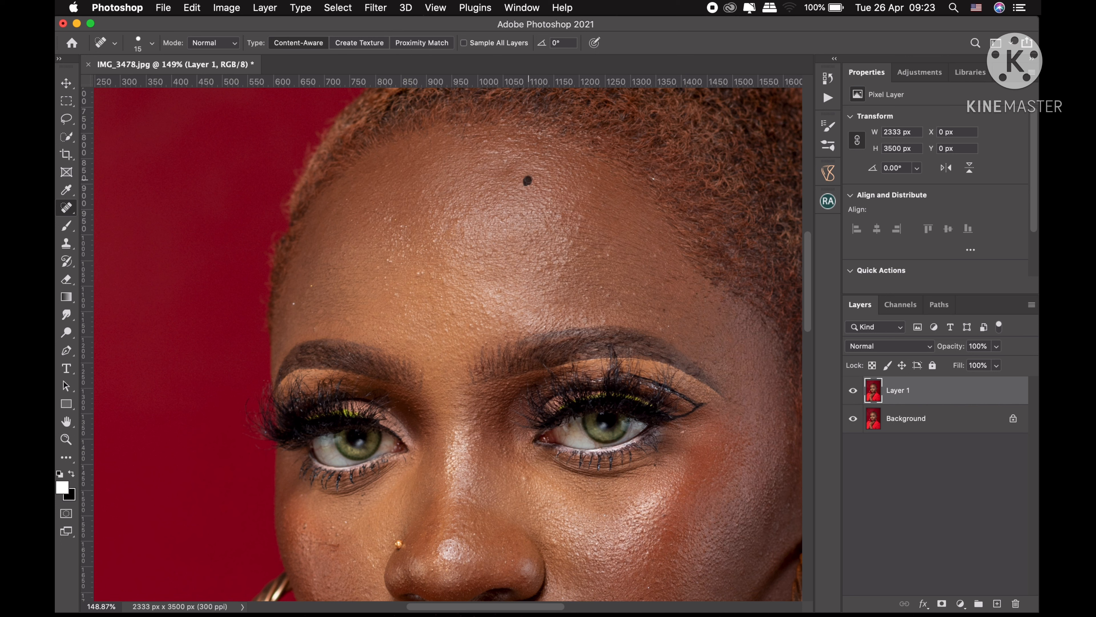
Step: Heal the small bumps on the lower forehead above and between the eyebrows
{"action": "left_click", "coordinate": [420, 274]}
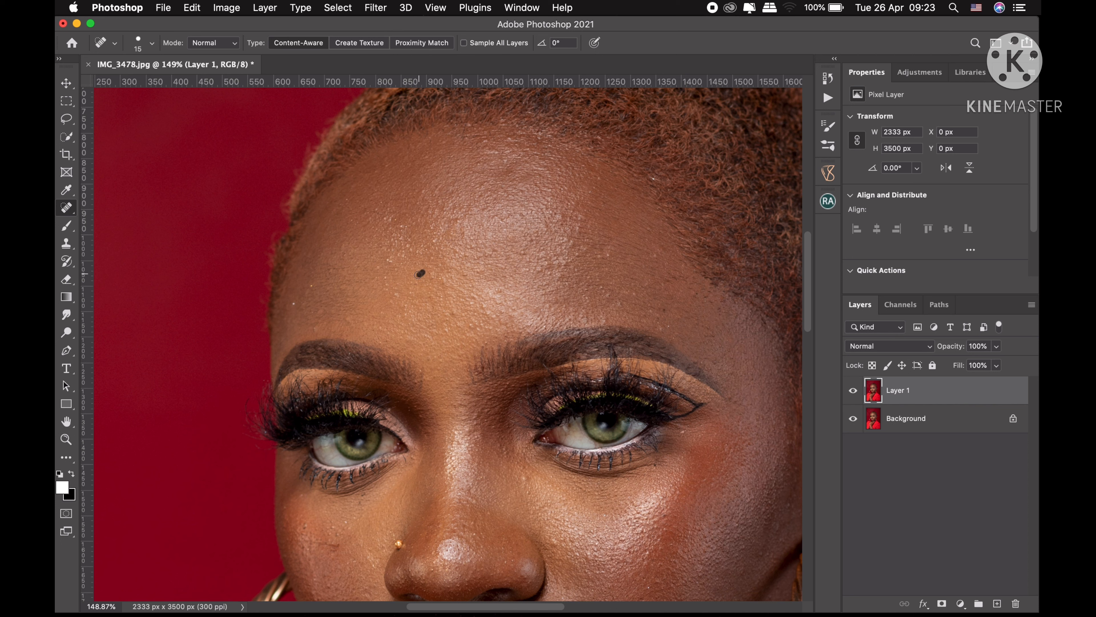
{"action": "left_click", "coordinate": [390, 260]}
{"action": "left_click", "coordinate": [395, 295]}
{"action": "left_click", "coordinate": [345, 318]}
{"action": "left_click", "coordinate": [321, 326]}
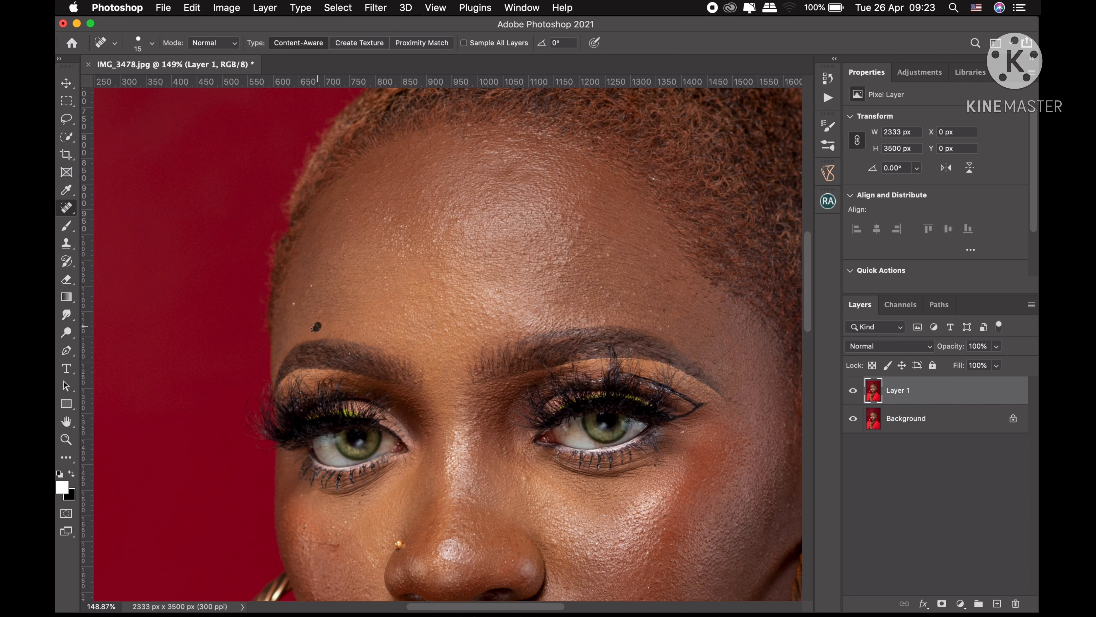
{"action": "left_click", "coordinate": [455, 315]}
{"action": "left_click", "coordinate": [470, 326]}
{"action": "left_click", "coordinate": [478, 331]}
{"action": "left_click", "coordinate": [492, 318]}
{"action": "left_click", "coordinate": [499, 289]}
{"action": "left_click", "coordinate": [541, 270]}
Step: Heal the marks on the cheek beside the nose stud and the spots on the opposite cheek and below the lip
{"action": "left_click_drag", "start_coordinate": [465, 387], "coordinate": [538, 191]}
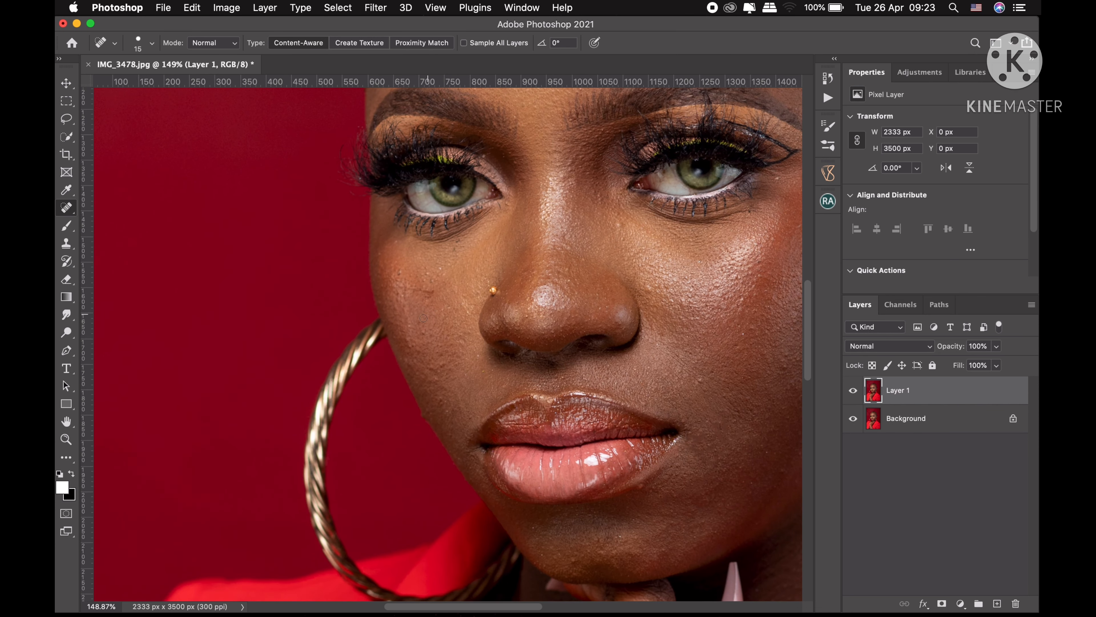
{"action": "left_click", "coordinate": [408, 343]}
{"action": "left_click", "coordinate": [427, 331]}
{"action": "left_click", "coordinate": [441, 366]}
{"action": "left_click", "coordinate": [428, 291]}
{"action": "left_click", "coordinate": [421, 295]}
{"action": "left_click", "coordinate": [400, 273]}
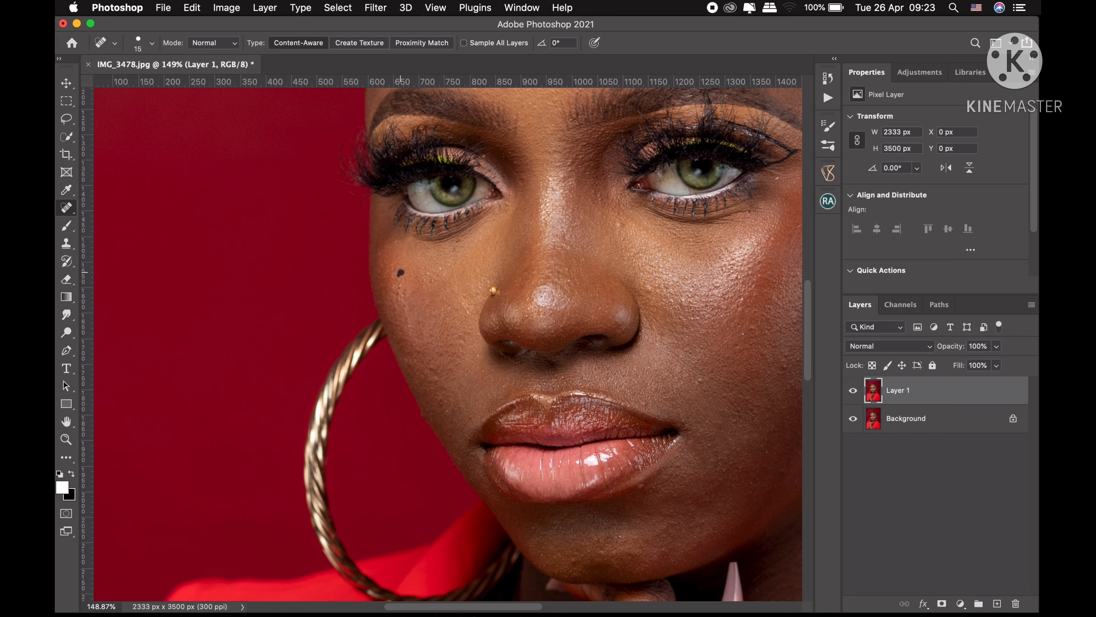
{"action": "left_click", "coordinate": [401, 292]}
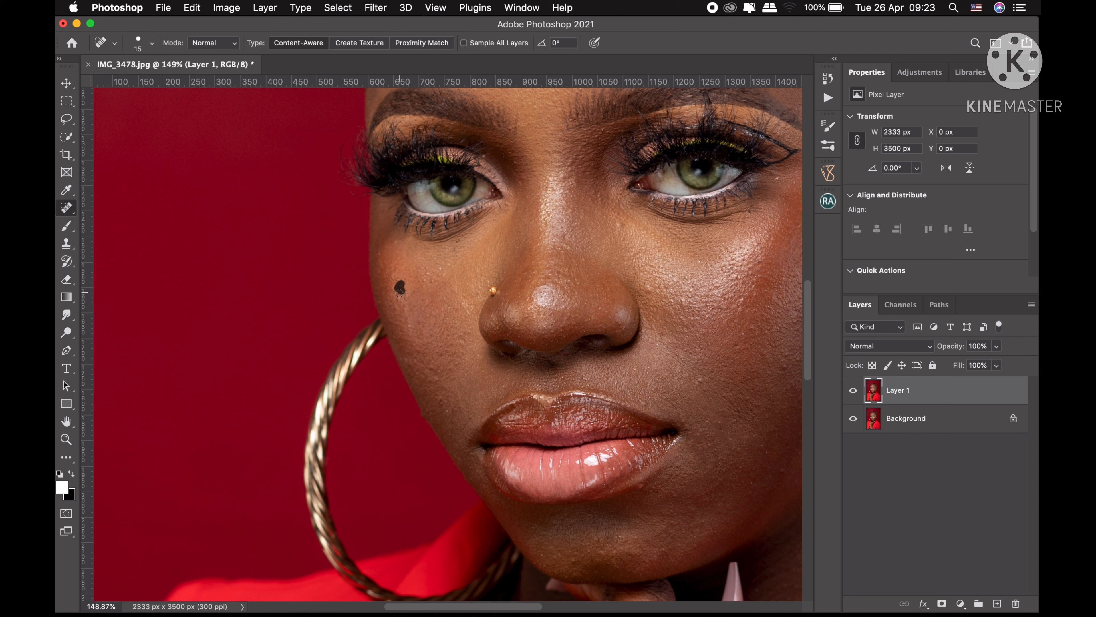
{"action": "left_click", "coordinate": [620, 225]}
{"action": "left_click", "coordinate": [651, 288]}
{"action": "left_click", "coordinate": [667, 286]}
{"action": "left_click", "coordinate": [639, 485]}
Step: Heal the uneven patches on the upper and middle forehead with the Spot Healing Brush enlarged to 60 px
{"action": "key", "text": "z"}
{"action": "left_click", "coordinate": [479, 43]}
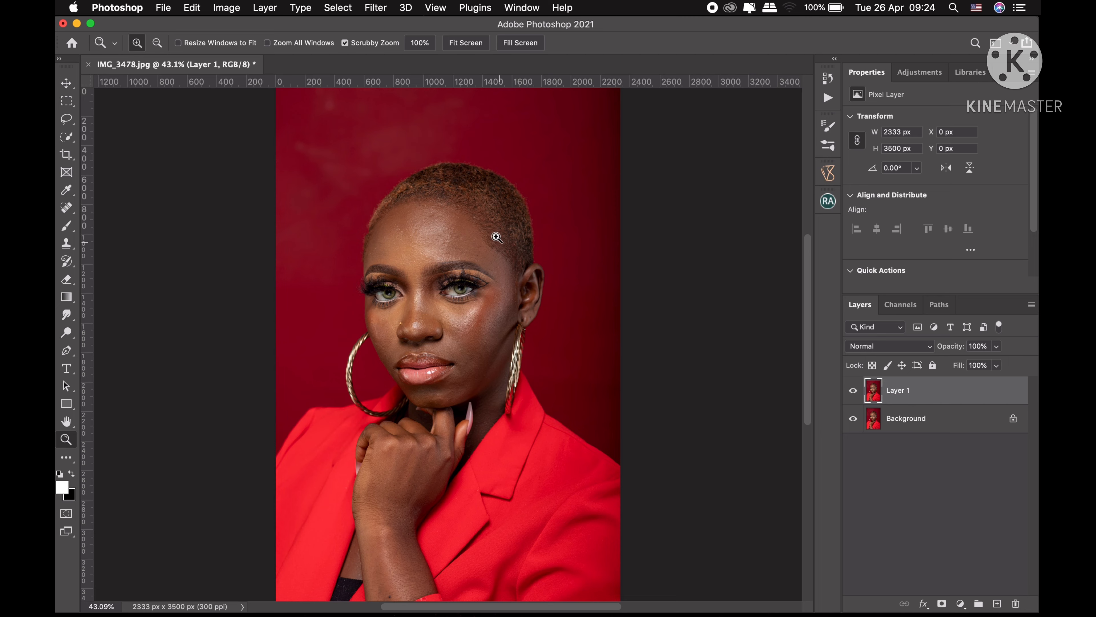
{"action": "left_click_drag", "start_coordinate": [440, 210], "coordinate": [512, 213]}
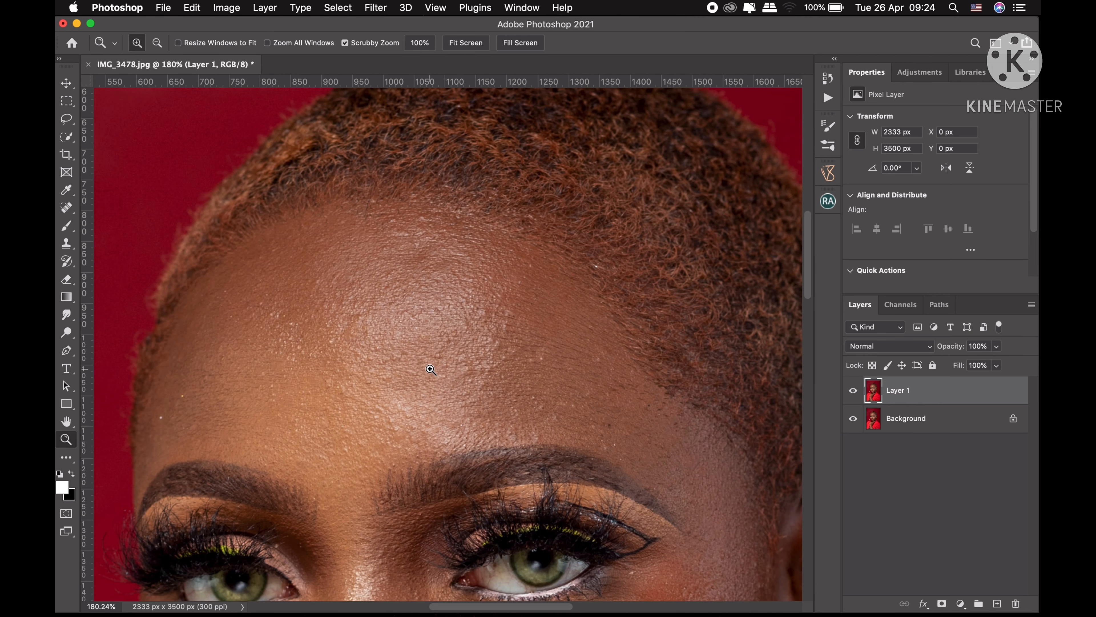
{"action": "left_click", "coordinate": [66, 207]}
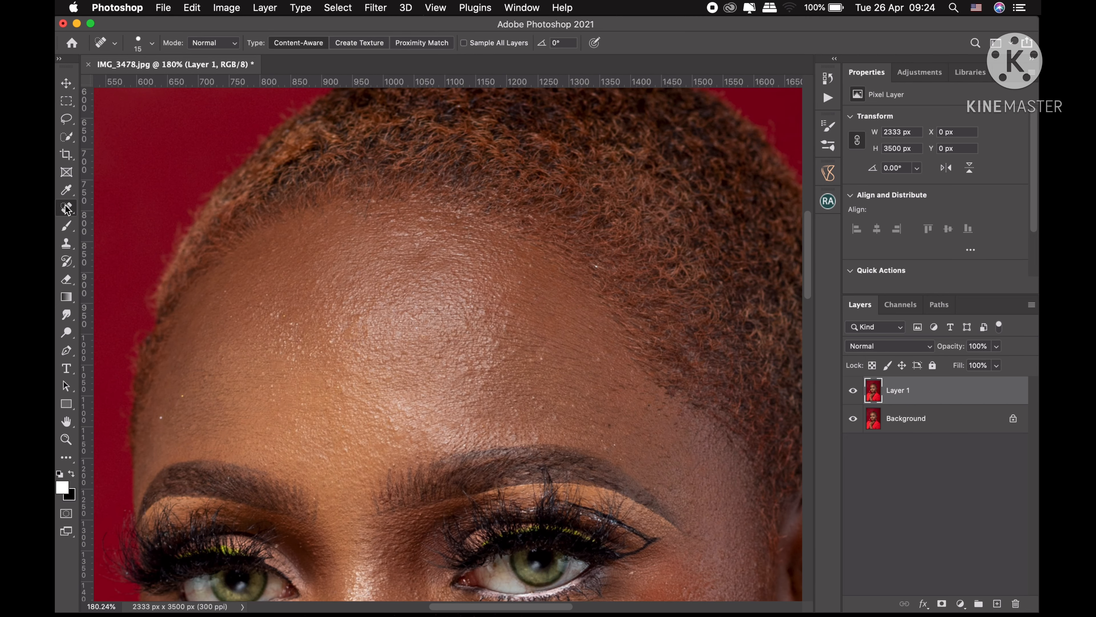
{"action": "left_click", "coordinate": [142, 206]}
{"action": "left_click", "coordinate": [426, 261]}
{"action": "key", "text": "bracketright"}
{"action": "key", "text": "bracketright"}
{"action": "key", "text": "bracketright"}
{"action": "key", "text": "bracketright"}
{"action": "mouse_move", "coordinate": [436, 266]}
{"action": "left_mouse_down"}
{"action": "mouse_move", "coordinate": [414, 258]}
{"action": "mouse_move", "coordinate": [416, 267]}
{"action": "mouse_move", "coordinate": [439, 250]}
{"action": "mouse_move", "coordinate": [466, 263]}
{"action": "mouse_move", "coordinate": [427, 275]}
{"action": "left_mouse_up"}
{"action": "key", "text": "bracketright"}
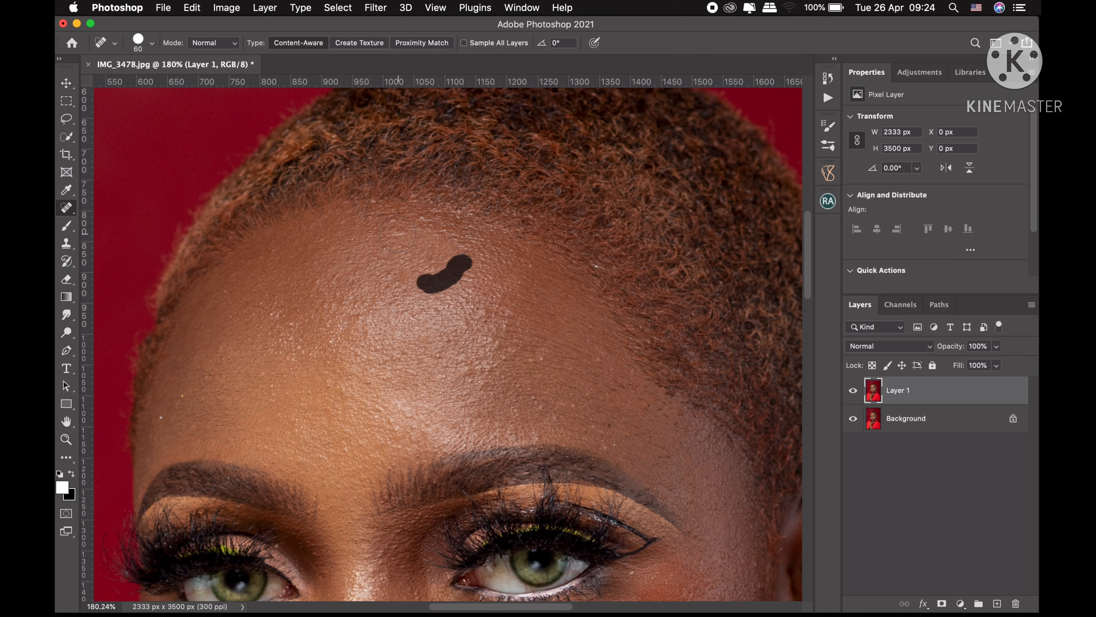
{"action": "mouse_move", "coordinate": [401, 236]}
{"action": "left_mouse_down"}
{"action": "mouse_move", "coordinate": [395, 266]}
{"action": "mouse_move", "coordinate": [388, 245]}
{"action": "left_mouse_up"}
{"action": "mouse_move", "coordinate": [399, 281]}
{"action": "left_mouse_down"}
{"action": "mouse_move", "coordinate": [422, 292]}
{"action": "mouse_move", "coordinate": [417, 308]}
{"action": "left_mouse_up"}
Step: Compare the healed face with the original by toggling the visibility of Layer 1
{"action": "key", "text": "z"}
{"action": "key", "text": "super+0"}
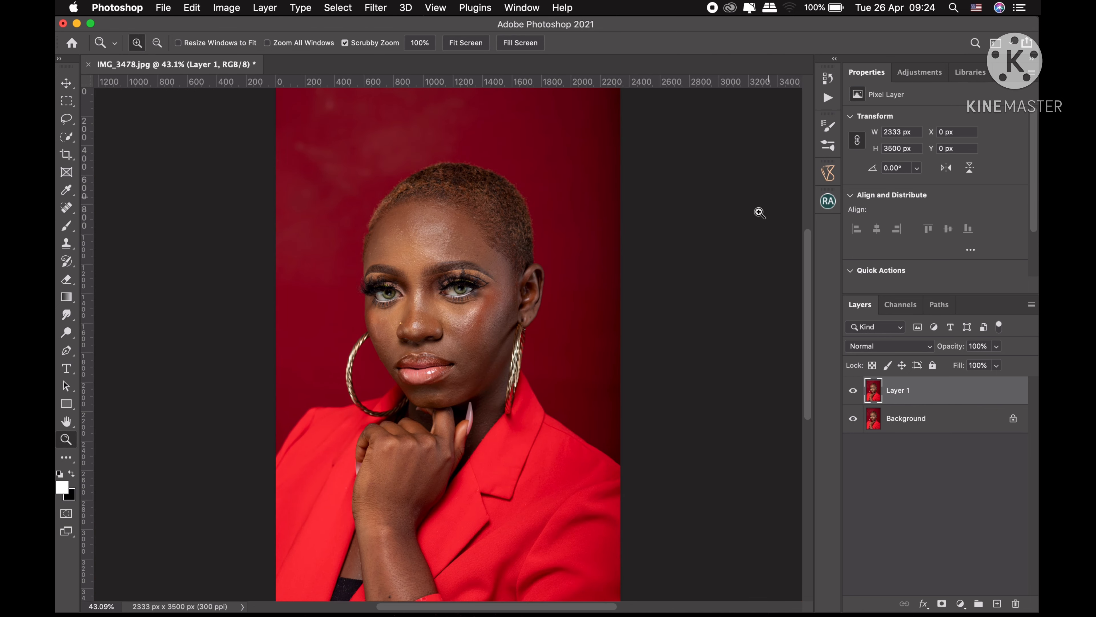
{"action": "left_click_drag", "start_coordinate": [454, 266], "coordinate": [583, 272]}
{"action": "left_click", "coordinate": [853, 393]}
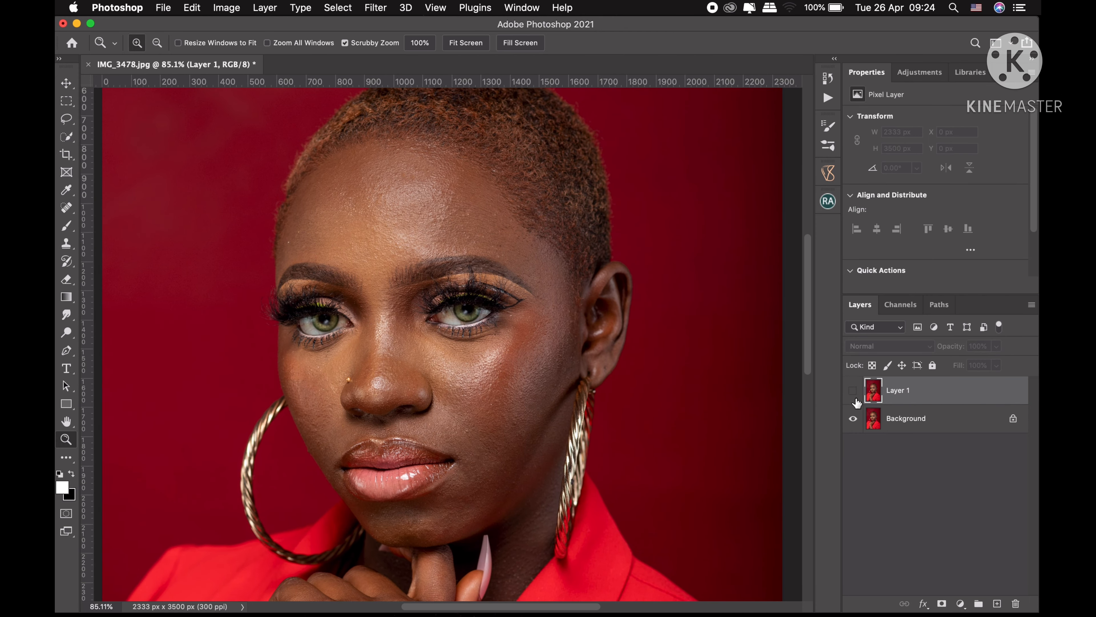
{"action": "left_click", "coordinate": [854, 393]}
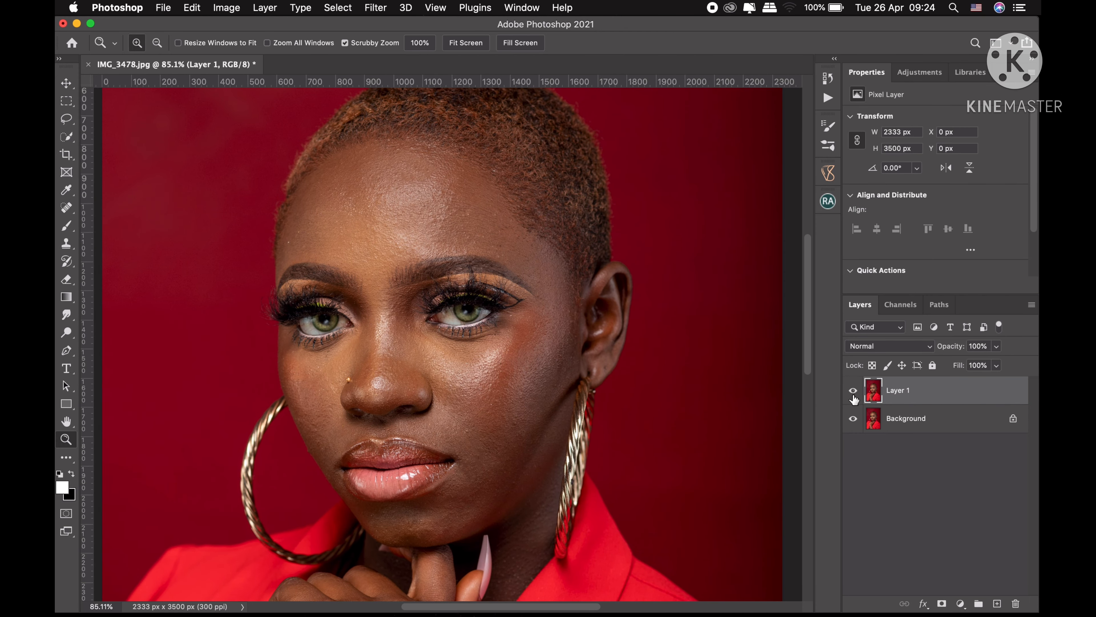
{"action": "left_click", "coordinate": [854, 392]}
{"action": "left_click", "coordinate": [853, 392]}
Step: Run the 8-bit frequency separation of Beauty Retouch v3.2 with a Gaussian Blur radius of 3.5 pixels
{"action": "left_click", "coordinate": [465, 43]}
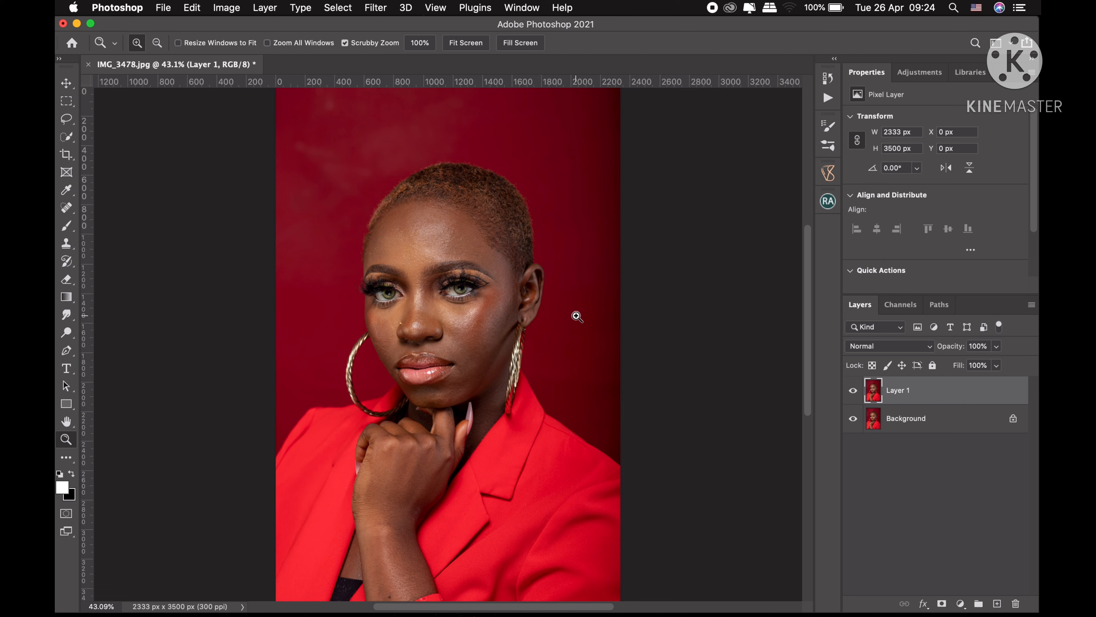
{"action": "left_click_drag", "start_coordinate": [453, 336], "coordinate": [478, 320]}
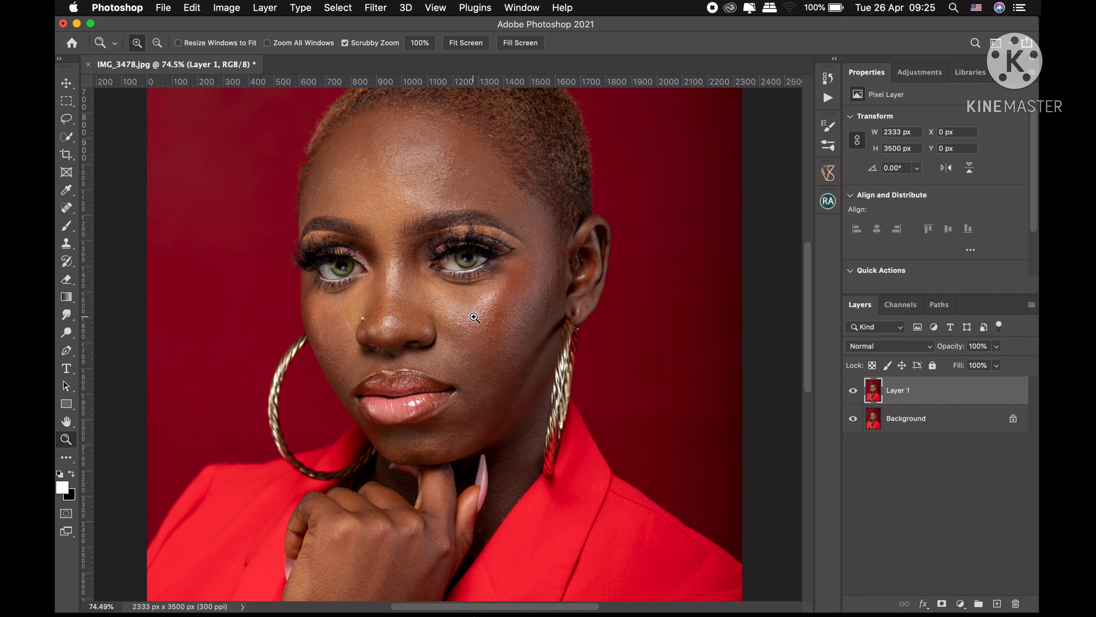
{"action": "left_click", "coordinate": [828, 201]}
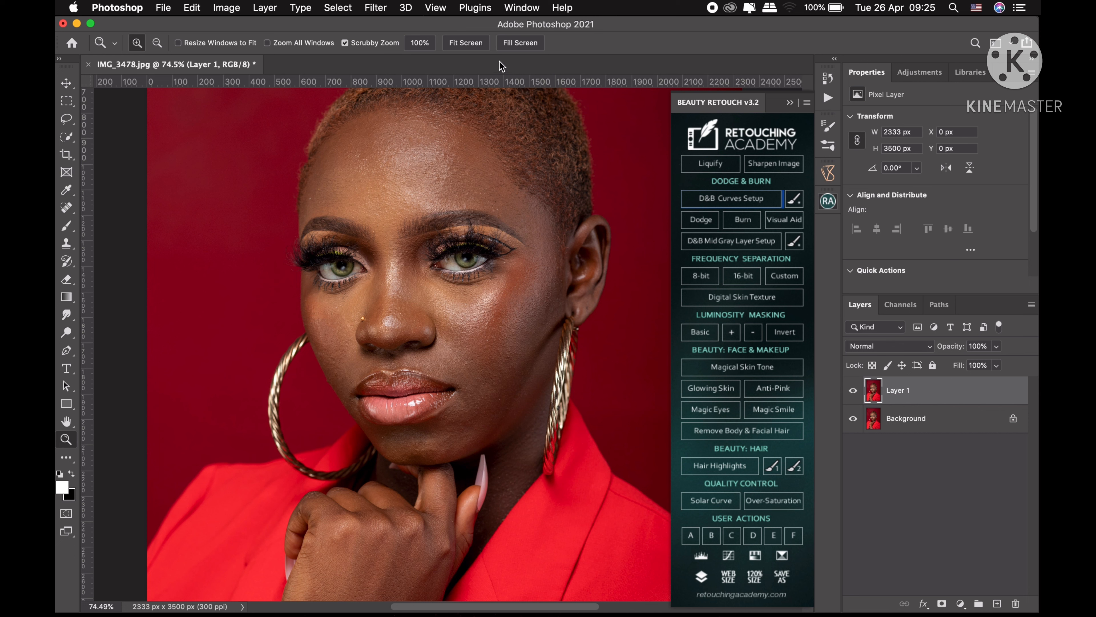
{"action": "left_click", "coordinate": [478, 46]}
{"action": "left_click_drag", "start_coordinate": [449, 295], "coordinate": [497, 273]}
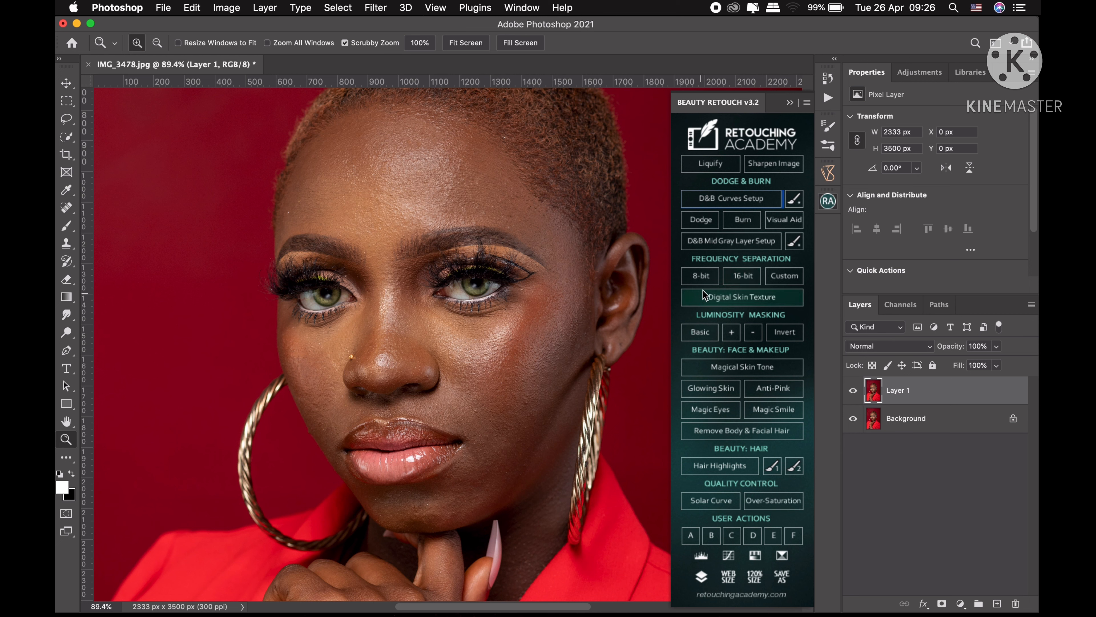
{"action": "left_click", "coordinate": [710, 281]}
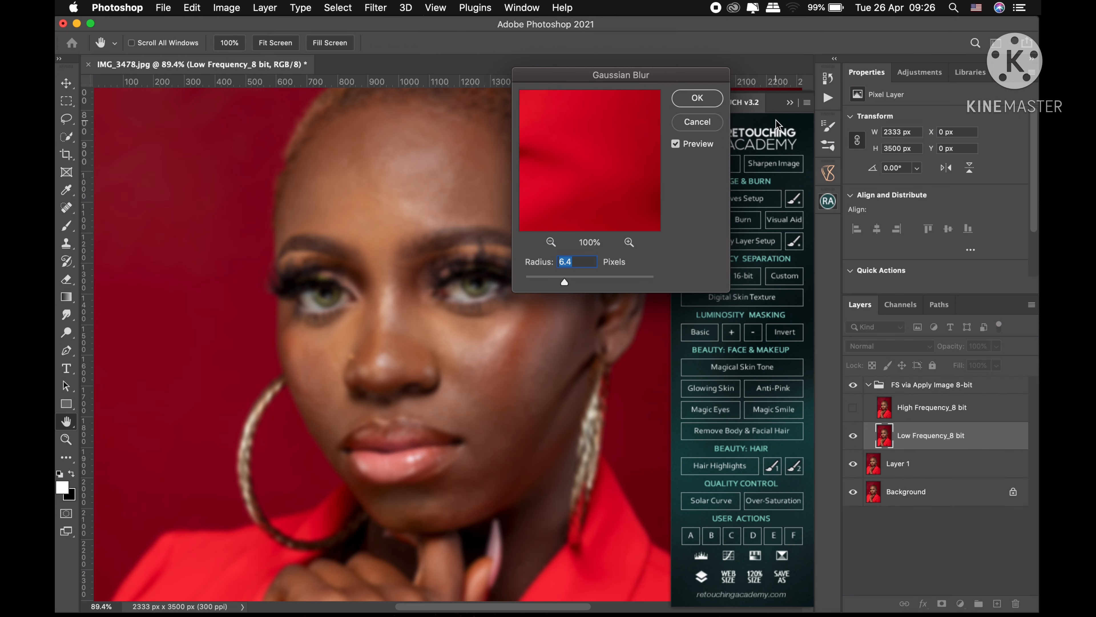
{"action": "type", "text": "3.5"}
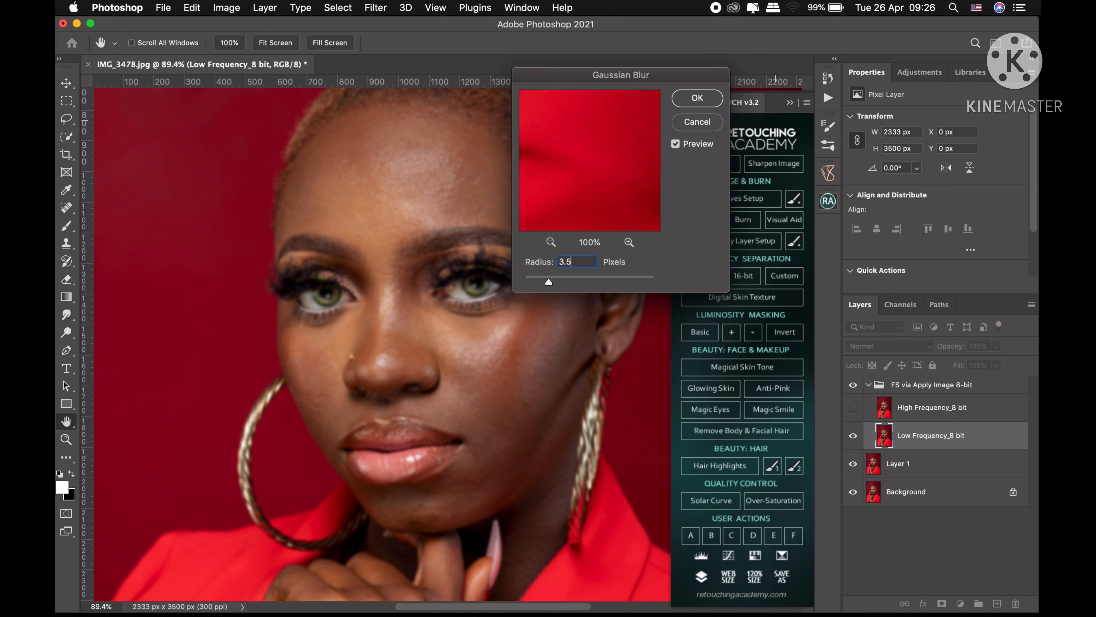
{"action": "left_click", "coordinate": [698, 106]}
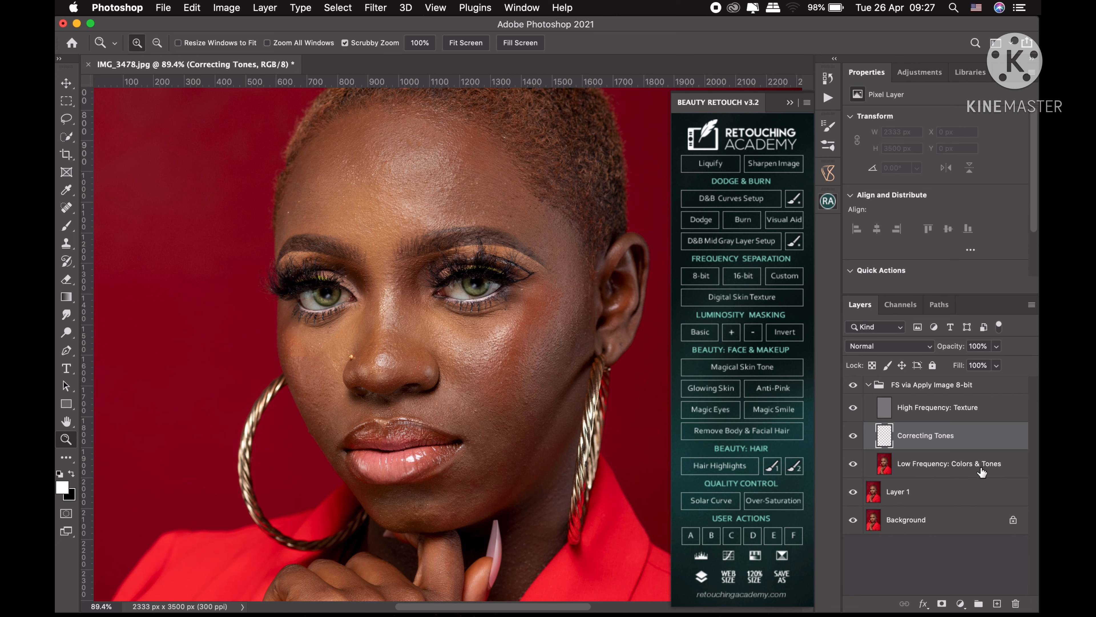
Step: Add a Black & White adjustment layer directly above Low Frequency: Colors & Tones and set its Reds to -6
{"action": "left_click", "coordinate": [981, 473]}
{"action": "key", "text": "e"}
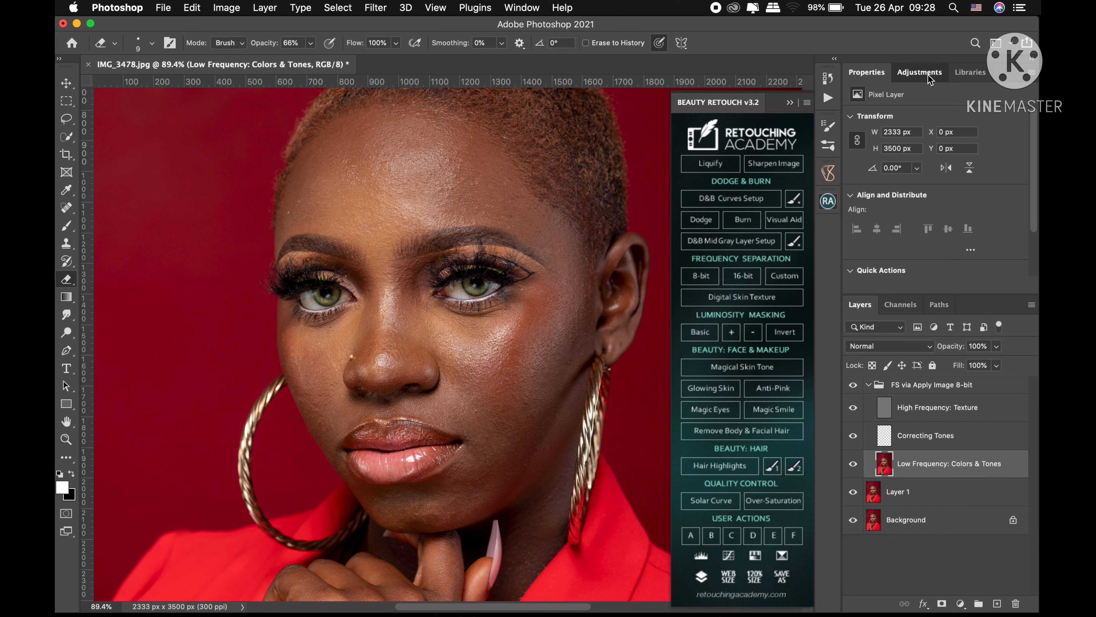
{"action": "left_click", "coordinate": [920, 72]}
{"action": "left_click", "coordinate": [909, 126]}
{"action": "left_click_drag", "start_coordinate": [933, 169], "coordinate": [916, 171]}
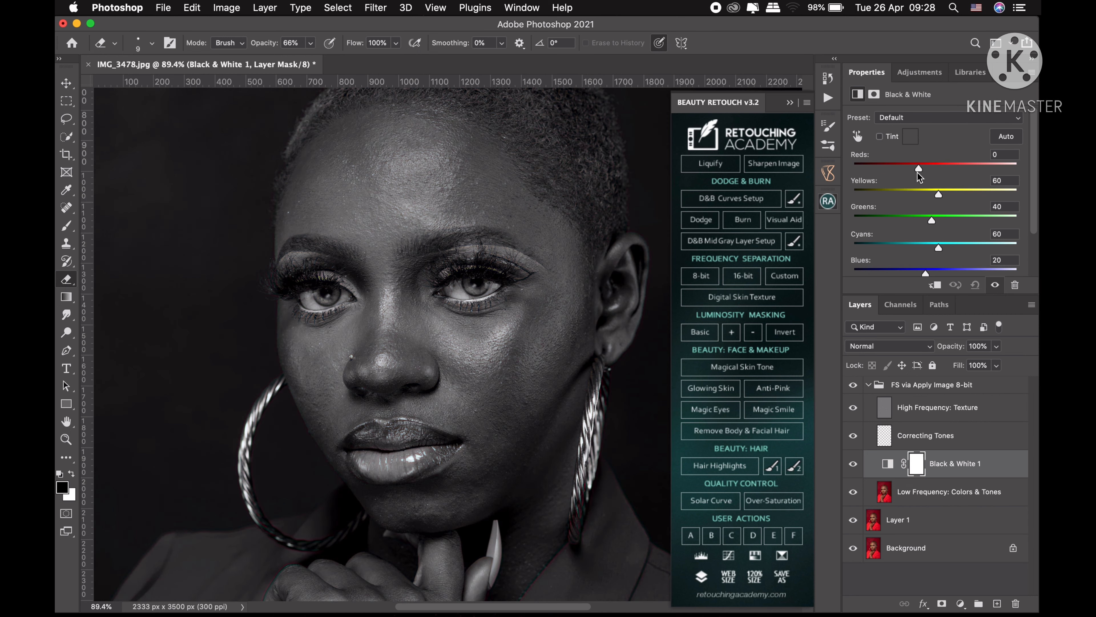
Step: Choose the Mixer Brush Tool and move the Black & White 1 layer above Correcting Tones
{"action": "key", "text": "z"}
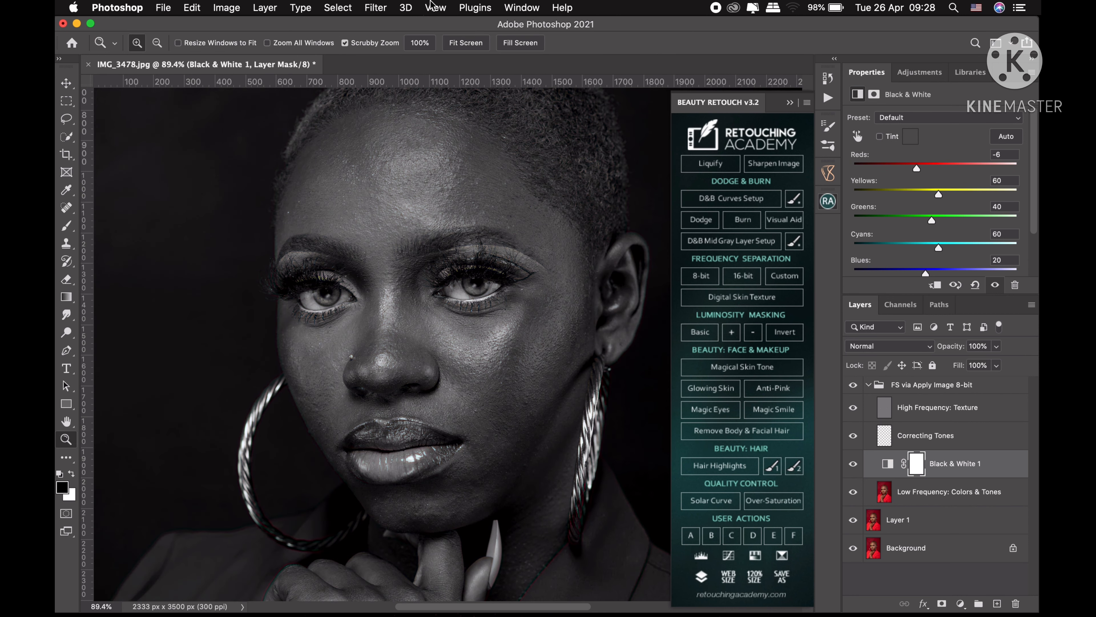
{"action": "left_click", "coordinate": [467, 42]}
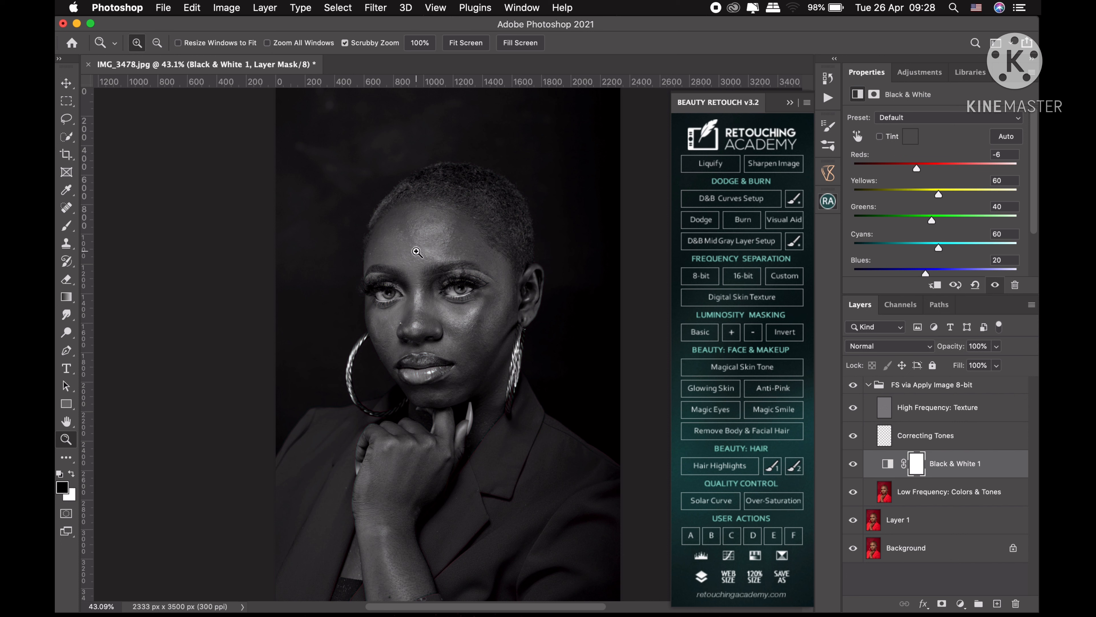
{"action": "left_click", "coordinate": [68, 229]}
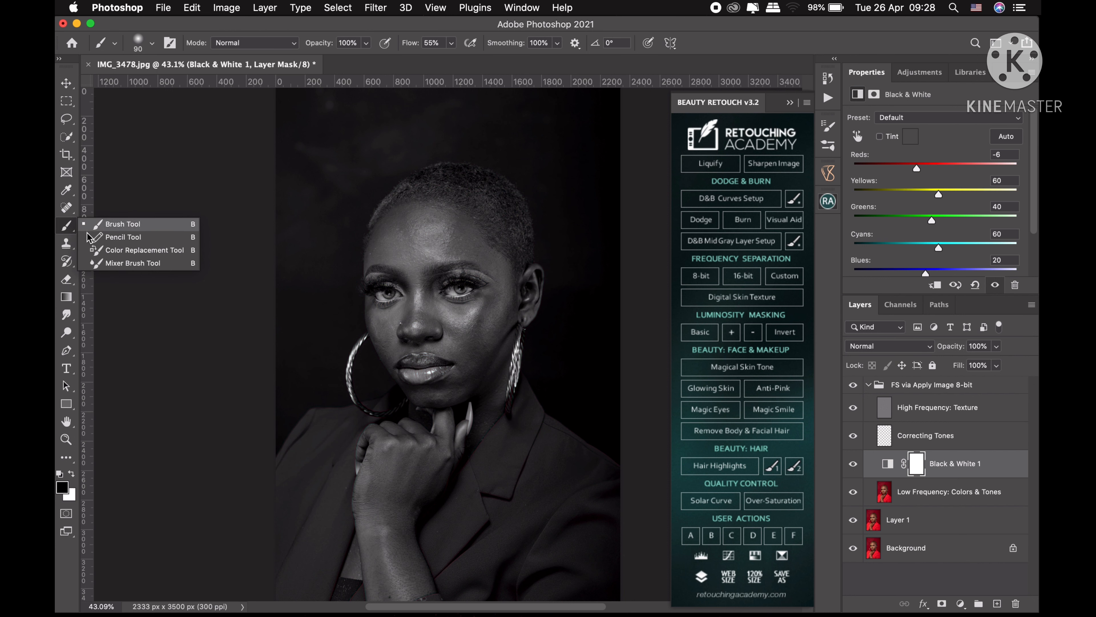
{"action": "left_click", "coordinate": [128, 265]}
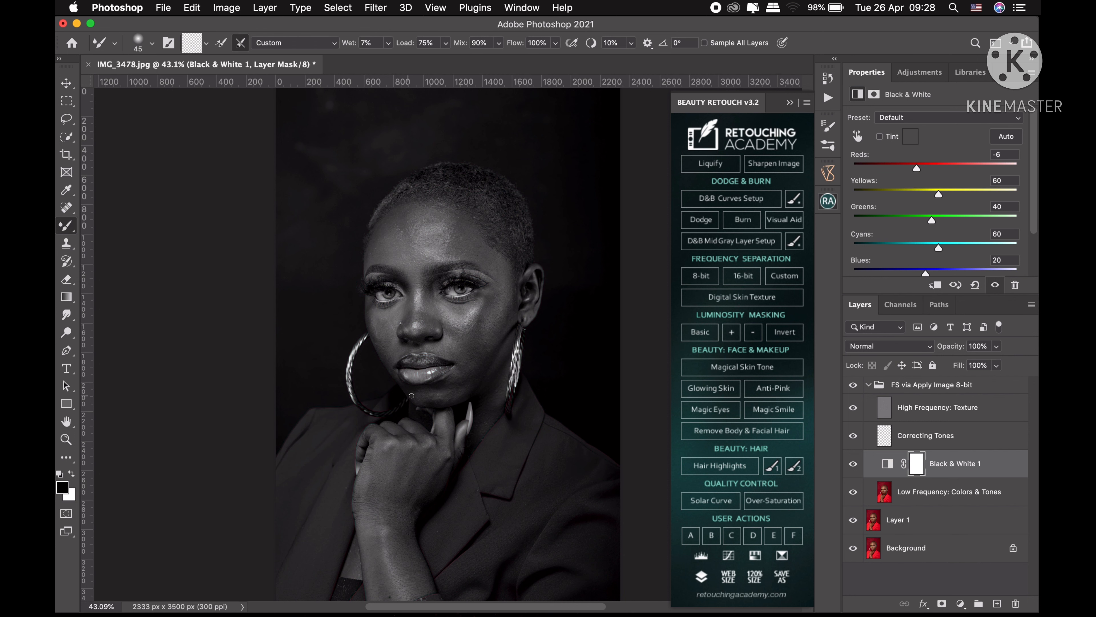
{"action": "key", "text": "z"}
{"action": "left_click_drag", "start_coordinate": [454, 271], "coordinate": [507, 270]}
{"action": "left_click_drag", "start_coordinate": [1004, 469], "coordinate": [993, 421]}
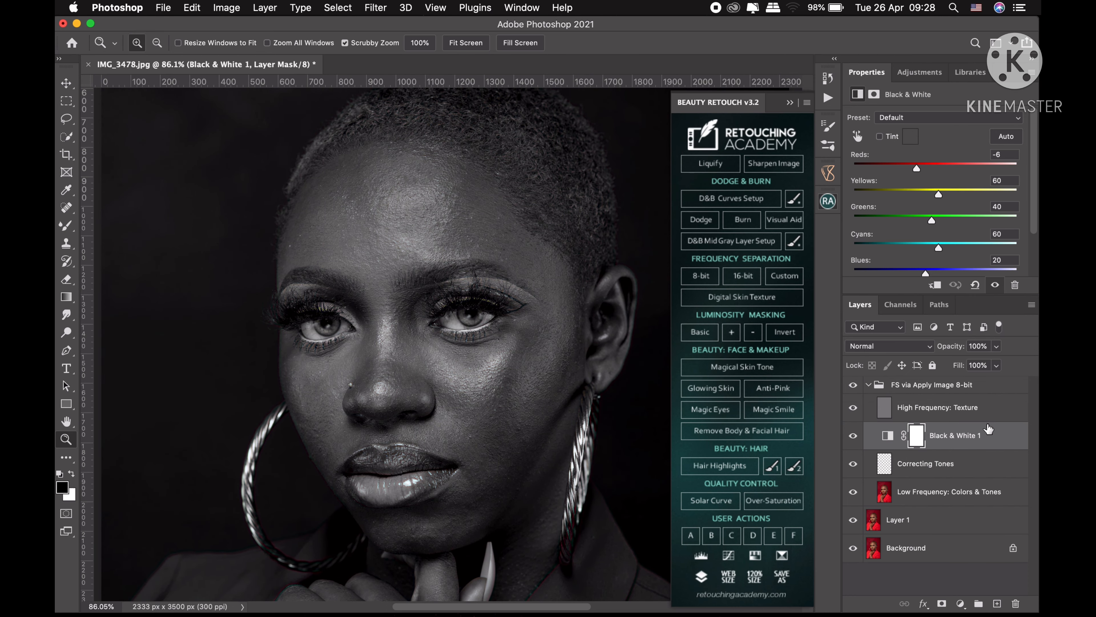
Step: Select the Low Frequency: Colors & Tones layer and set the Mixer Brush to 125 px with Wet at 10%
{"action": "left_click", "coordinate": [955, 496]}
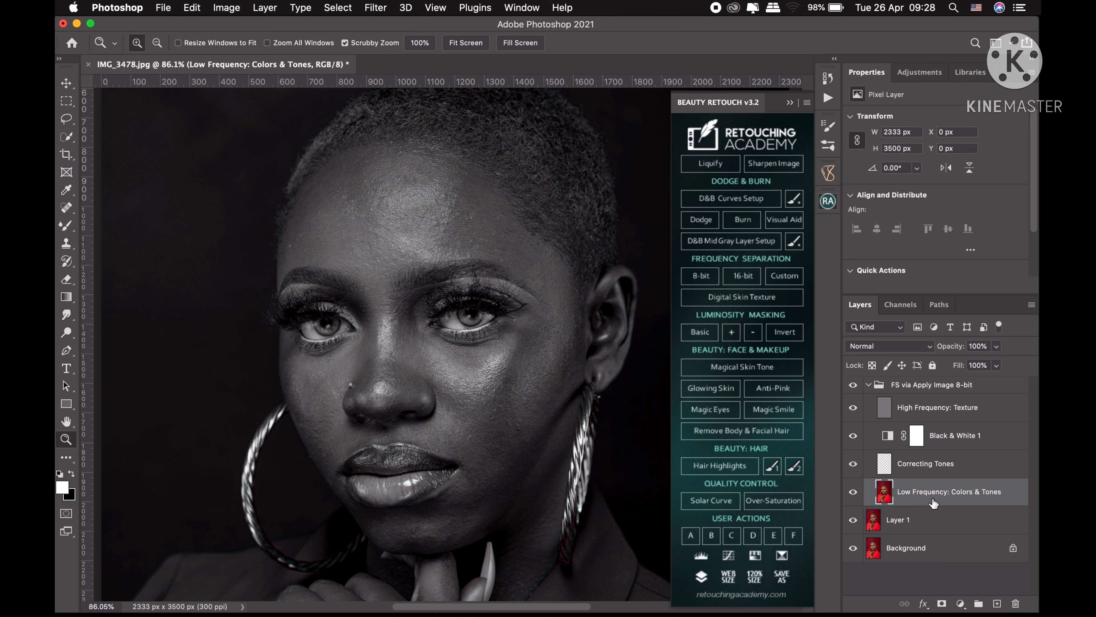
{"action": "key", "text": "b"}
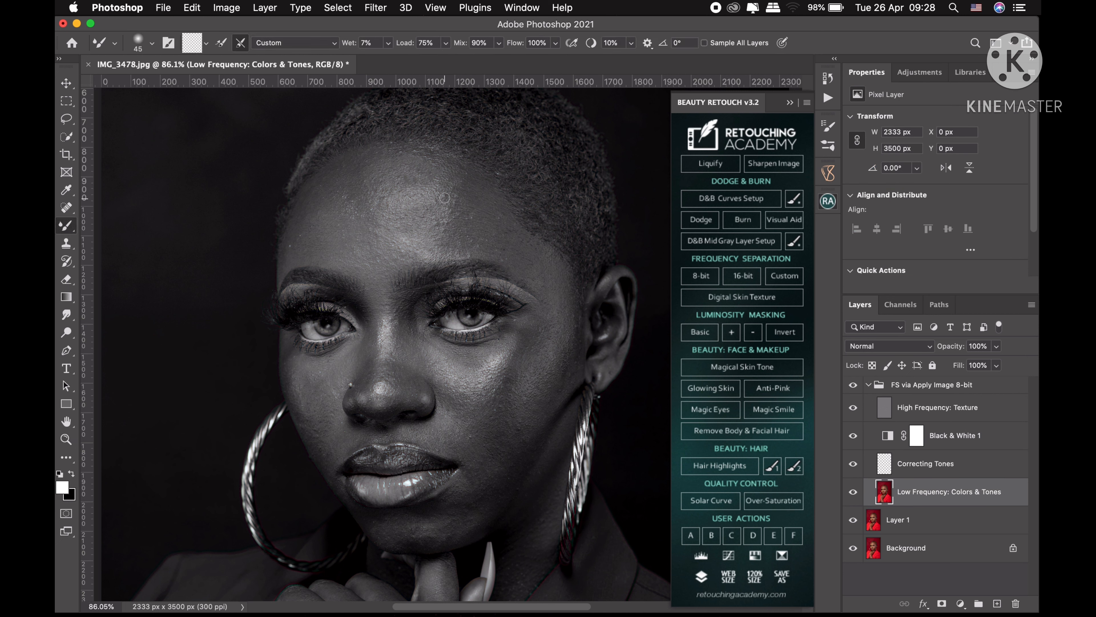
{"action": "key", "text": "bracketright"}
{"action": "key", "text": "bracketright"}
{"action": "key", "text": "bracketright"}
{"action": "key", "text": "bracketright"}
{"action": "key", "text": "bracketright"}
{"action": "key", "text": "bracketright"}
{"action": "key", "text": "bracketright"}
{"action": "key", "text": "bracketleft"}
{"action": "key", "text": "bracketleft"}
{"action": "left_click_drag", "start_coordinate": [388, 43], "coordinate": [391, 59]}
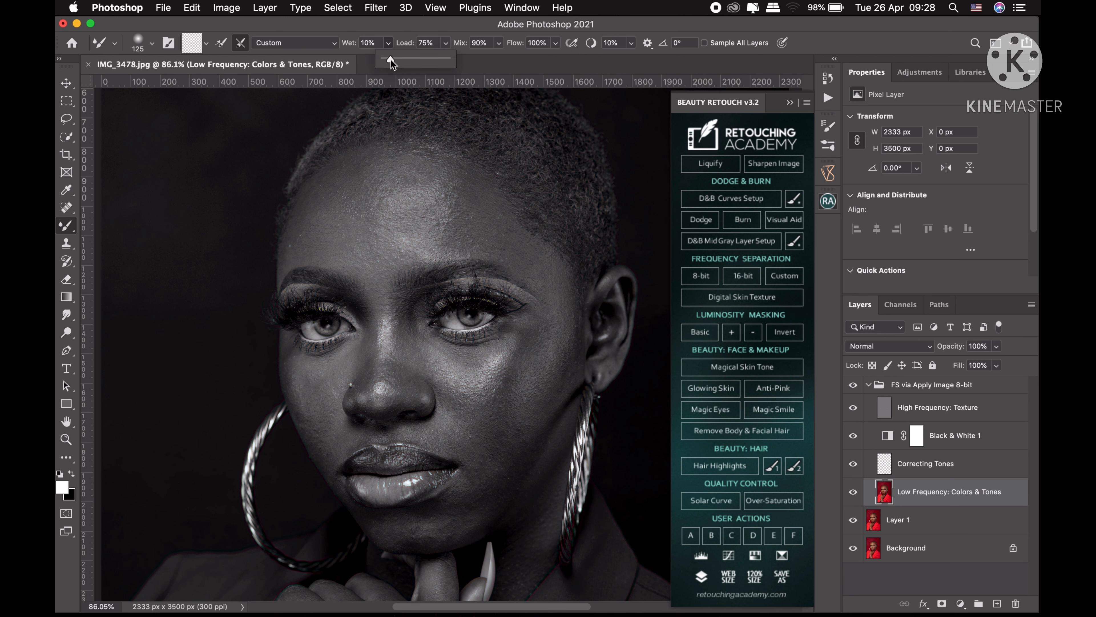
Step: Blend the tones across the forehead with the Mixer Brush, varying its size up to about 175 px
{"action": "left_click", "coordinate": [346, 208]}
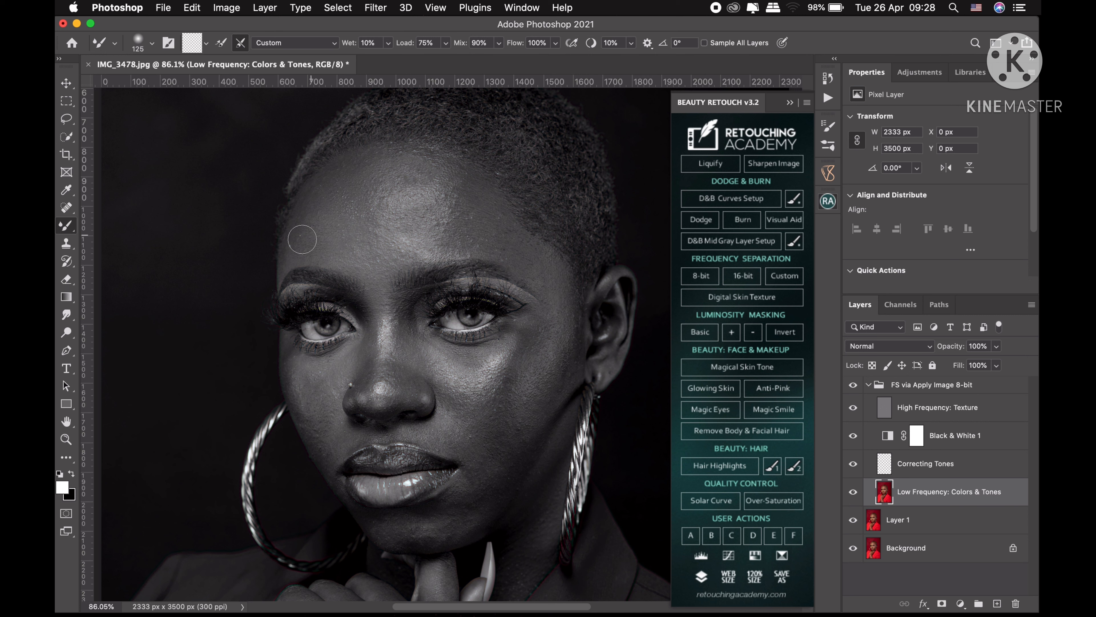
{"action": "key", "text": "bracketright"}
{"action": "mouse_move", "coordinate": [425, 177]}
{"action": "left_mouse_down"}
{"action": "mouse_move", "coordinate": [397, 152]}
{"action": "mouse_move", "coordinate": [454, 166]}
{"action": "mouse_move", "coordinate": [444, 175]}
{"action": "mouse_move", "coordinate": [482, 215]}
{"action": "mouse_move", "coordinate": [477, 230]}
{"action": "mouse_move", "coordinate": [463, 197]}
{"action": "mouse_move", "coordinate": [421, 195]}
{"action": "mouse_move", "coordinate": [440, 183]}
{"action": "mouse_move", "coordinate": [436, 166]}
{"action": "mouse_move", "coordinate": [358, 205]}
{"action": "left_mouse_up"}
{"action": "key", "text": "bracketright"}
{"action": "mouse_move", "coordinate": [388, 166]}
{"action": "left_mouse_down"}
{"action": "mouse_move", "coordinate": [432, 171]}
{"action": "mouse_move", "coordinate": [464, 211]}
{"action": "mouse_move", "coordinate": [446, 181]}
{"action": "mouse_move", "coordinate": [485, 201]}
{"action": "mouse_move", "coordinate": [504, 230]}
{"action": "mouse_move", "coordinate": [375, 250]}
{"action": "mouse_move", "coordinate": [376, 232]}
{"action": "mouse_move", "coordinate": [372, 248]}
{"action": "mouse_move", "coordinate": [387, 241]}
{"action": "mouse_move", "coordinate": [369, 247]}
{"action": "mouse_move", "coordinate": [374, 226]}
{"action": "mouse_move", "coordinate": [359, 232]}
{"action": "mouse_move", "coordinate": [404, 203]}
{"action": "mouse_move", "coordinate": [421, 183]}
{"action": "mouse_move", "coordinate": [416, 172]}
{"action": "mouse_move", "coordinate": [375, 212]}
{"action": "mouse_move", "coordinate": [453, 227]}
{"action": "mouse_move", "coordinate": [438, 209]}
{"action": "mouse_move", "coordinate": [425, 239]}
{"action": "mouse_move", "coordinate": [384, 245]}
{"action": "mouse_move", "coordinate": [388, 259]}
{"action": "mouse_move", "coordinate": [406, 257]}
{"action": "mouse_move", "coordinate": [376, 265]}
{"action": "mouse_move", "coordinate": [332, 230]}
{"action": "mouse_move", "coordinate": [350, 181]}
{"action": "mouse_move", "coordinate": [342, 187]}
{"action": "mouse_move", "coordinate": [436, 188]}
{"action": "left_mouse_up"}
{"action": "key", "text": "bracketright"}
{"action": "key", "text": "bracketleft"}
{"action": "key", "text": "bracketleft"}
{"action": "key", "text": "bracketright"}
{"action": "key", "text": "bracketleft"}
{"action": "key", "text": "bracketleft"}
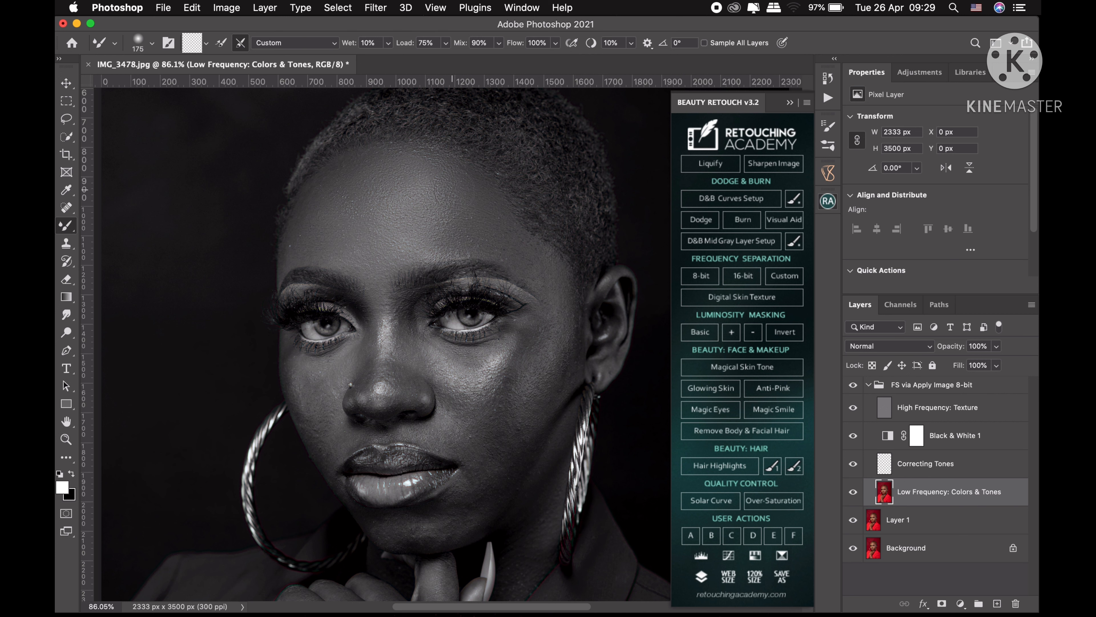
Step: Blend the lower forehead and the upper cheek on the visible ear's side, reducing the Mixer Brush to 125 px
{"action": "key", "text": "bracketright"}
{"action": "key", "text": "bracketleft"}
{"action": "key", "text": "bracketleft"}
{"action": "key", "text": "bracketleft"}
{"action": "key", "text": "bracketright"}
{"action": "key", "text": "bracketright"}
{"action": "key", "text": "bracketleft"}
{"action": "key", "text": "bracketleft"}
{"action": "key", "text": "bracketleft"}
{"action": "key", "text": "bracketright"}
{"action": "key", "text": "bracketright"}
{"action": "key", "text": "bracketleft"}
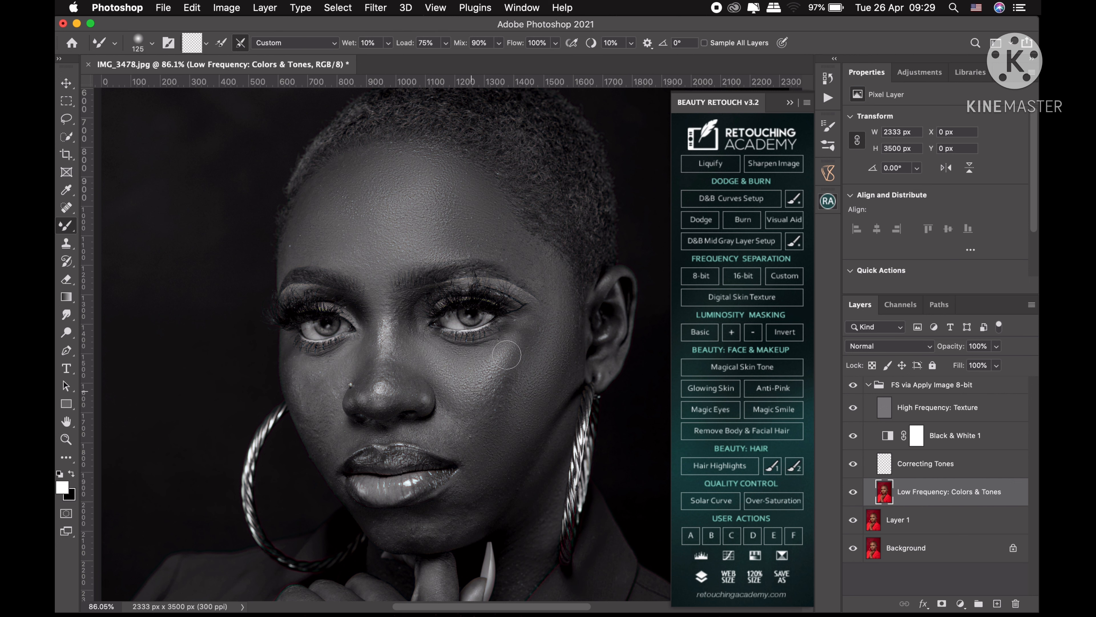
Step: Blend the lower cheek and jaw on the visible ear's side, reducing the Mixer Brush to 90 px
{"action": "key", "text": "bracketleft"}
{"action": "key", "text": "bracketleft"}
{"action": "key", "text": "bracketright"}
{"action": "key", "text": "bracketright"}
{"action": "key", "text": "bracketright"}
{"action": "key", "text": "bracketleft"}
{"action": "key", "text": "bracketleft"}
{"action": "key", "text": "bracketright"}
{"action": "mouse_move", "coordinate": [479, 529]}
{"action": "left_mouse_down"}
{"action": "mouse_move", "coordinate": [417, 538]}
{"action": "mouse_move", "coordinate": [389, 520]}
{"action": "mouse_move", "coordinate": [462, 524]}
{"action": "left_mouse_up"}
{"action": "key", "text": "bracketleft"}
{"action": "key", "text": "bracketleft"}
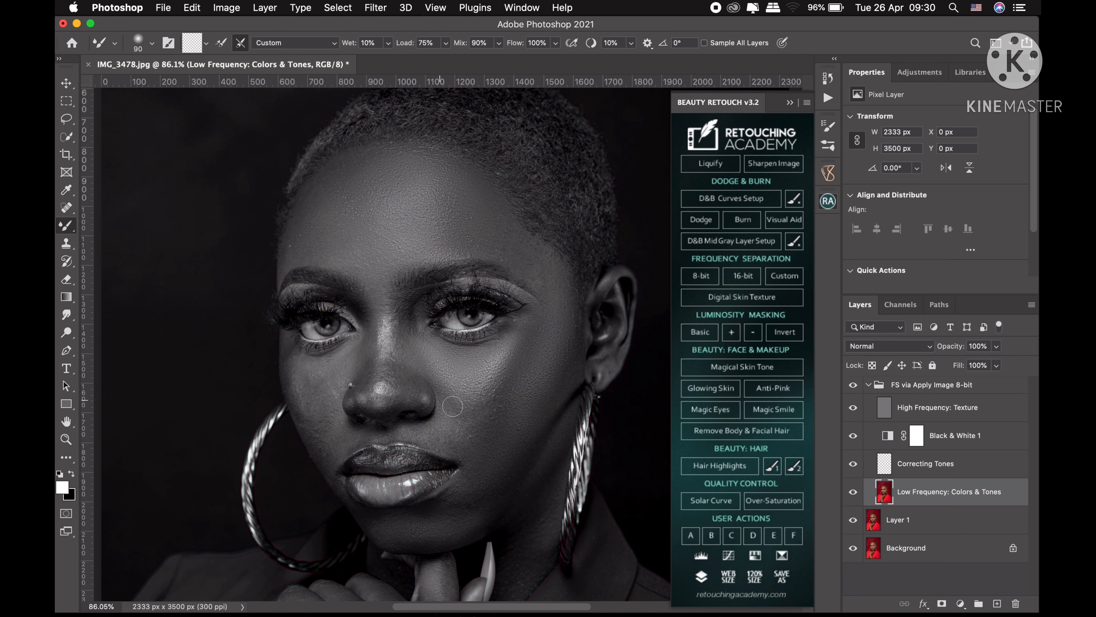
Step: Blend the cheek beside the nose stud with the Mixer Brush at about 100 px
{"action": "key", "text": "bracketright"}
{"action": "key", "text": "bracketright"}
{"action": "key", "text": "bracketright"}
{"action": "key", "text": "bracketleft"}
{"action": "key", "text": "bracketleft"}
{"action": "key", "text": "bracketleft"}
{"action": "key", "text": "bracketright"}
{"action": "key", "text": "bracketright"}
{"action": "key", "text": "bracketright"}
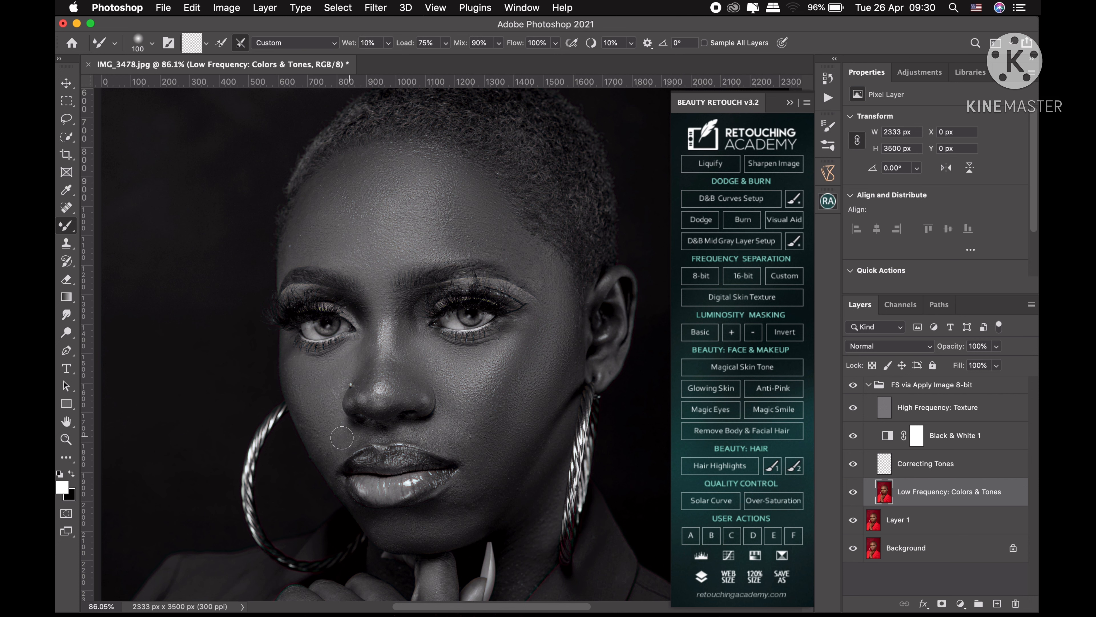
Step: Blend the skin around the mouth, adjusting the Mixer Brush down to 60 px for the tight areas
{"action": "key", "text": "bracketleft"}
{"action": "key", "text": "bracketleft"}
{"action": "key", "text": "bracketright"}
{"action": "key", "text": "bracketright"}
{"action": "key", "text": "bracketright"}
{"action": "key", "text": "bracketright"}
{"action": "key", "text": "bracketleft"}
{"action": "key", "text": "bracketleft"}
{"action": "key", "text": "bracketleft"}
Step: Blend the tones on the back of the hand and the knuckles with the Mixer Brush at about 100 px
{"action": "key", "text": "z"}
{"action": "left_click_drag", "start_coordinate": [518, 461], "coordinate": [477, 460]}
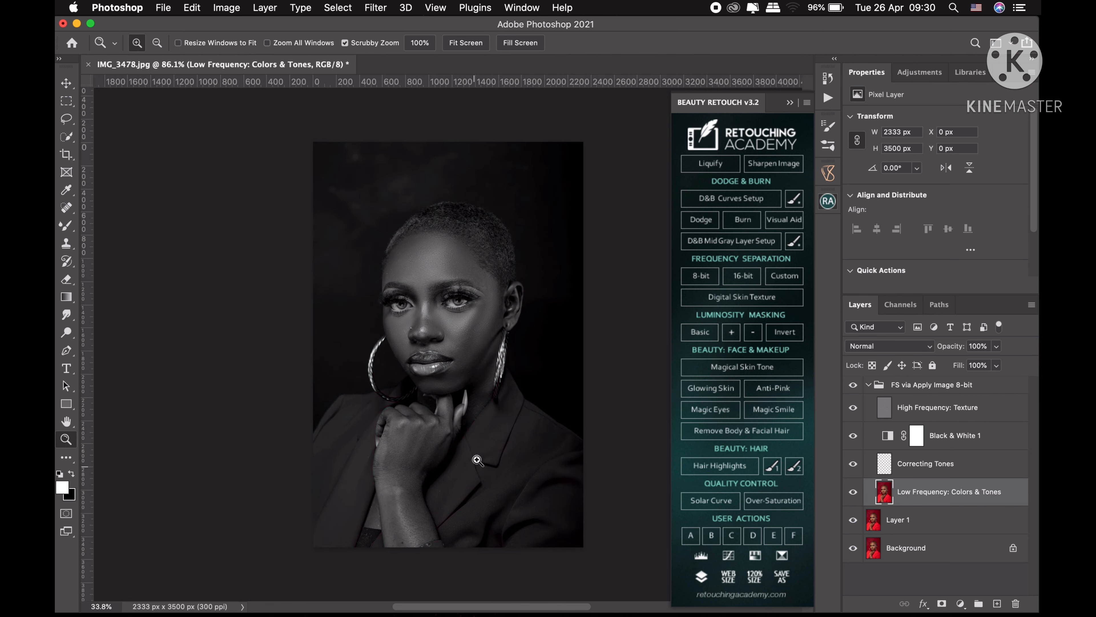
{"action": "mouse_move", "coordinate": [445, 418]}
{"action": "left_mouse_down"}
{"action": "mouse_move", "coordinate": [440, 483]}
{"action": "mouse_move", "coordinate": [448, 360]}
{"action": "left_mouse_up"}
{"action": "key", "text": "b"}
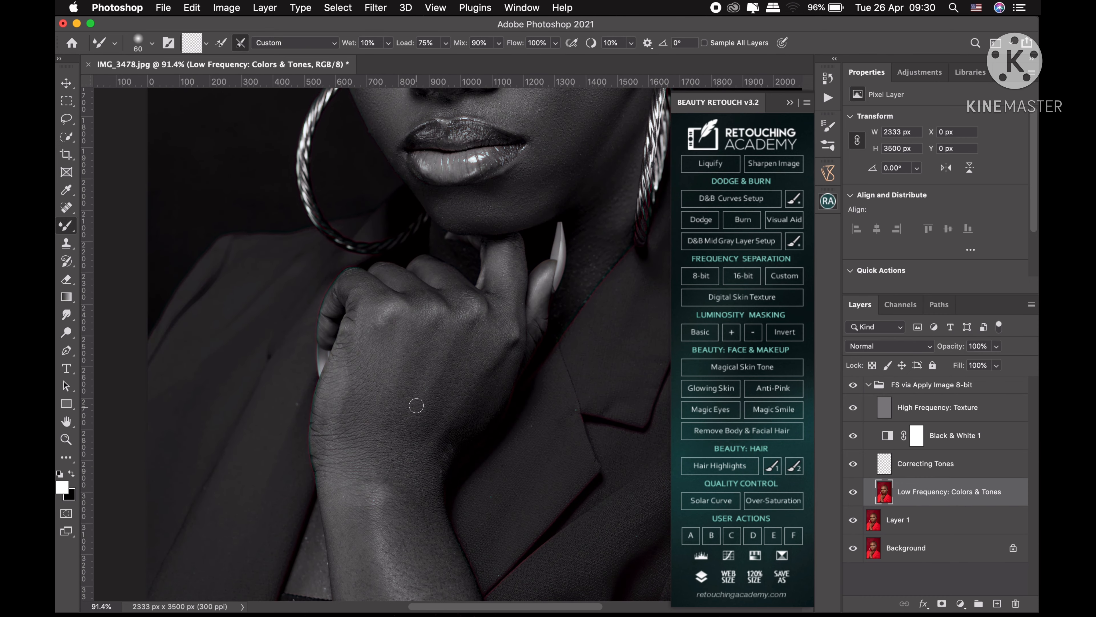
{"action": "key", "text": "bracketright"}
{"action": "key", "text": "bracketright"}
{"action": "key", "text": "bracketright"}
{"action": "key", "text": "bracketleft"}
{"action": "key", "text": "bracketleft"}
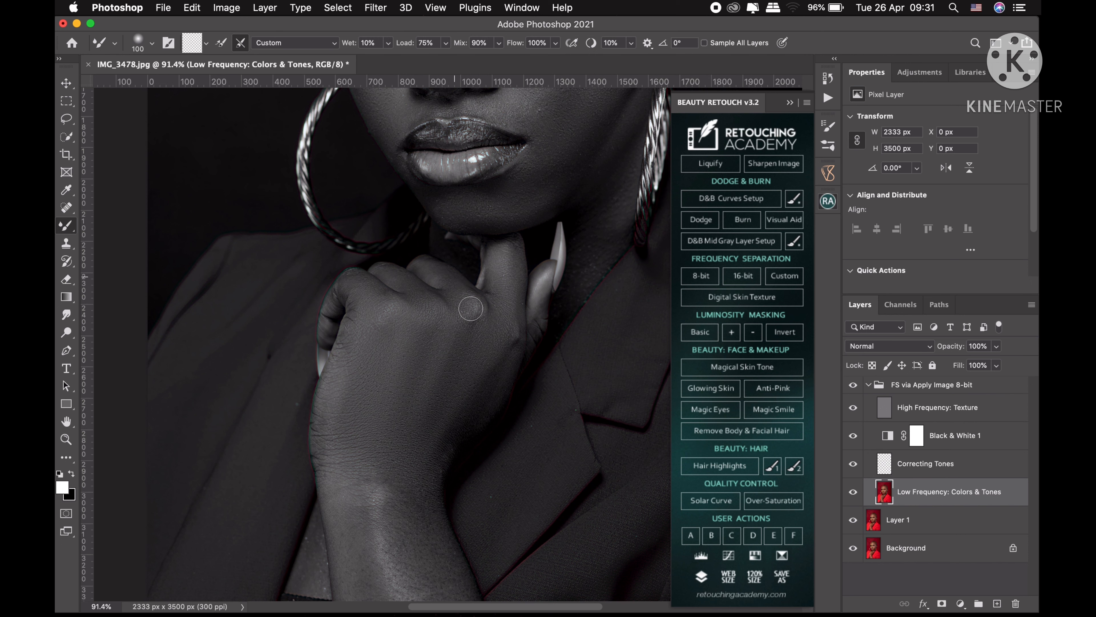
Step: Blend the tones of the wrist and forearm, enlarging the Mixer Brush to 175 px
{"action": "key", "text": "bracketleft"}
{"action": "left_click_drag", "start_coordinate": [425, 533], "coordinate": [406, 408]}
{"action": "key", "text": "bracketright"}
{"action": "key", "text": "bracketright"}
{"action": "key", "text": "bracketright"}
{"action": "key", "text": "bracketright"}
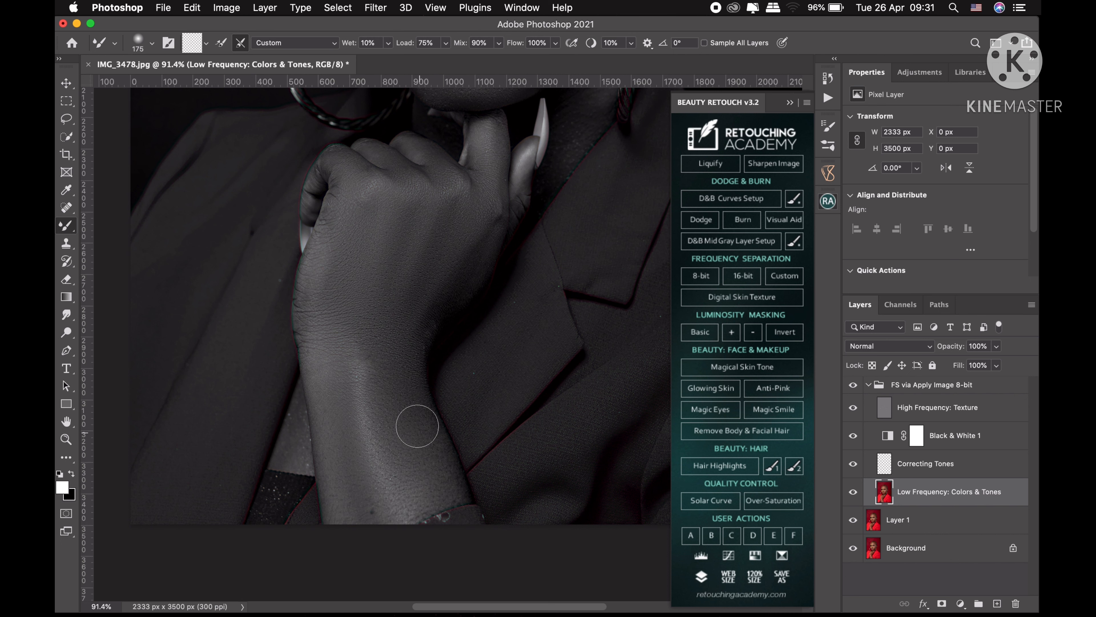
Step: Hide the Black & White 1 layer to view the whole blended portrait in colour
{"action": "key", "text": "z"}
{"action": "left_click", "coordinate": [478, 46]}
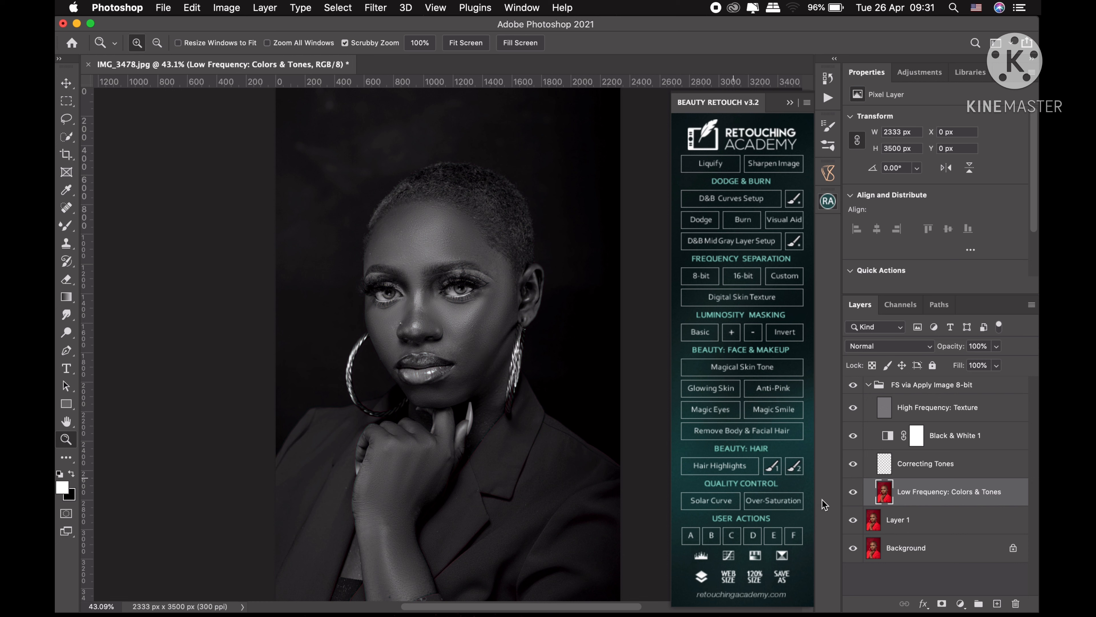
{"action": "left_click", "coordinate": [854, 436]}
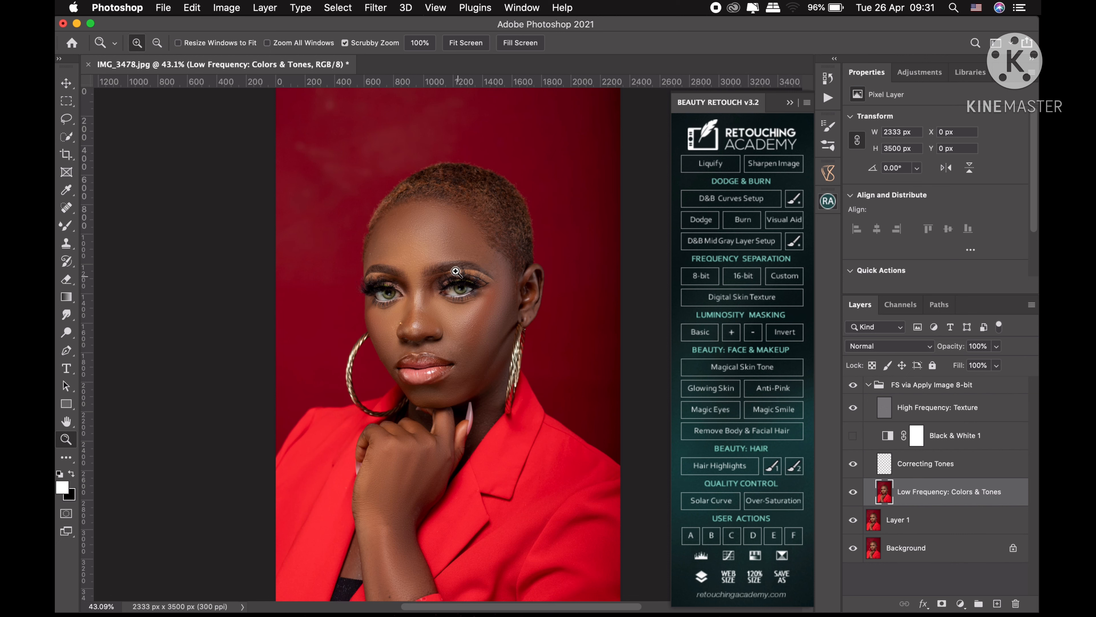
Step: Blend the remaining small uneven tones on the face with the Mixer Brush, reducing it to 60 px
{"action": "mouse_move", "coordinate": [455, 272]}
{"action": "left_mouse_down"}
{"action": "mouse_move", "coordinate": [482, 266]}
{"action": "mouse_move", "coordinate": [465, 273]}
{"action": "left_mouse_up"}
{"action": "key", "text": "b"}
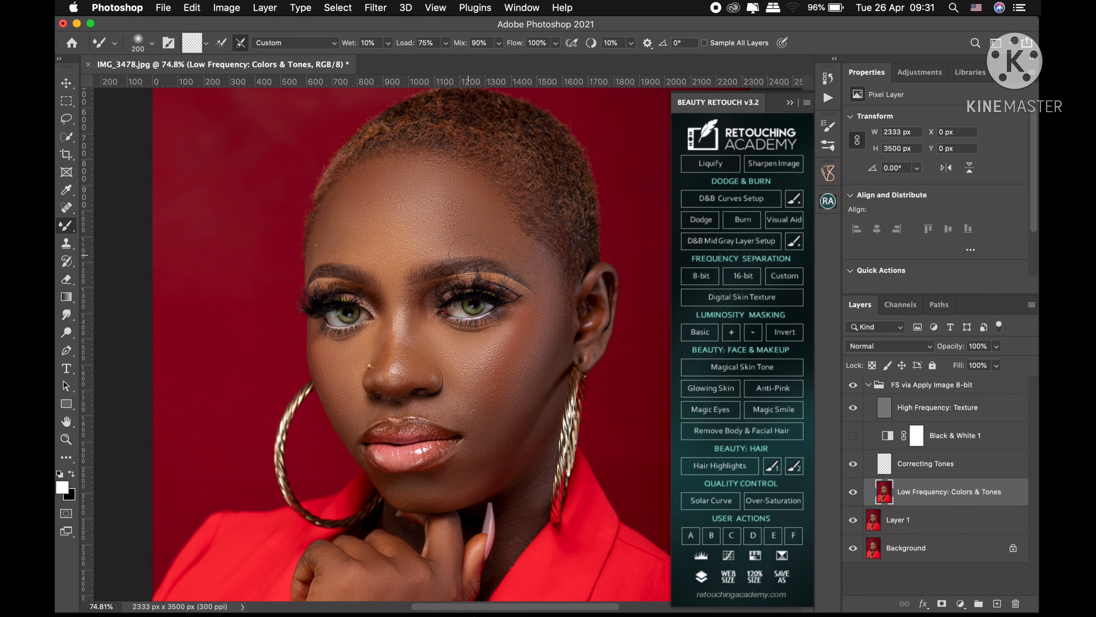
{"action": "key", "text": "bracketleft"}
{"action": "key", "text": "bracketright"}
{"action": "key", "text": "bracketleft"}
{"action": "key", "text": "bracketleft"}
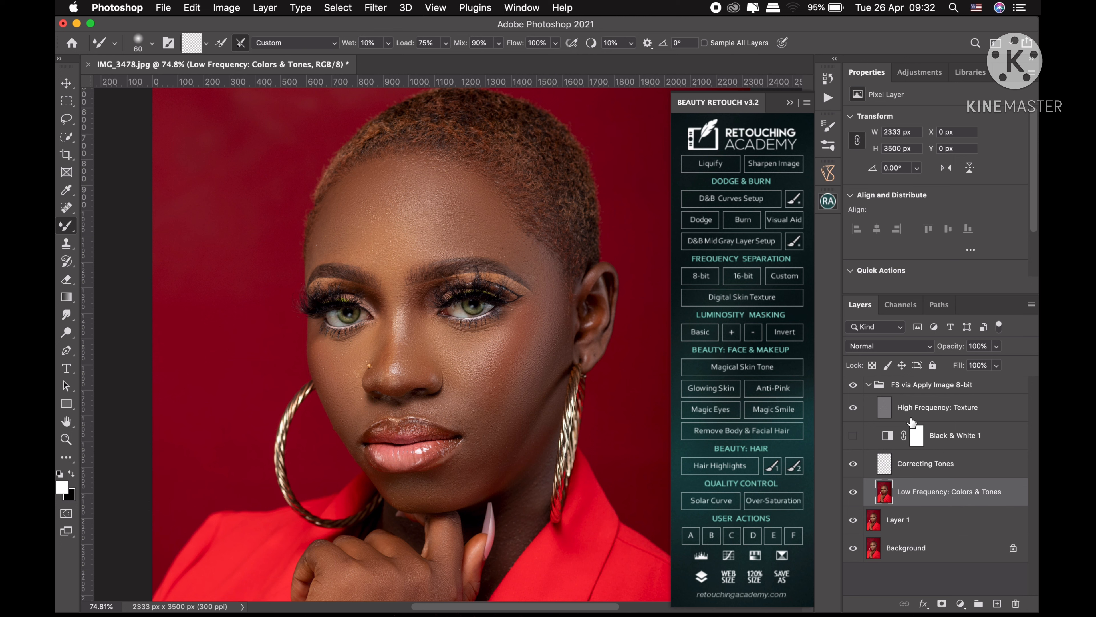
Step: Clean up the facial skin texture on the High Frequency: Texture layer with the Clone Stamp at 9 px
{"action": "left_click", "coordinate": [923, 415]}
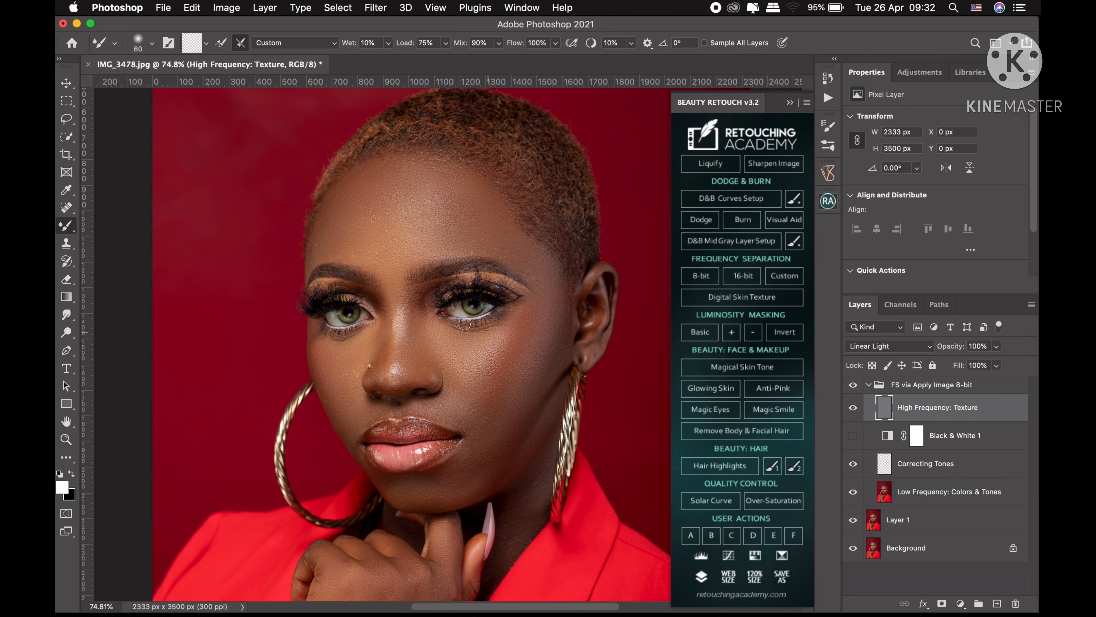
{"action": "key", "text": "z"}
{"action": "left_click_drag", "start_coordinate": [436, 213], "coordinate": [489, 210]}
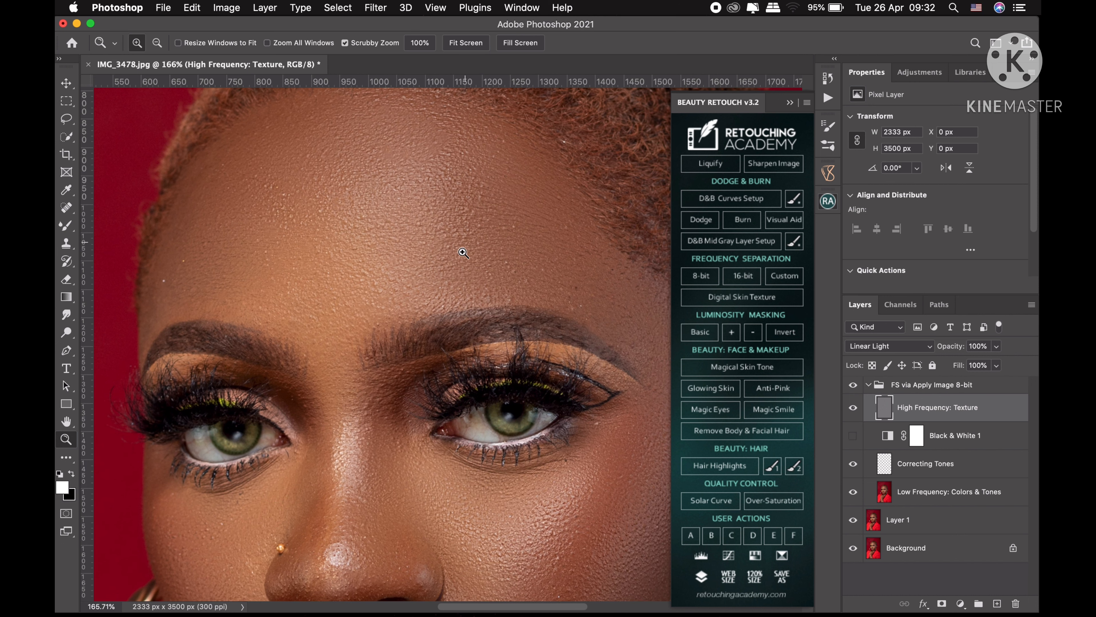
{"action": "mouse_move", "coordinate": [476, 299]}
{"action": "left_mouse_down"}
{"action": "mouse_move", "coordinate": [399, 218]}
{"action": "mouse_move", "coordinate": [378, 145]}
{"action": "mouse_move", "coordinate": [383, 154]}
{"action": "left_mouse_up"}
{"action": "left_click", "coordinate": [66, 243]}
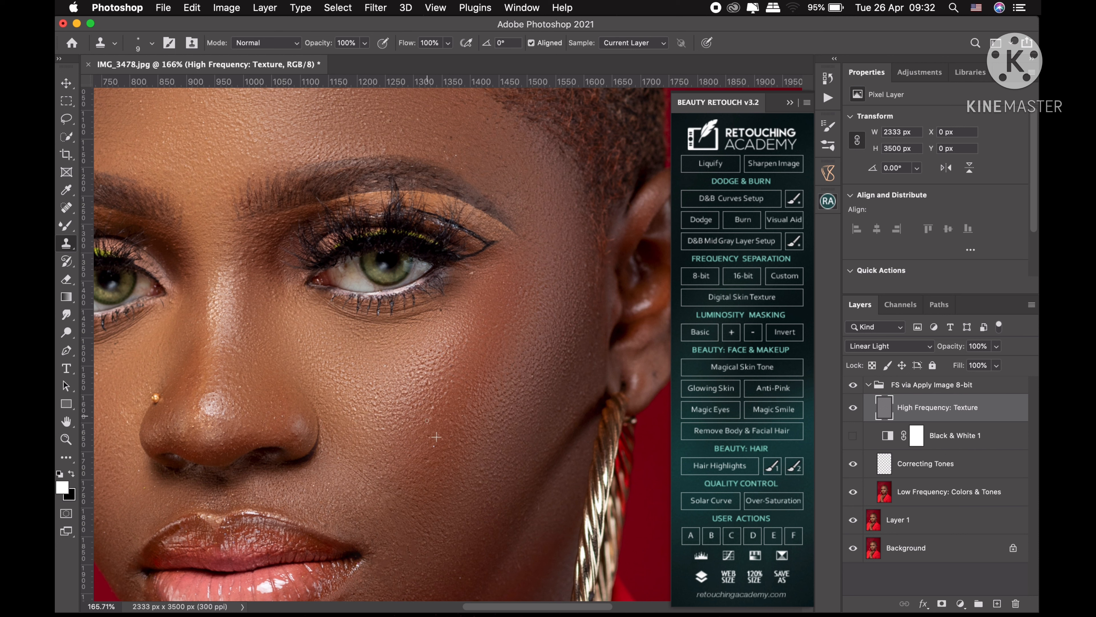
{"action": "key", "text": "alt"}
{"action": "left_click_drag", "start_coordinate": [495, 444], "coordinate": [543, 357]}
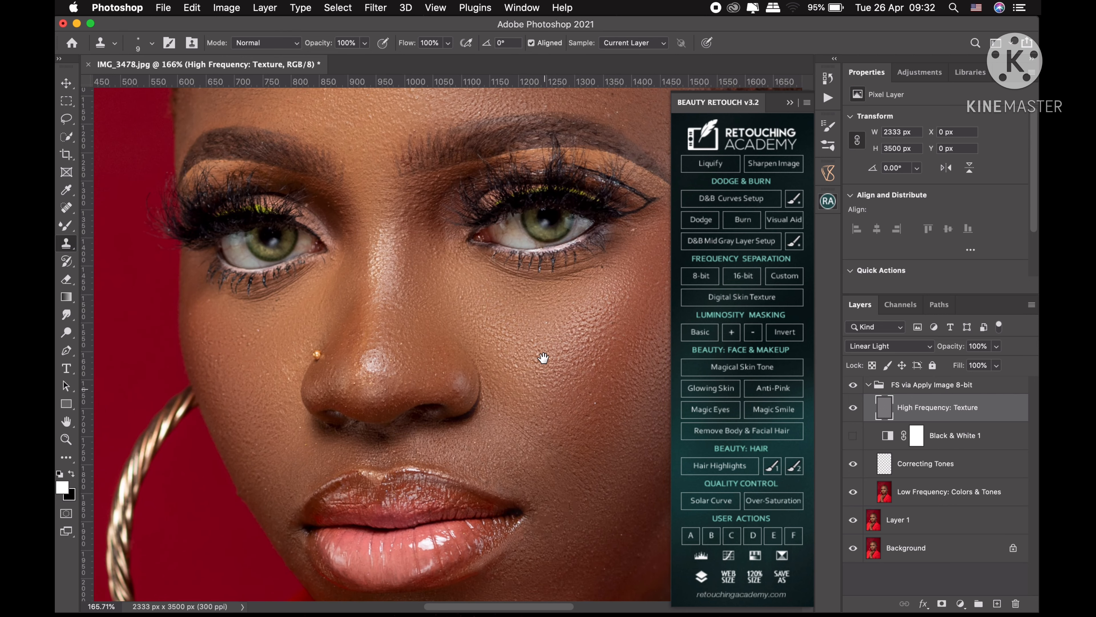
{"action": "scroll", "coordinate": [543, 358], "scroll_direction": "down", "scroll_amount": 5}
{"action": "left_click_drag", "start_coordinate": [484, 437], "coordinate": [460, 464]}
{"action": "key", "text": "z"}
{"action": "left_click", "coordinate": [465, 42]}
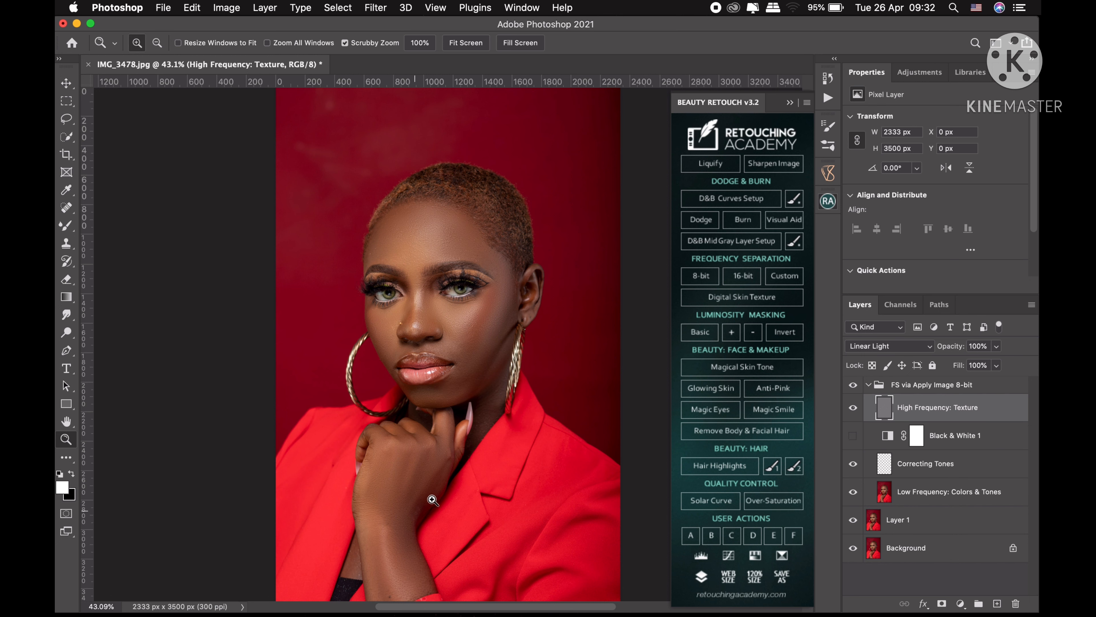
Step: Repair the texture flaws on the back of the hand and wrist by cloning clean skin with an enlarged Clone Stamp
{"action": "left_click_drag", "start_coordinate": [417, 503], "coordinate": [535, 444]}
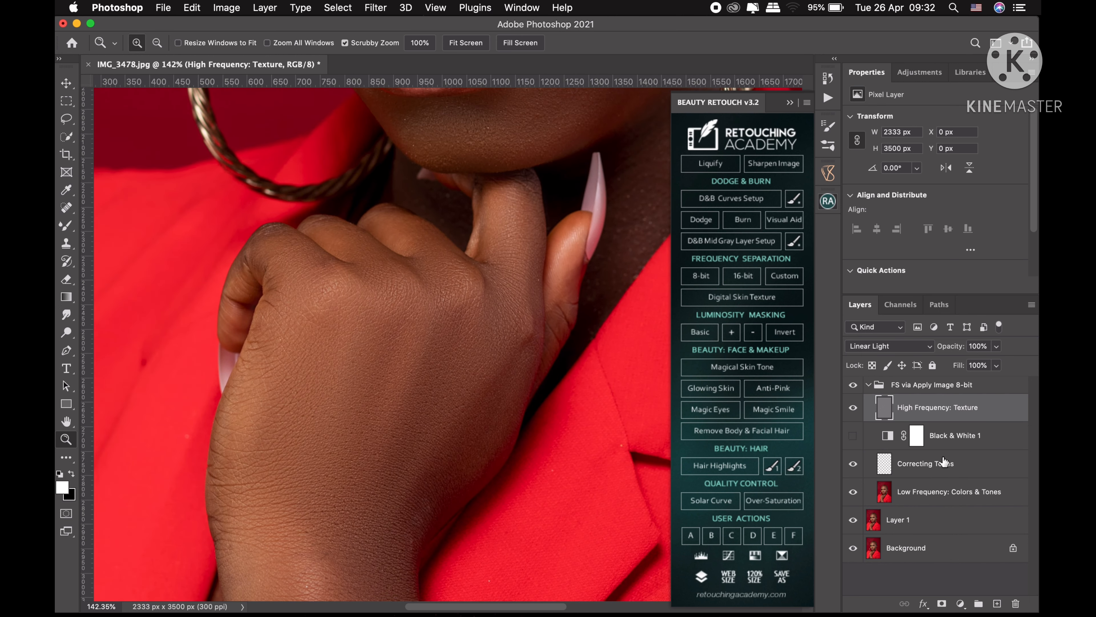
{"action": "left_click_drag", "start_coordinate": [465, 465], "coordinate": [484, 384]}
{"action": "key", "text": "s"}
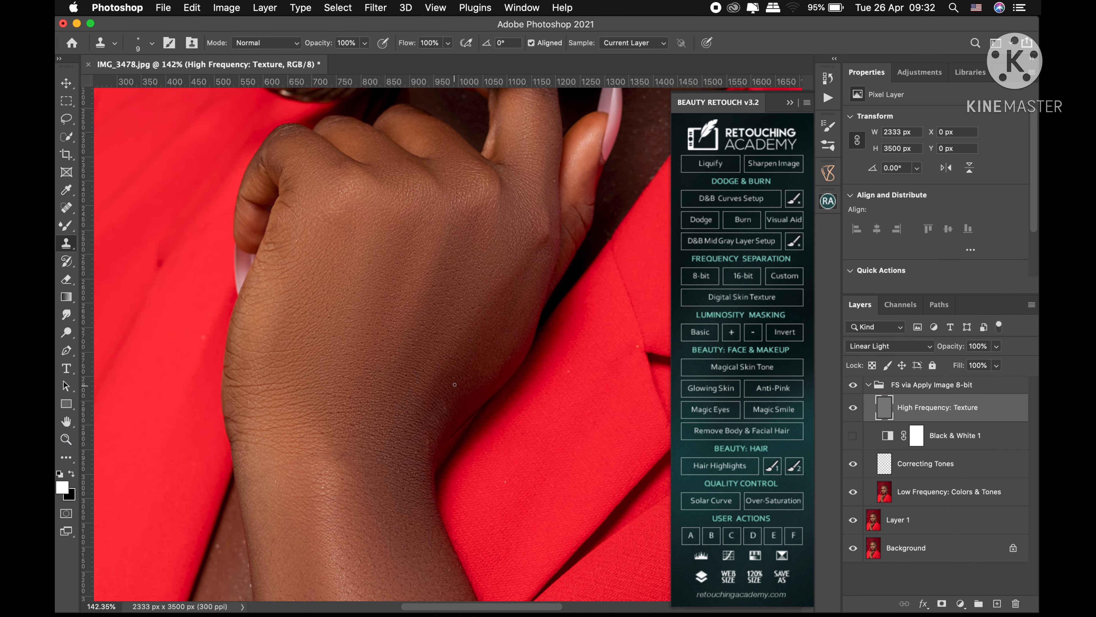
{"action": "key", "text": "bracketright"}
{"action": "key", "text": "bracketright"}
{"action": "key", "text": "bracketright"}
{"action": "key", "text": "bracketright"}
{"action": "left_click", "coordinate": [451, 407], "text": "alt"}
{"action": "mouse_move", "coordinate": [435, 424]}
{"action": "left_mouse_down"}
{"action": "mouse_move", "coordinate": [399, 478]}
{"action": "mouse_move", "coordinate": [426, 436]}
{"action": "mouse_move", "coordinate": [427, 498]}
{"action": "mouse_move", "coordinate": [458, 394]}
{"action": "left_mouse_up"}
{"action": "left_click", "coordinate": [418, 459], "text": "alt"}
{"action": "key", "text": "z"}
{"action": "left_click", "coordinate": [477, 42]}
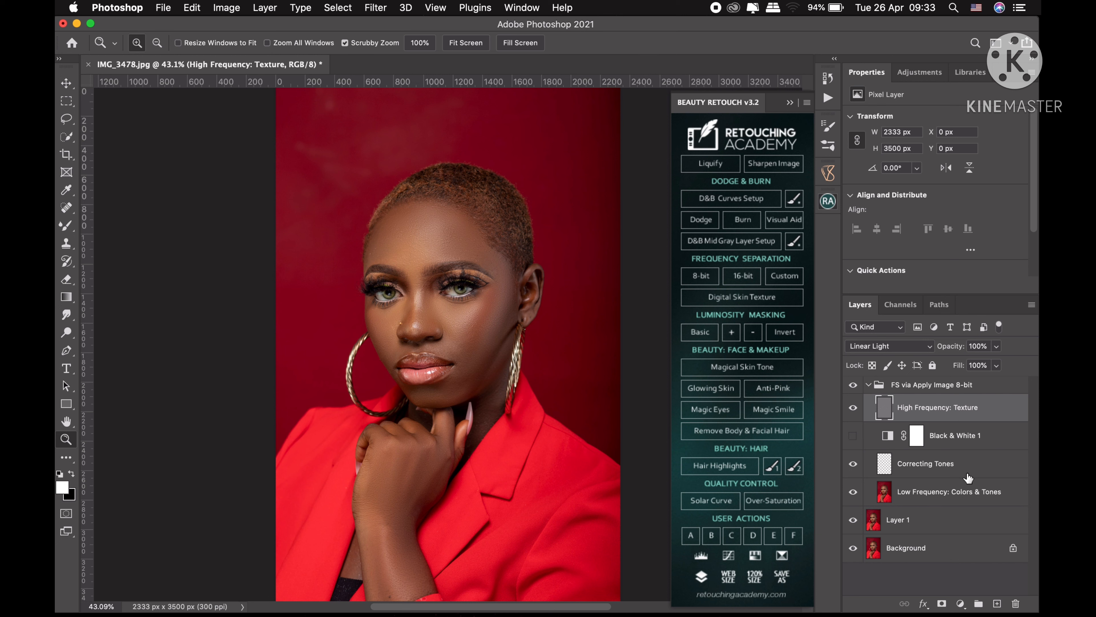
Step: Merge the Correcting Tones layer with the Low Frequency: Colors & Tones layer
{"action": "left_click", "coordinate": [978, 476]}
{"action": "left_click", "coordinate": [962, 498], "text": "shift"}
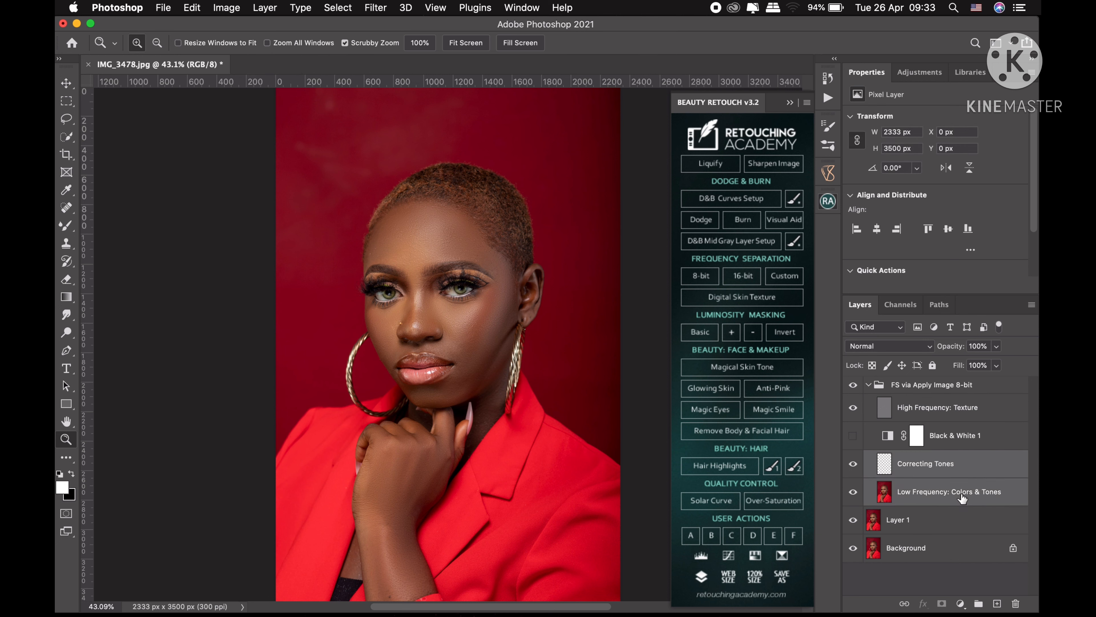
{"action": "right_click", "coordinate": [945, 498]}
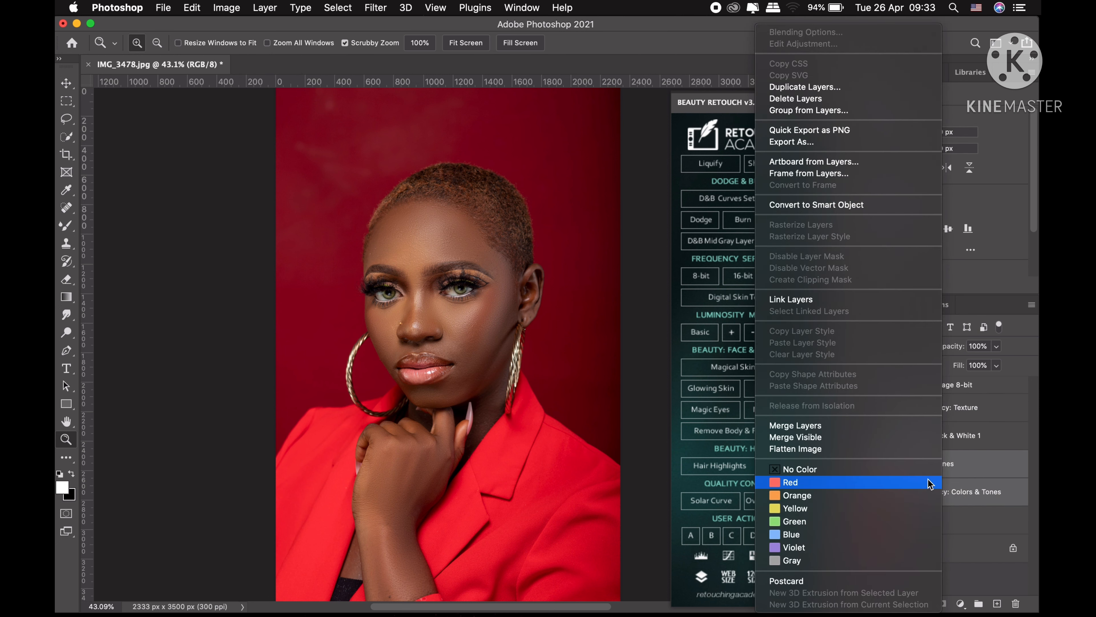
{"action": "left_click", "coordinate": [823, 420]}
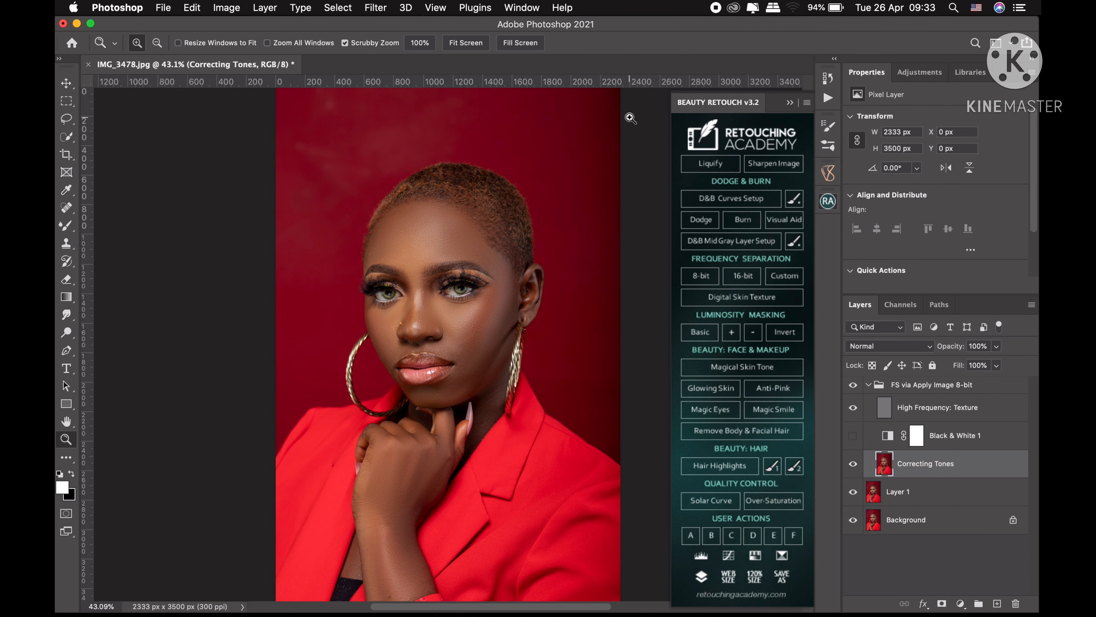
Step: Apply the SkinFiner filter with its default smoothing settings to the merged Correcting Tones layer
{"action": "left_click", "coordinate": [376, 9]}
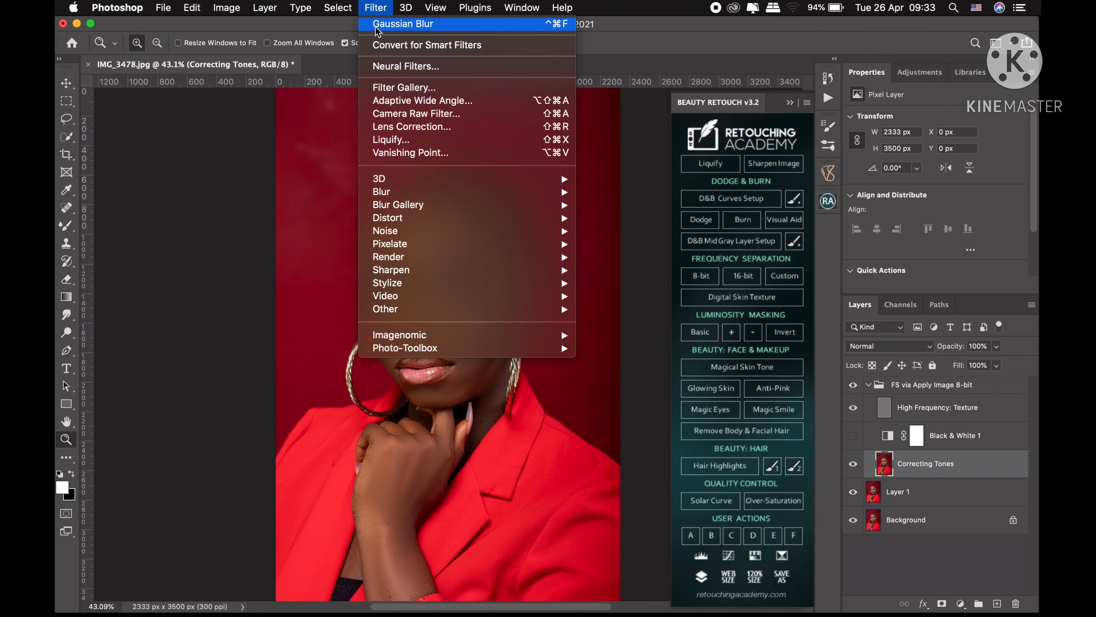
{"action": "mouse_move", "coordinate": [561, 345]}
{"action": "left_click", "coordinate": [624, 352]}
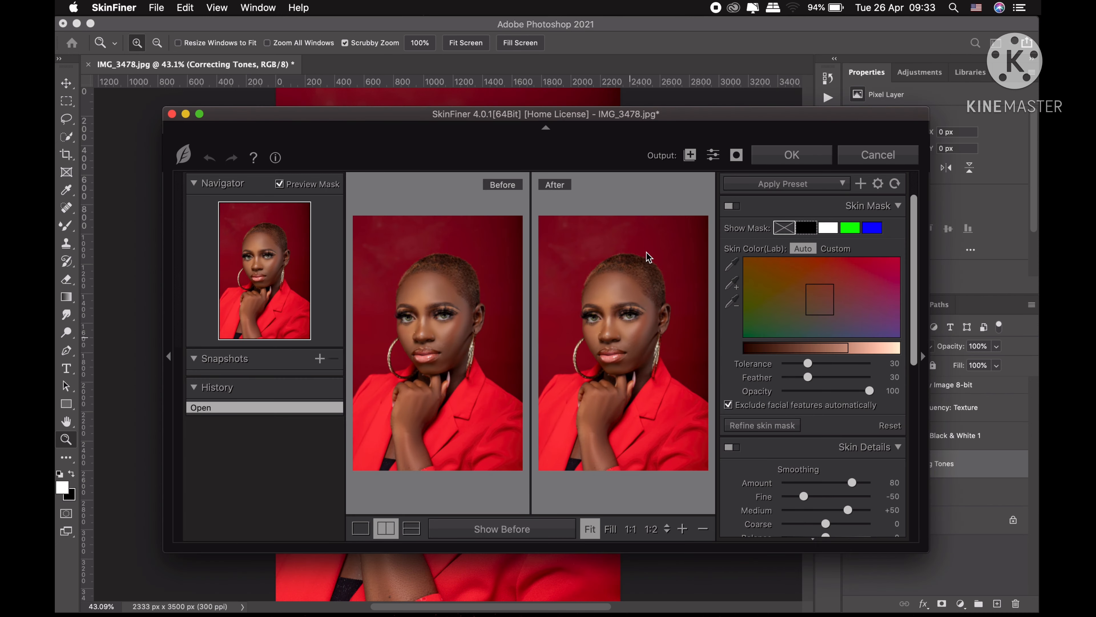
{"action": "left_click", "coordinate": [793, 156]}
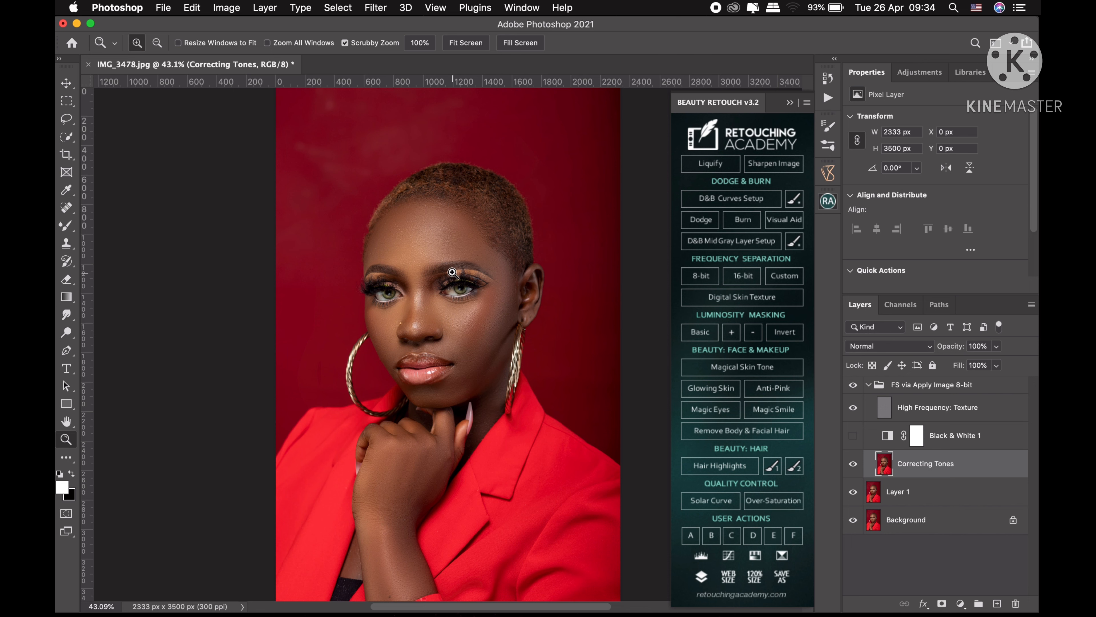
Step: Compare the face before and after retouching by toggling the visibility of the FS via Apply Image 8-bit group
{"action": "mouse_move", "coordinate": [452, 272]}
{"action": "left_mouse_down"}
{"action": "mouse_move", "coordinate": [513, 279]}
{"action": "mouse_move", "coordinate": [471, 278]}
{"action": "left_mouse_up"}
{"action": "left_click_drag", "start_coordinate": [448, 225], "coordinate": [471, 214]}
{"action": "left_click", "coordinate": [854, 385]}
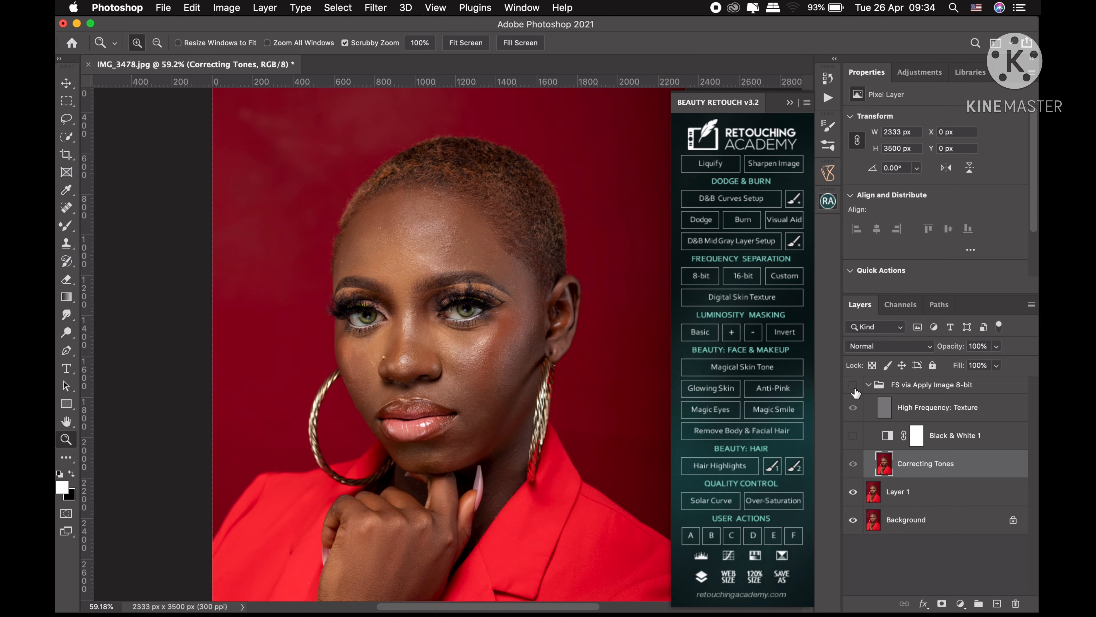
{"action": "left_click", "coordinate": [854, 386]}
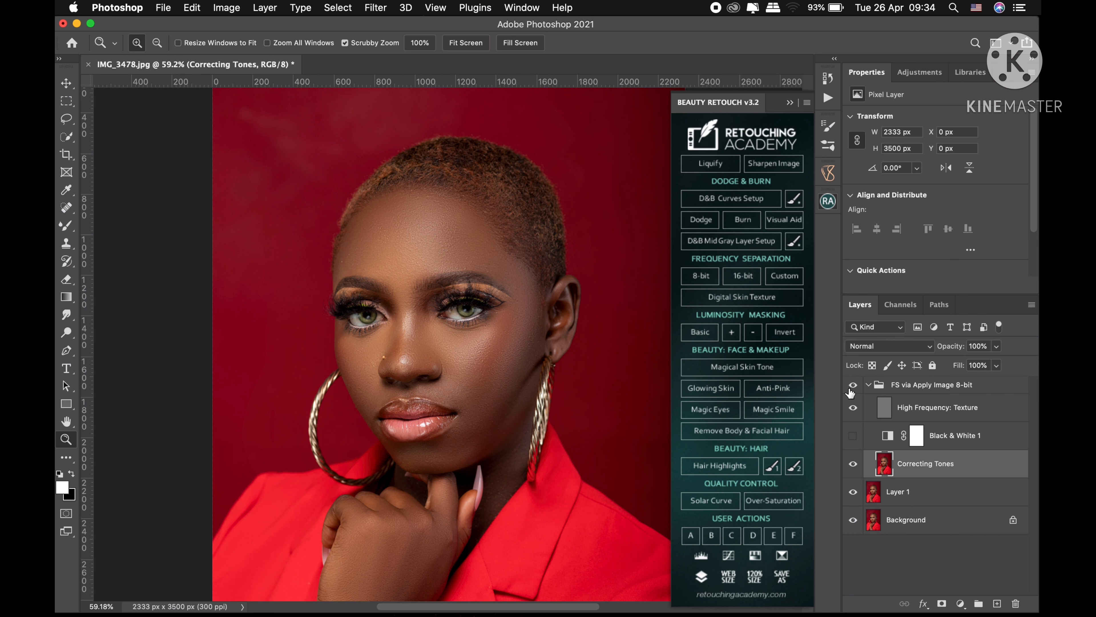
{"action": "left_click", "coordinate": [853, 386]}
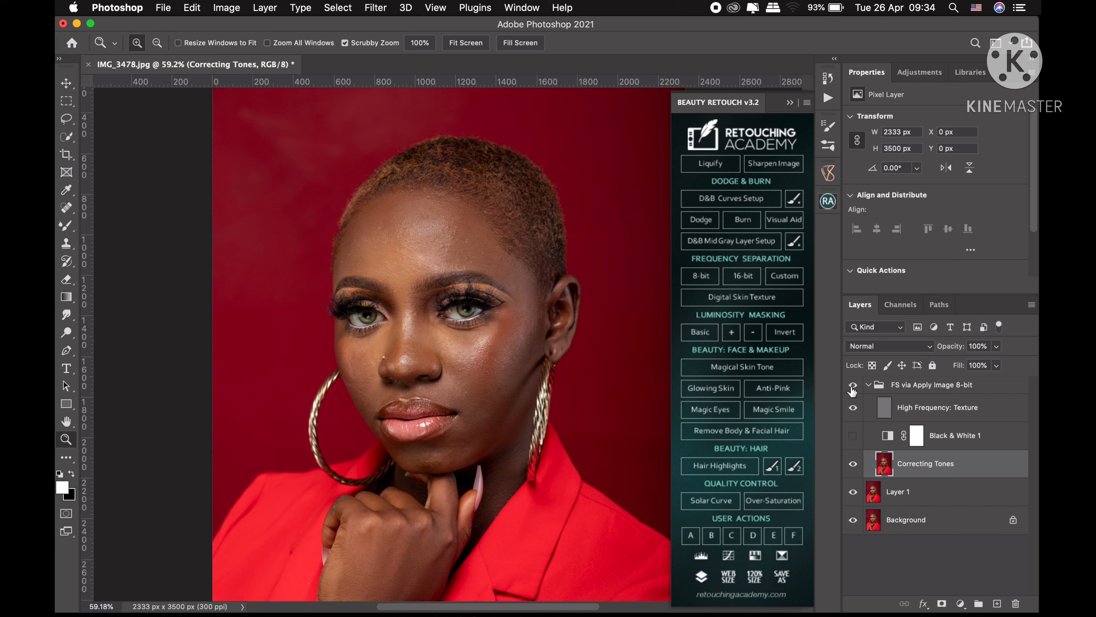
{"action": "left_click", "coordinate": [852, 388]}
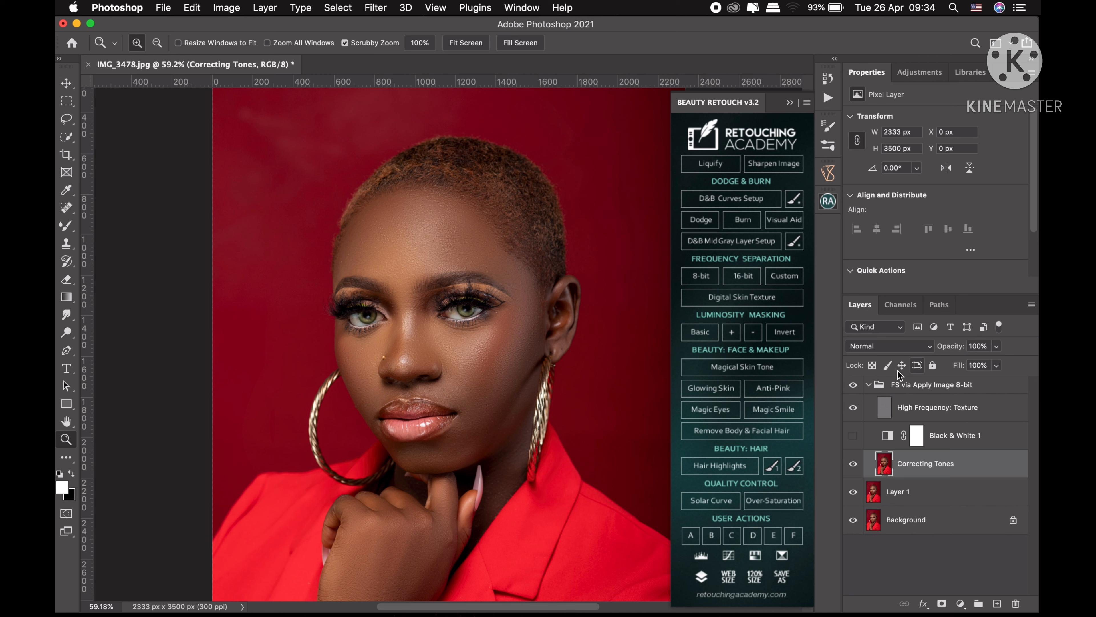
Step: Add a new empty layer above the FS via Apply Image 8-bit group and set its blend mode to Color
{"action": "left_click", "coordinate": [991, 391]}
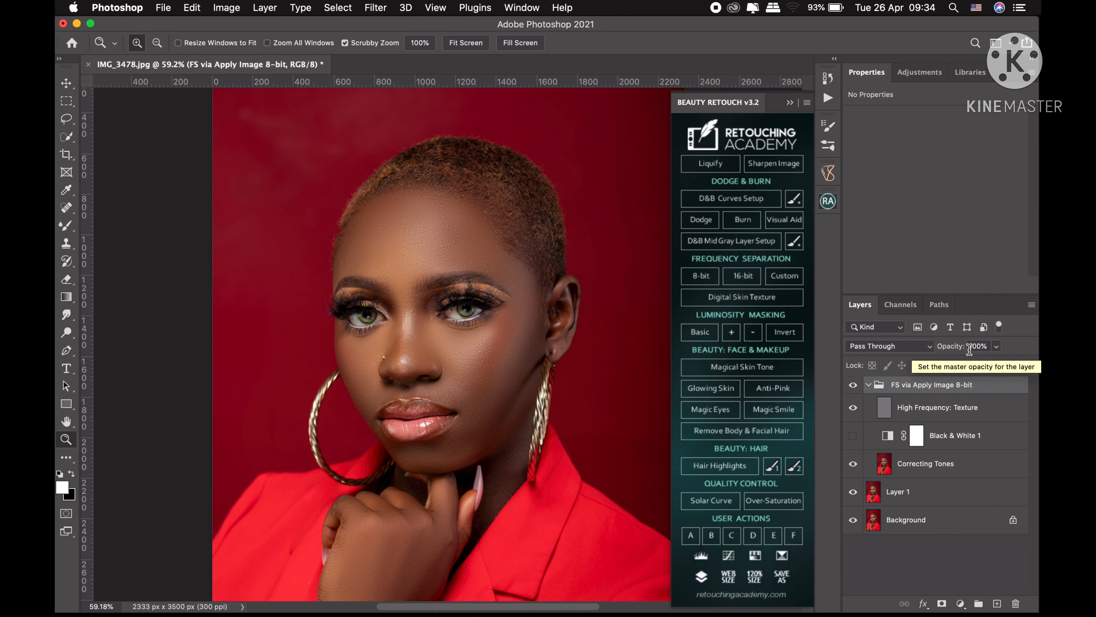
{"action": "left_click", "coordinate": [465, 42]}
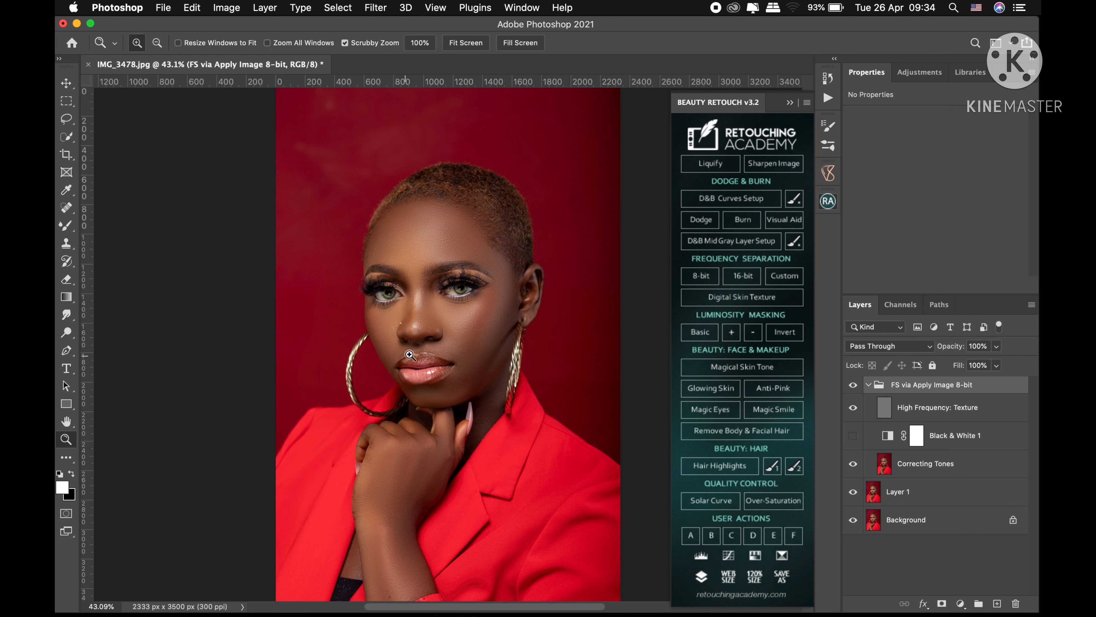
{"action": "mouse_move", "coordinate": [462, 317]}
{"action": "left_mouse_down"}
{"action": "mouse_move", "coordinate": [491, 312]}
{"action": "mouse_move", "coordinate": [473, 307]}
{"action": "left_mouse_up"}
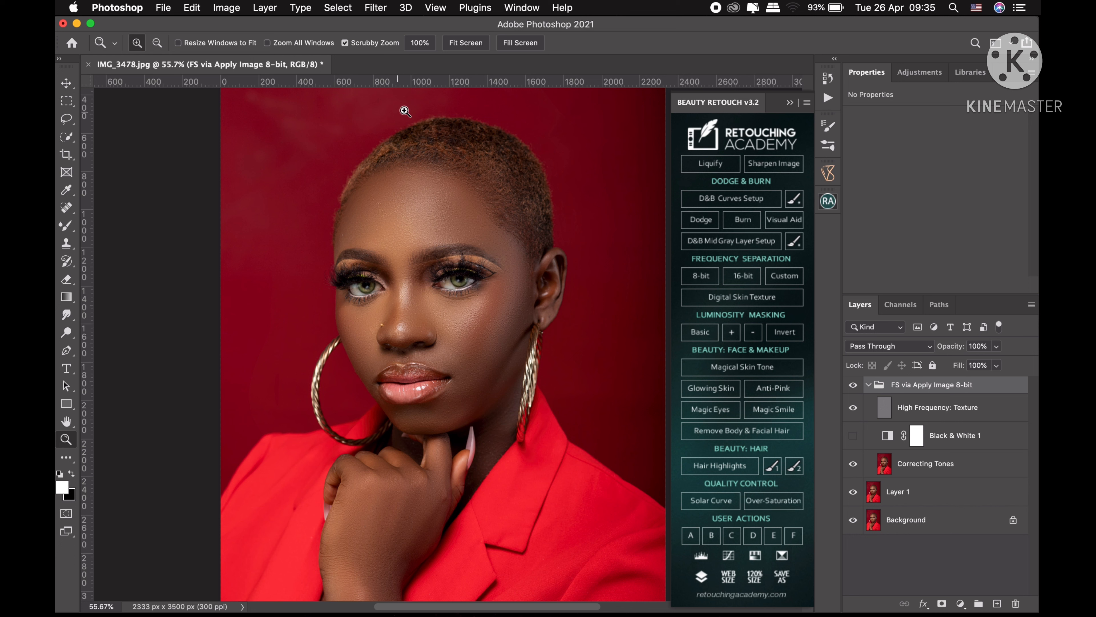
{"action": "scroll", "coordinate": [471, 318], "scroll_direction": "down", "scroll_amount": 3}
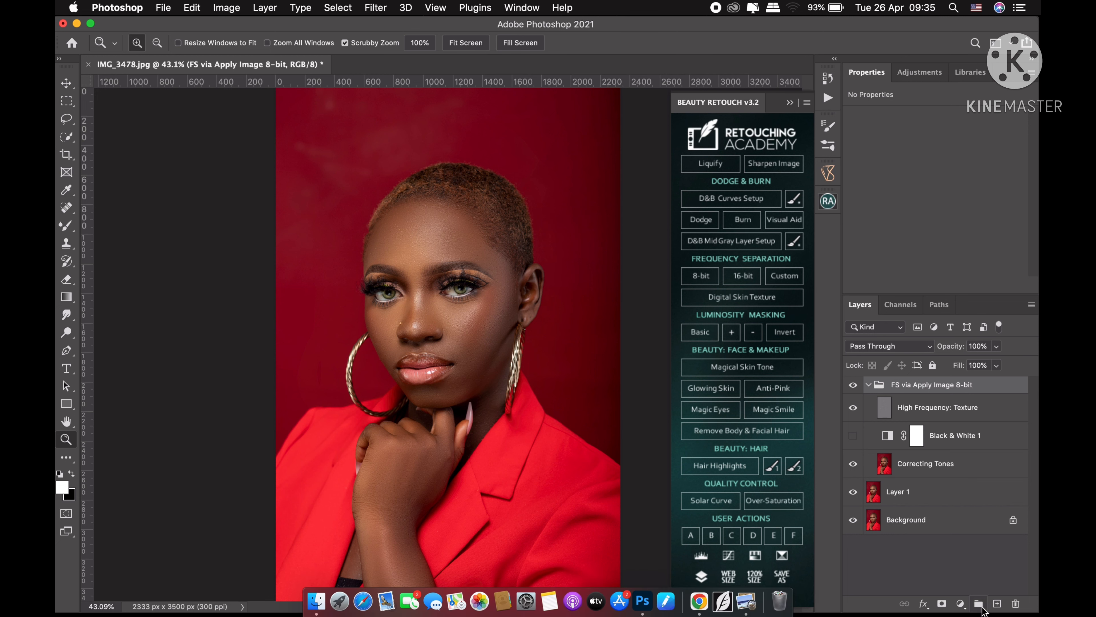
{"action": "left_click", "coordinate": [997, 603]}
{"action": "left_click_drag", "start_coordinate": [1008, 412], "coordinate": [985, 383]}
{"action": "left_click", "coordinate": [892, 346]}
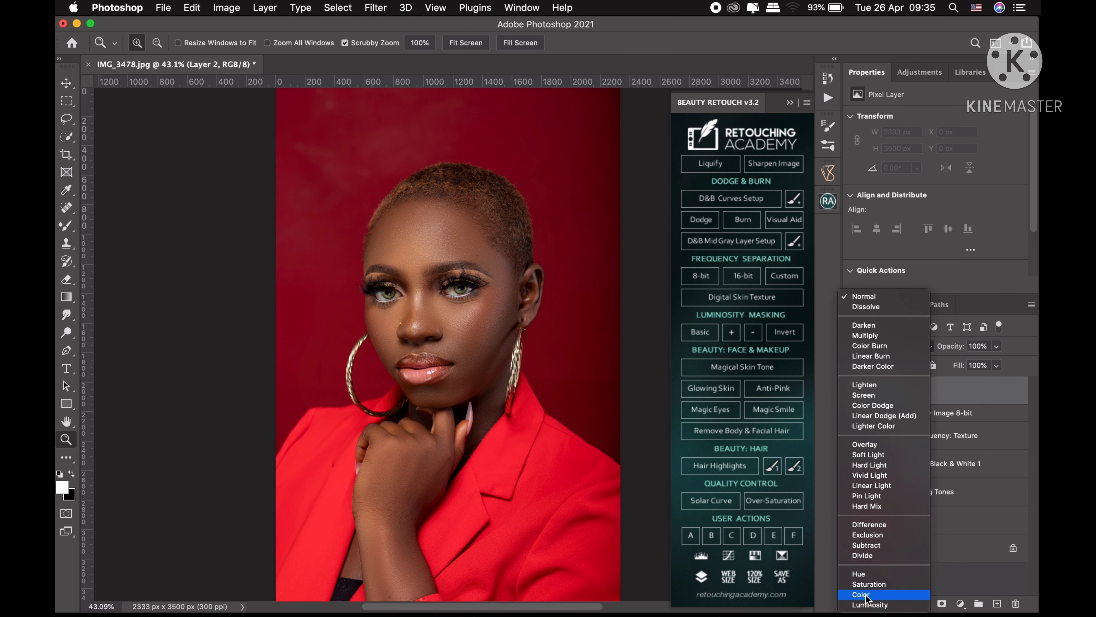
{"action": "left_click", "coordinate": [866, 598]}
Step: Sample the warm brown skin tone between the nose and the mouth corner as the foreground colour
{"action": "left_click", "coordinate": [67, 190]}
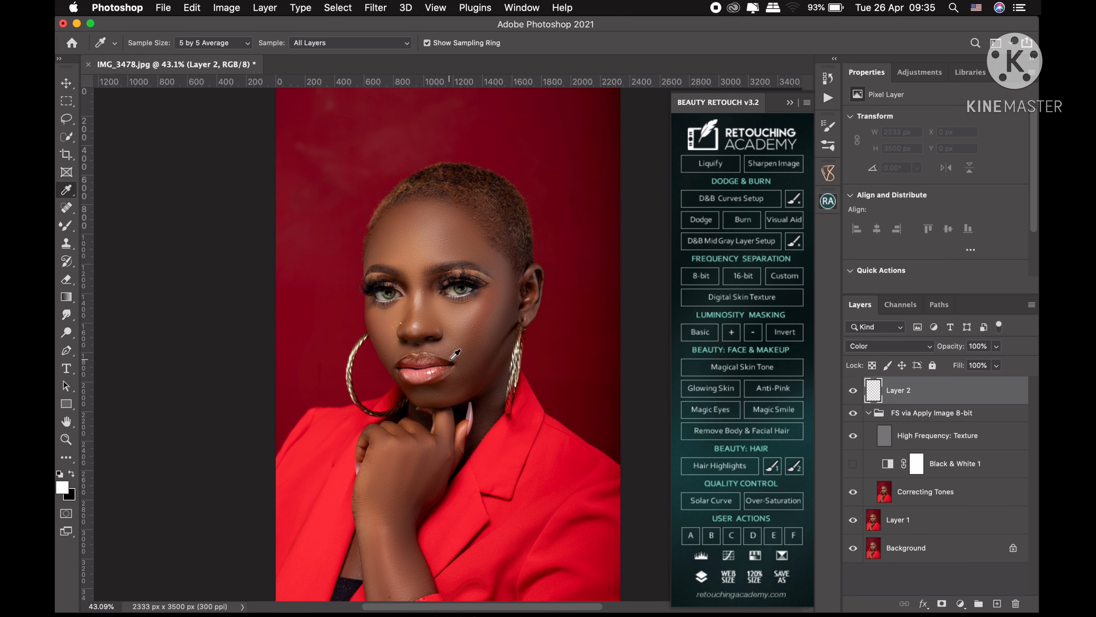
{"action": "key", "text": "z"}
{"action": "left_click_drag", "start_coordinate": [453, 351], "coordinate": [480, 318]}
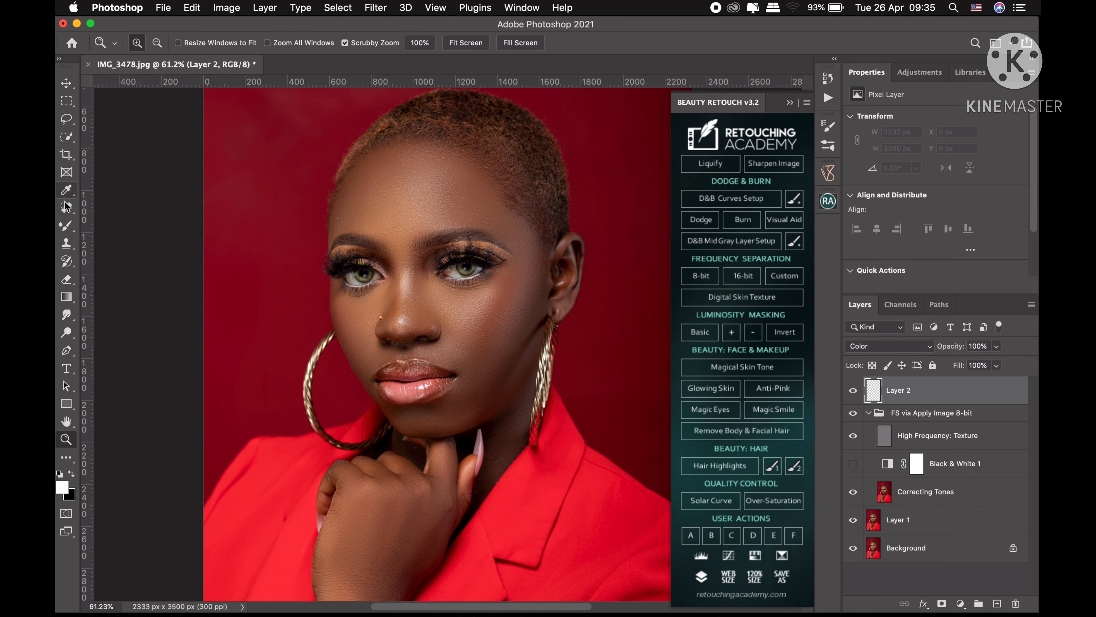
{"action": "left_click", "coordinate": [66, 189]}
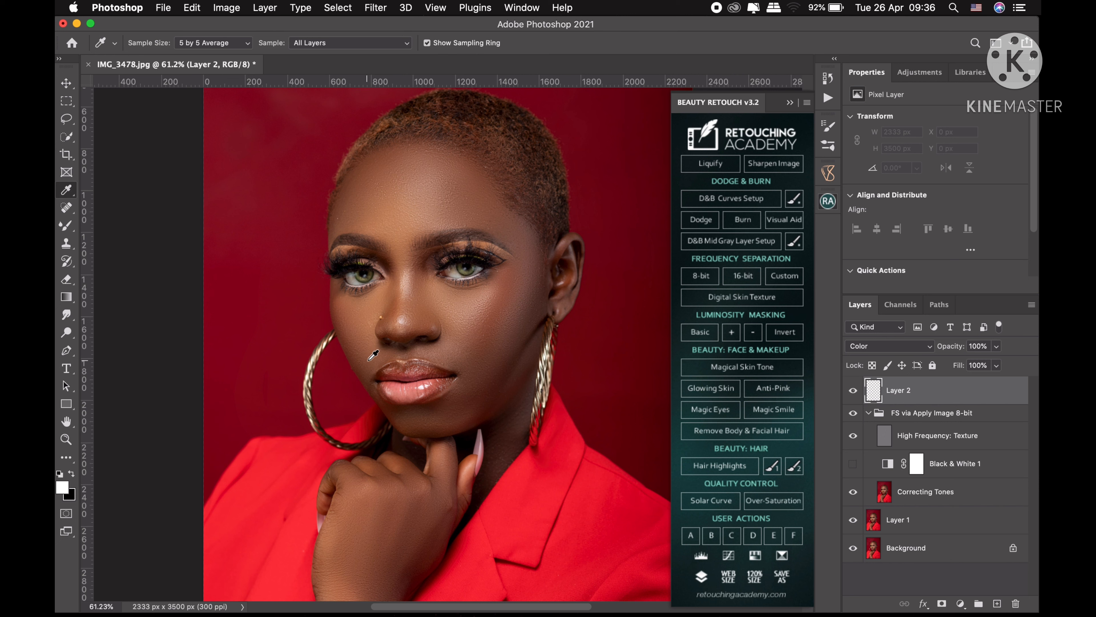
{"action": "left_click", "coordinate": [376, 352]}
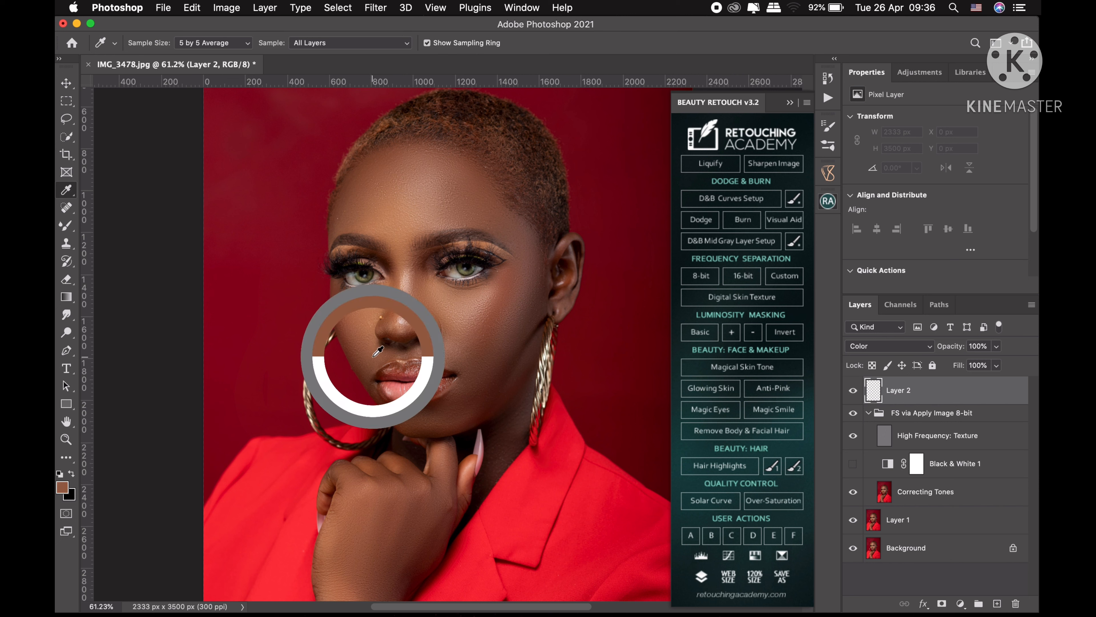
{"action": "left_click_drag", "start_coordinate": [373, 357], "coordinate": [367, 351]}
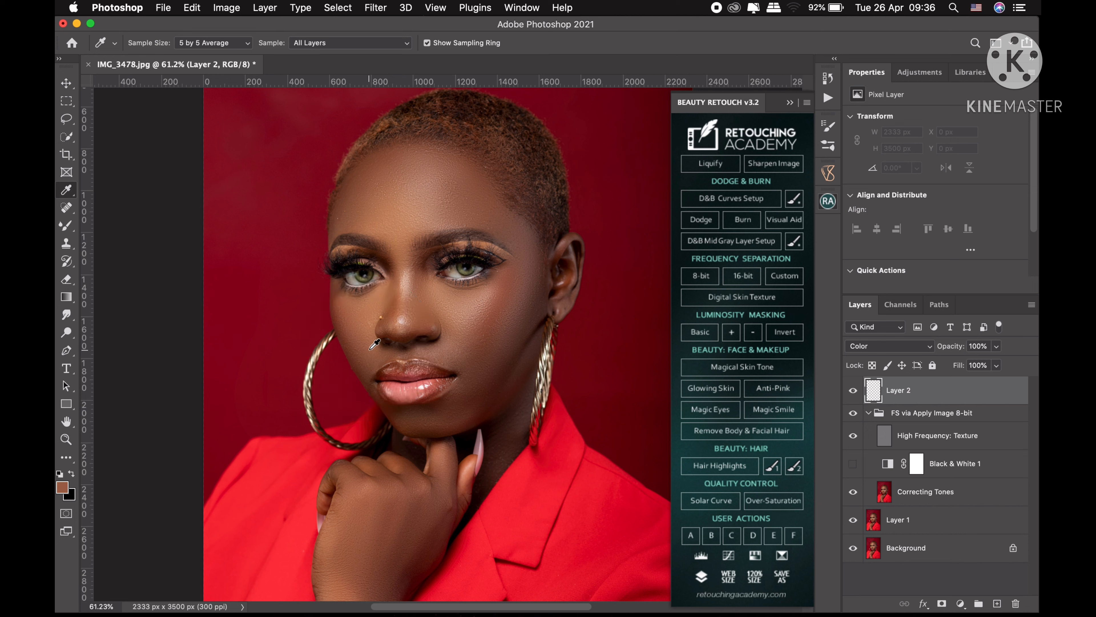
Step: Paint the sampled skin tone over the cheek and jaw on the ear side with the Brush Tool, then reduce the brush to 100 px
{"action": "key", "text": "b"}
{"action": "left_click", "coordinate": [69, 228]}
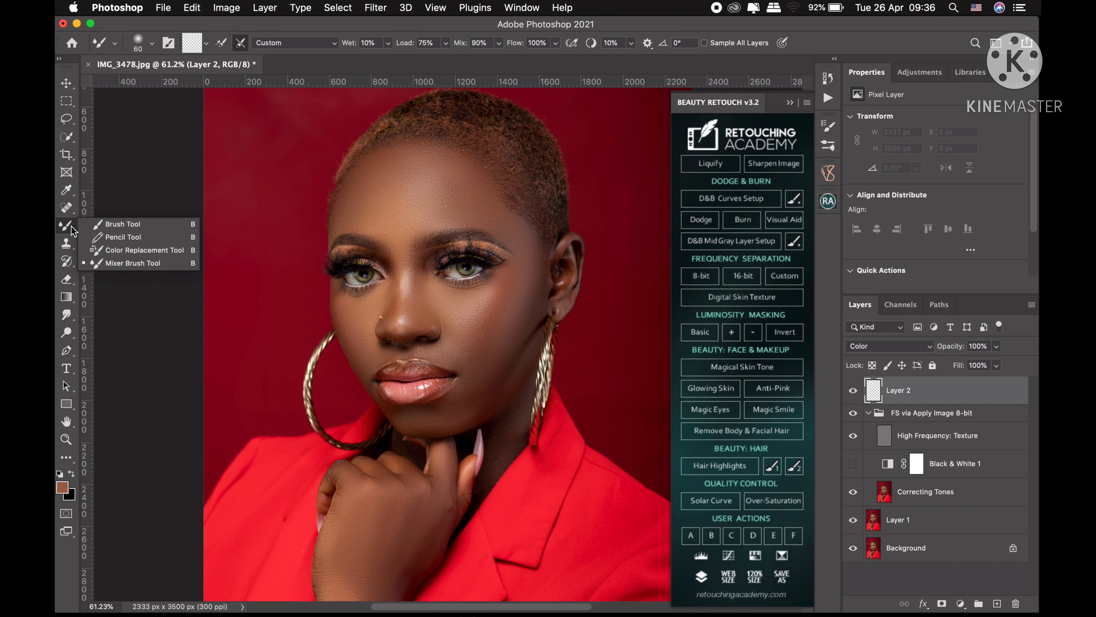
{"action": "left_click", "coordinate": [115, 224]}
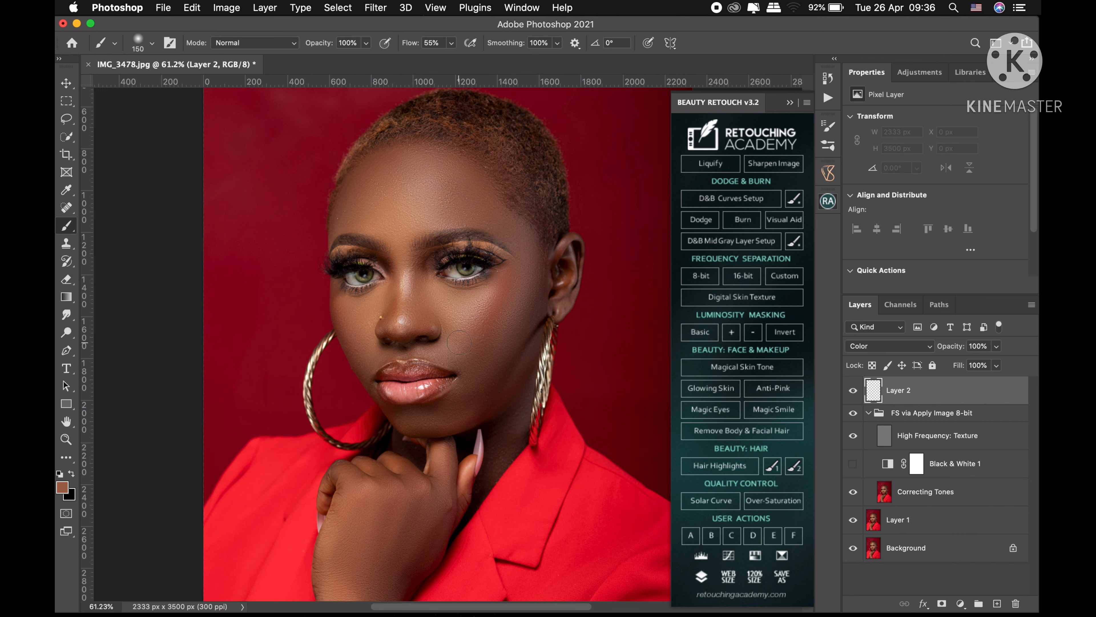
{"action": "key", "text": "bracketright"}
{"action": "left_click_drag", "start_coordinate": [513, 392], "coordinate": [513, 358]}
{"action": "key", "text": "bracketleft"}
{"action": "key", "text": "bracketleft"}
{"action": "key", "text": "bracketleft"}
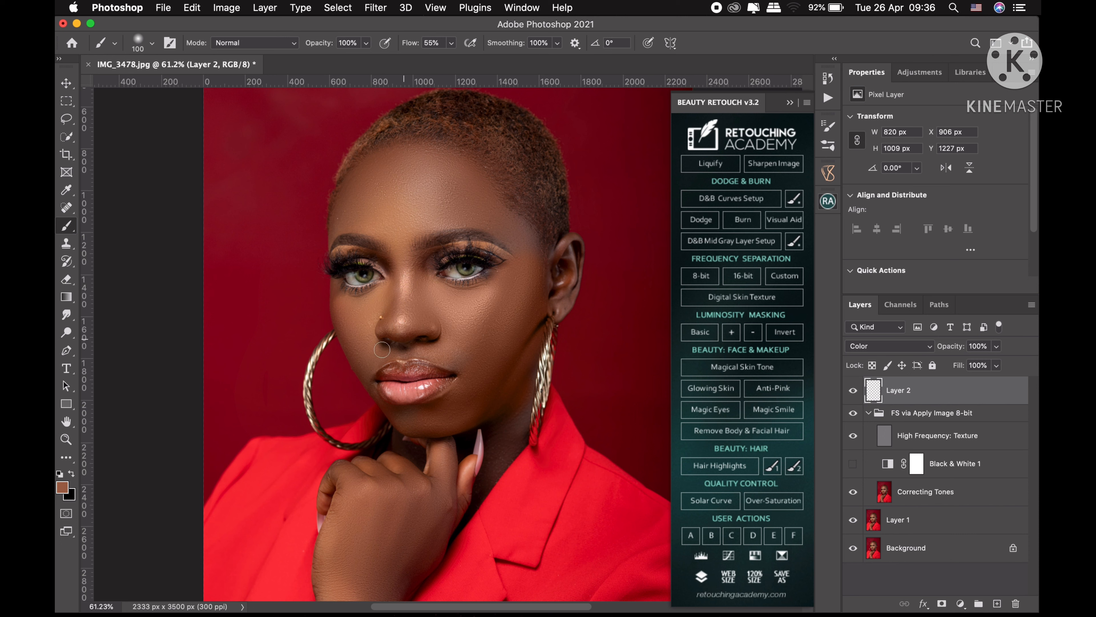
Step: Paint the sampled skin tone over the far cheek, nose and forehead, adjusting the brush size, and undo the last stroke
{"action": "left_click_drag", "start_coordinate": [348, 324], "coordinate": [362, 316]}
{"action": "left_click_drag", "start_coordinate": [404, 316], "coordinate": [409, 336]}
{"action": "key", "text": "bracketright"}
{"action": "key", "text": "bracketright"}
{"action": "left_click_drag", "start_coordinate": [394, 215], "coordinate": [421, 197]}
{"action": "key", "text": "bracketleft"}
{"action": "key", "text": "bracketleft"}
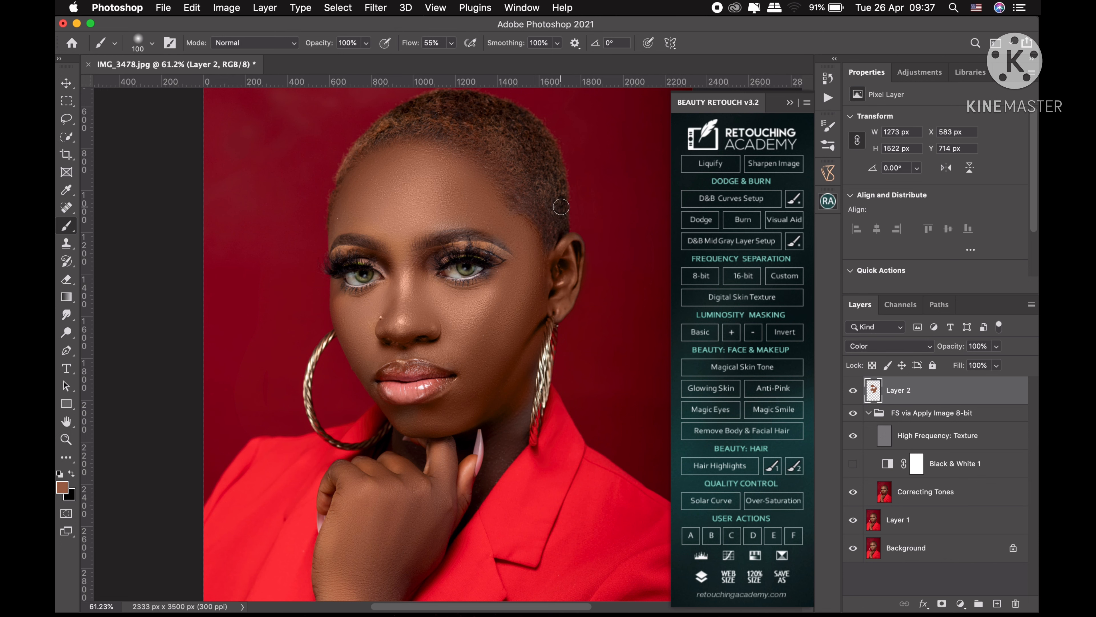
{"action": "key", "text": "super+z"}
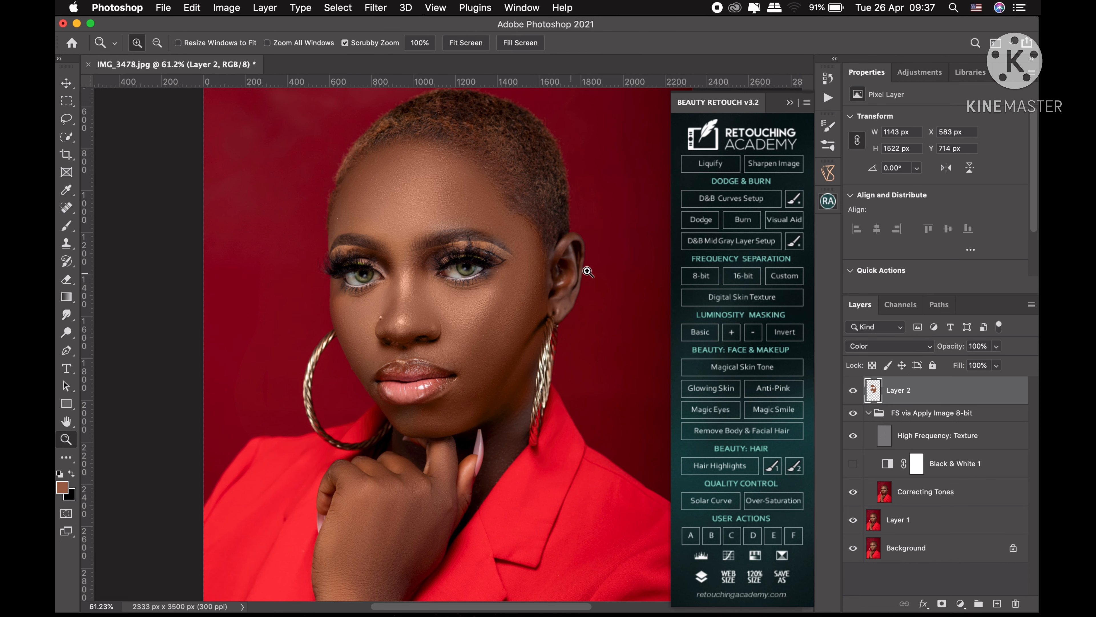
Step: Paint the sampled skin tone over the ear on the Color layer with a 90 px brush
{"action": "scroll", "coordinate": [561, 274], "scroll_direction": "up", "scroll_amount": 3}
{"action": "key", "text": "bracketleft"}
{"action": "key", "text": "bracketleft"}
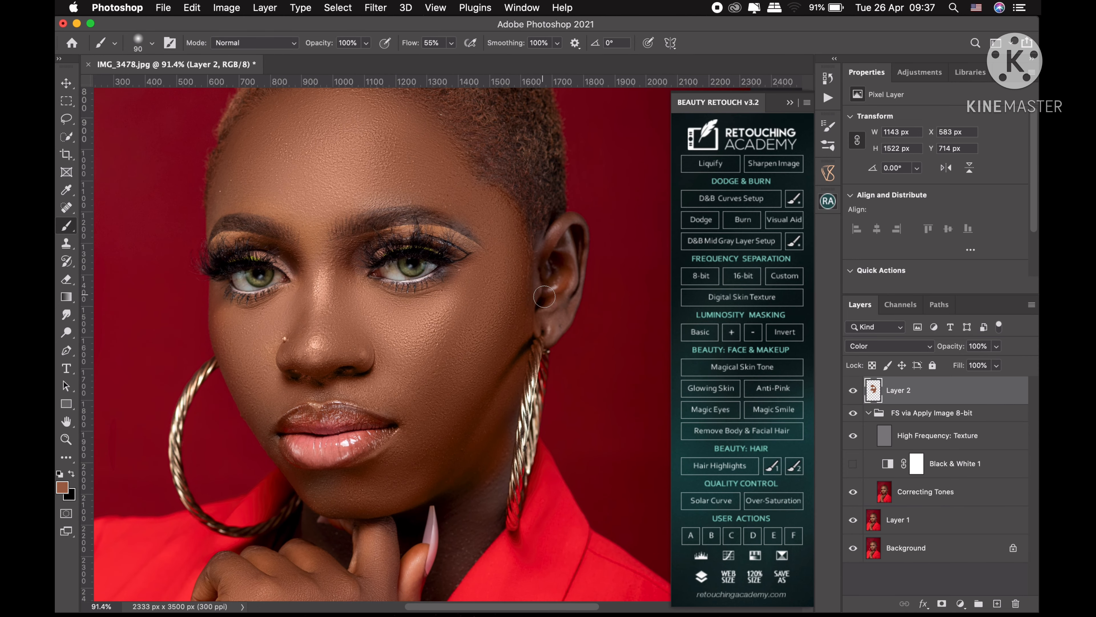
{"action": "mouse_move", "coordinate": [546, 255]}
{"action": "left_mouse_down"}
{"action": "mouse_move", "coordinate": [559, 285]}
{"action": "mouse_move", "coordinate": [549, 323]}
{"action": "mouse_move", "coordinate": [574, 271]}
{"action": "mouse_move", "coordinate": [574, 227]}
{"action": "mouse_move", "coordinate": [550, 333]}
{"action": "mouse_move", "coordinate": [534, 304]}
{"action": "mouse_move", "coordinate": [544, 260]}
{"action": "mouse_move", "coordinate": [560, 308]}
{"action": "mouse_move", "coordinate": [550, 335]}
{"action": "mouse_move", "coordinate": [569, 293]}
{"action": "left_mouse_up"}
Step: Touch up the skin tone around the forehead and the far side of the face, adjusting the brush size
{"action": "key", "text": "bracketright"}
{"action": "scroll", "coordinate": [387, 163], "scroll_direction": "left", "scroll_amount": 10}
{"action": "scroll", "coordinate": [387, 163], "scroll_direction": "up", "scroll_amount": 6}
{"action": "key", "text": "bracketright"}
{"action": "key", "text": "bracketright"}
{"action": "key", "text": "bracketright"}
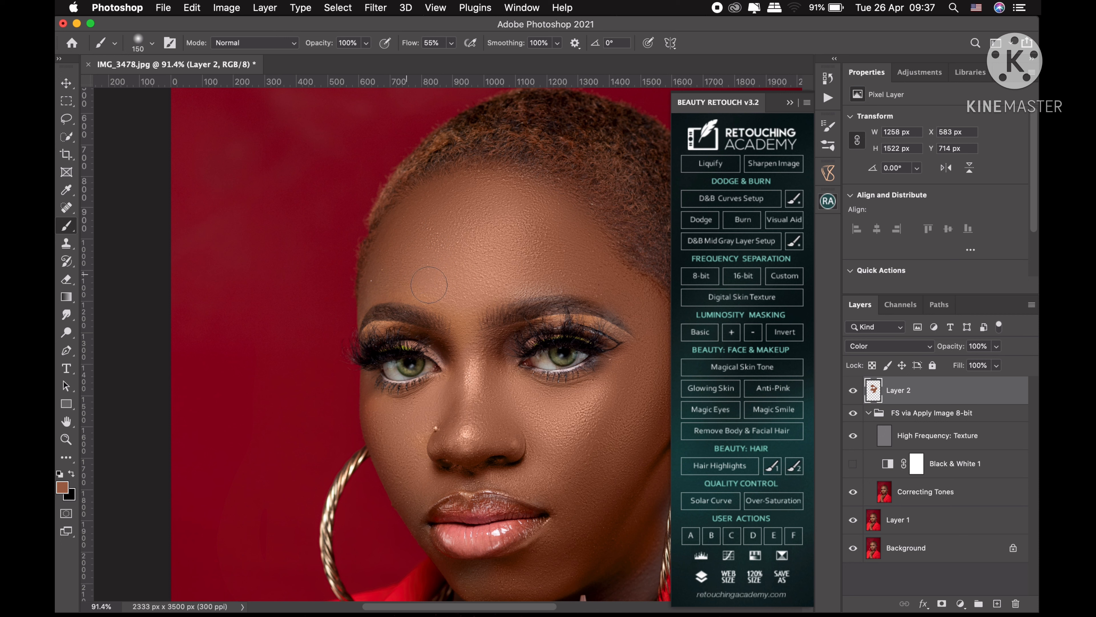
{"action": "key", "text": "bracketleft"}
{"action": "key", "text": "bracketleft"}
{"action": "key", "text": "bracketleft"}
{"action": "key", "text": "bracketleft"}
{"action": "key", "text": "bracketleft"}
Step: Paint the sampled skin tone over the hand and forearm on Layer 2, adjusting the brush to 125 px
{"action": "key", "text": "z"}
{"action": "left_click_drag", "start_coordinate": [533, 319], "coordinate": [500, 338]}
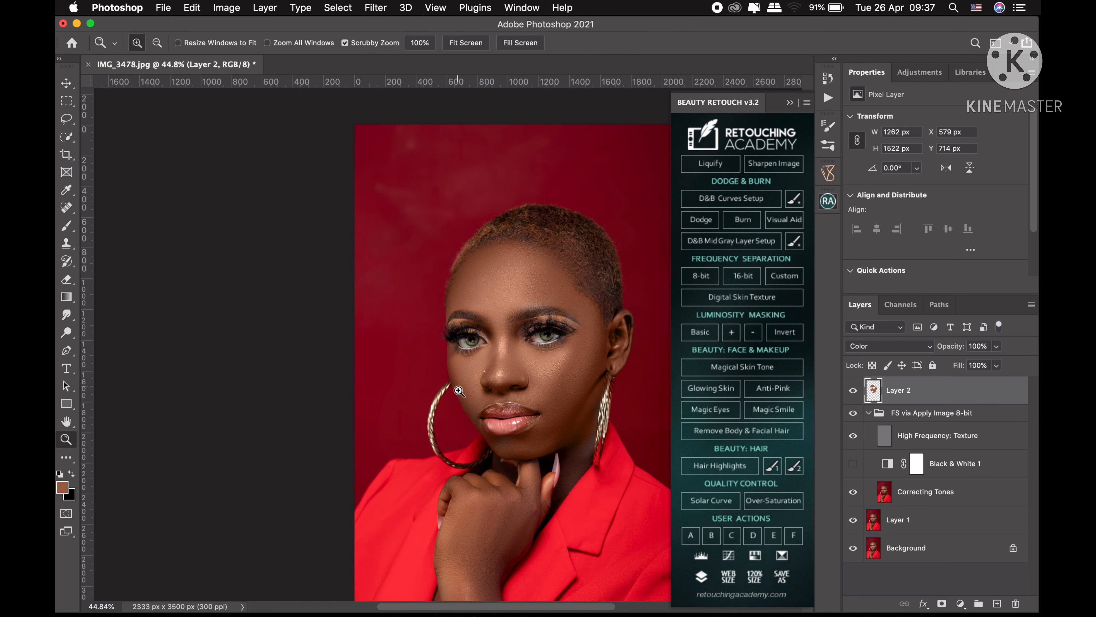
{"action": "left_click_drag", "start_coordinate": [537, 432], "coordinate": [508, 305]}
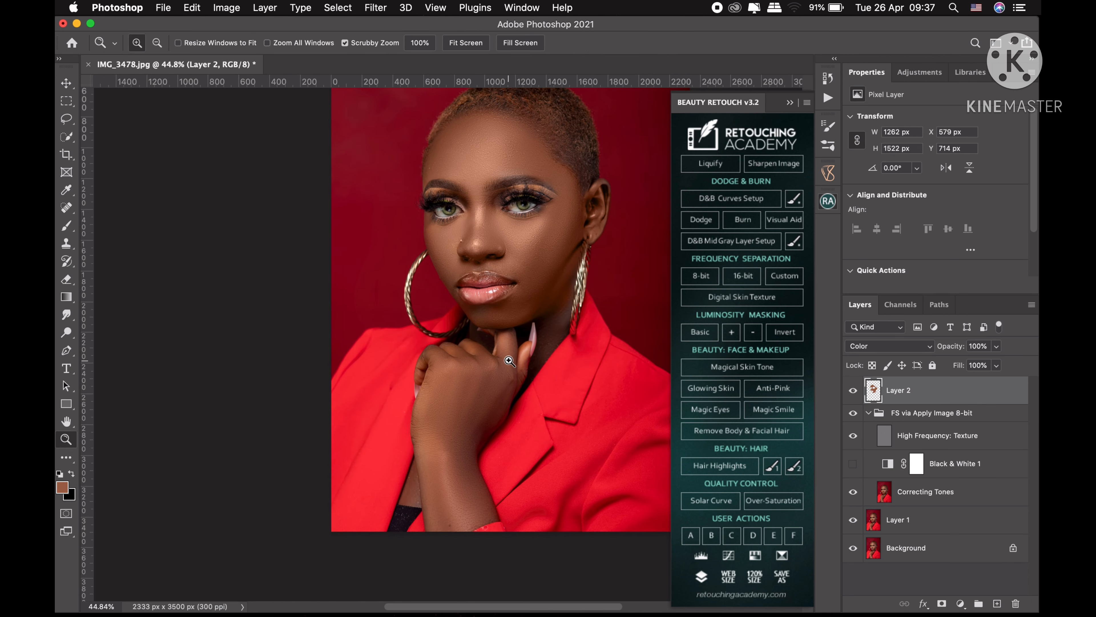
{"action": "key", "text": "b"}
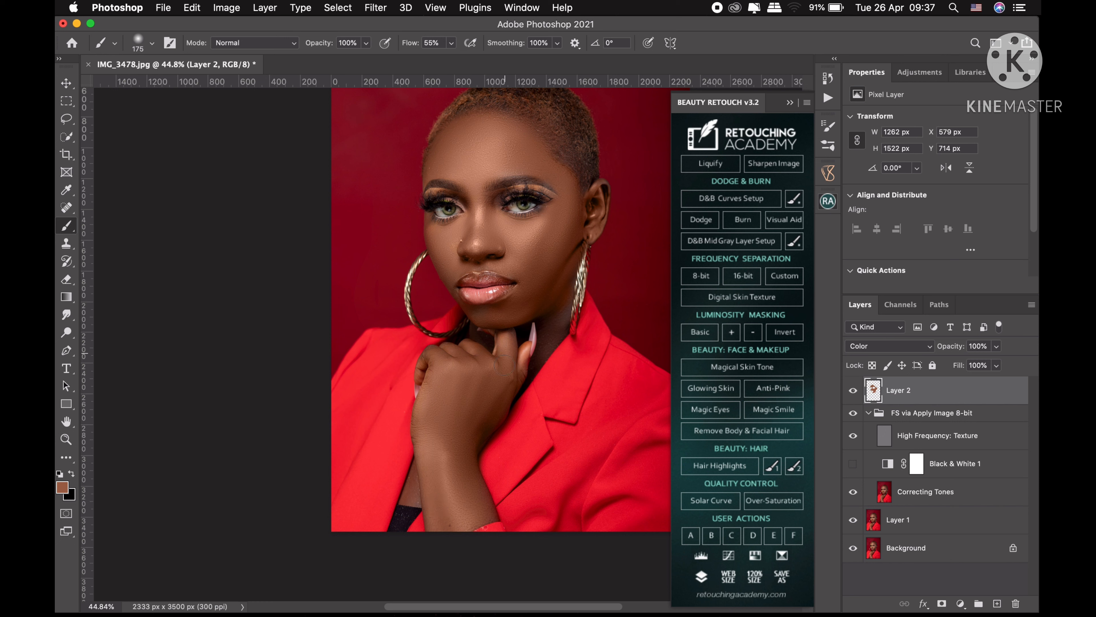
{"action": "key", "text": "bracketleft"}
{"action": "key", "text": "bracketleft"}
{"action": "left_click_drag", "start_coordinate": [510, 370], "coordinate": [415, 483]}
{"action": "key", "text": "bracketleft"}
{"action": "key", "text": "bracketleft"}
{"action": "key", "text": "bracketright"}
{"action": "key", "text": "bracketright"}
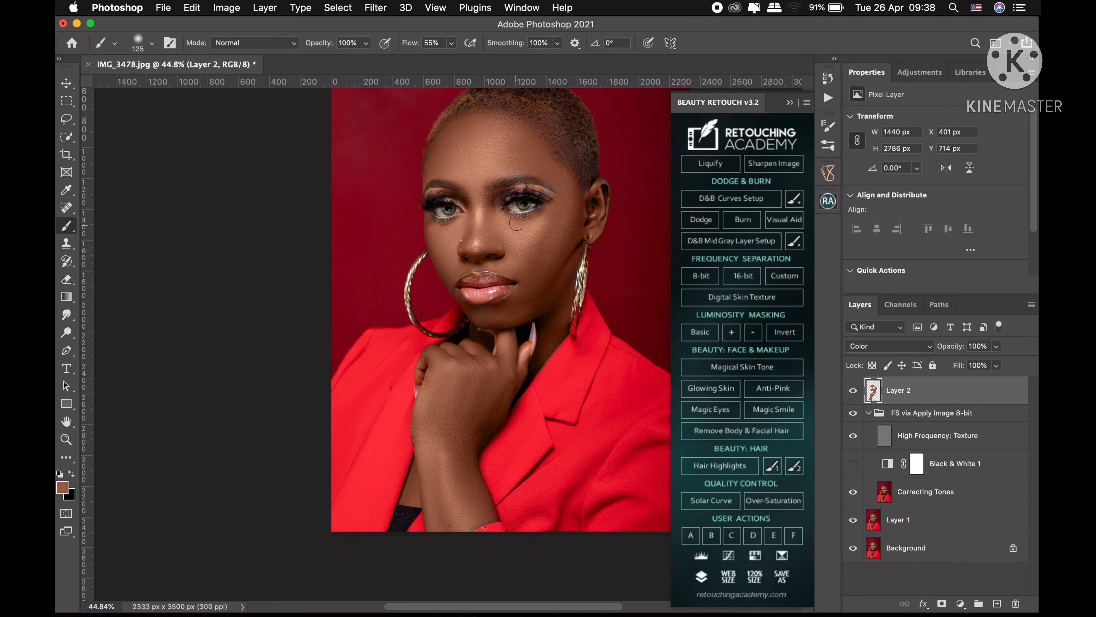
Step: Fit the whole image on screen and toggle Layer 2's visibility to compare the skin colour before and after
{"action": "key", "text": "z"}
{"action": "left_click", "coordinate": [466, 42]}
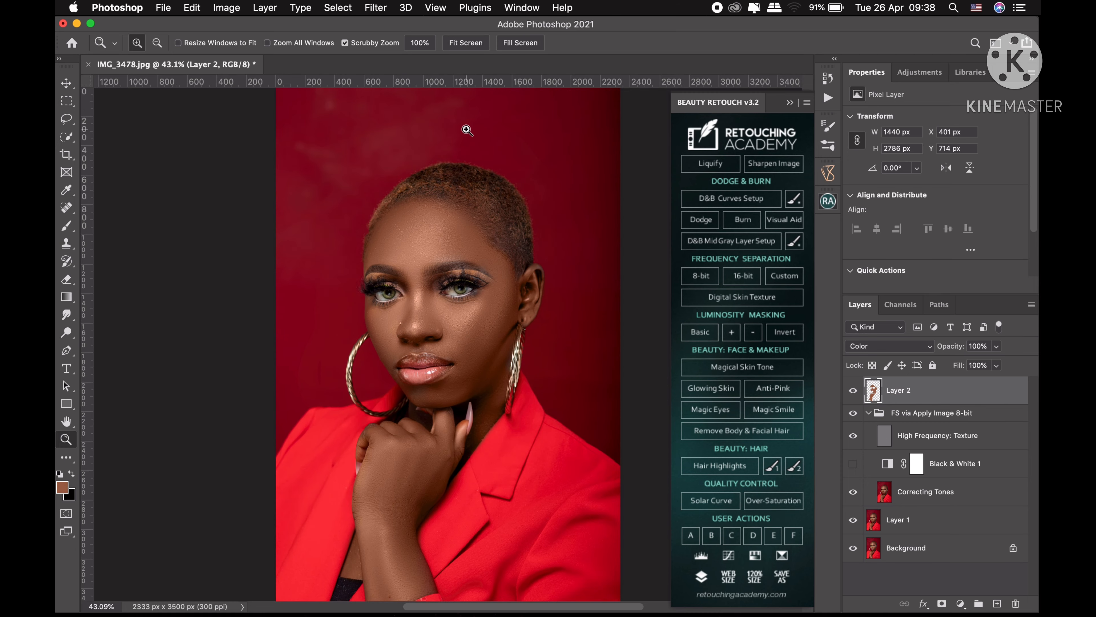
{"action": "left_click", "coordinate": [853, 391]}
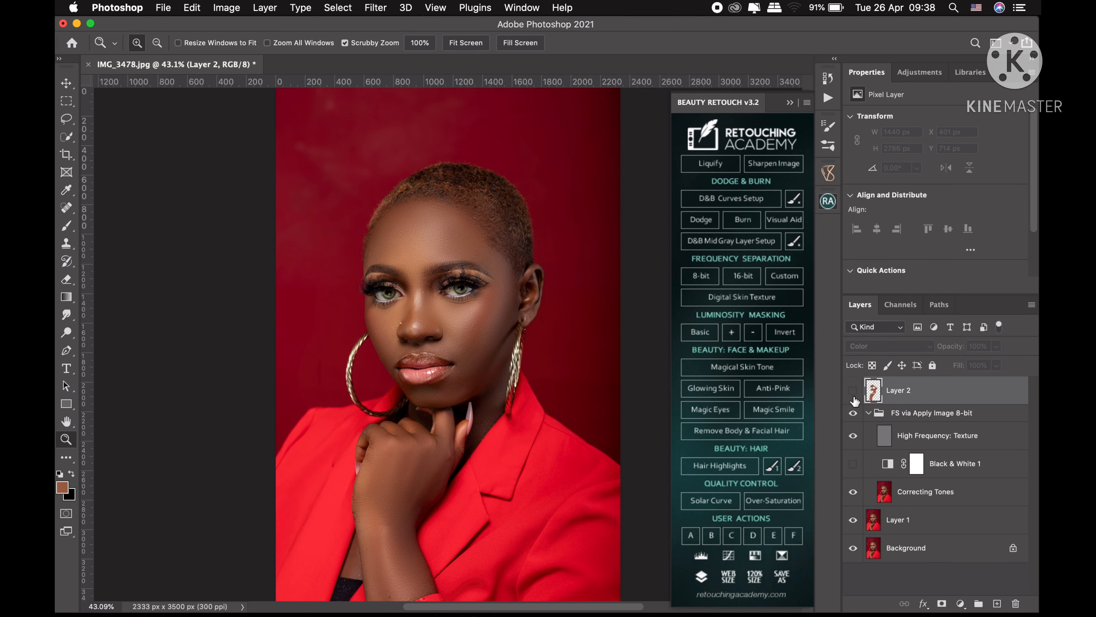
{"action": "left_click", "coordinate": [853, 392]}
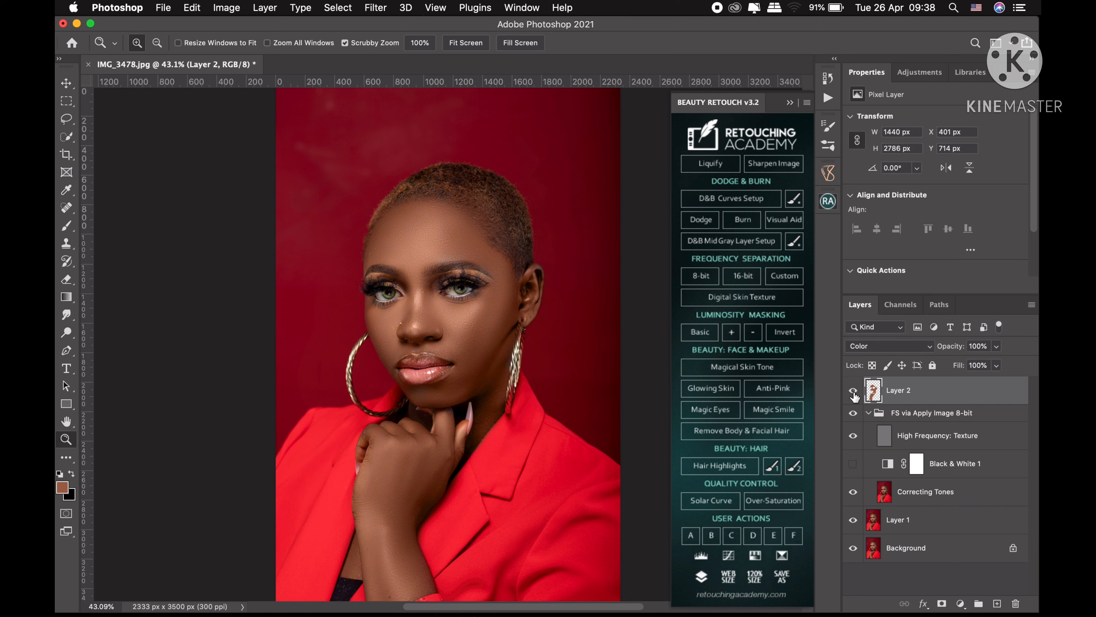
{"action": "left_click", "coordinate": [854, 391]}
{"action": "left_click", "coordinate": [853, 391]}
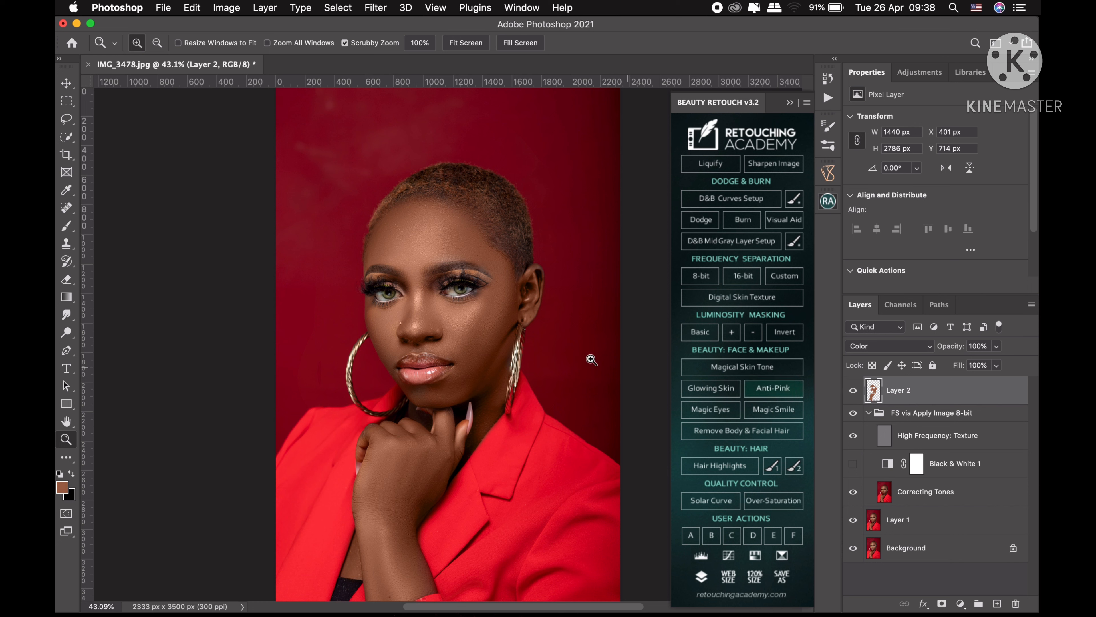
Step: Lower Layer 2's opacity to 66%
{"action": "left_click", "coordinate": [996, 346]}
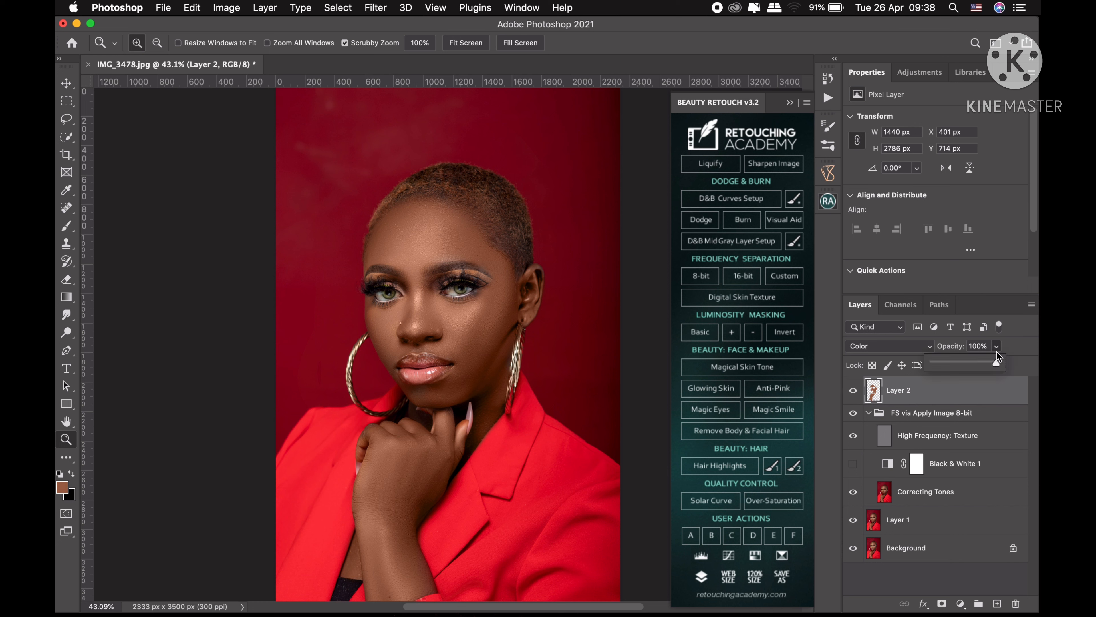
{"action": "left_click_drag", "start_coordinate": [999, 362], "coordinate": [991, 362]}
{"action": "left_click_drag", "start_coordinate": [975, 364], "coordinate": [975, 365]}
{"action": "left_click", "coordinate": [965, 398]}
Step: Split the Underlying Layer shadow slider in Layer 2's Blend If options to 0 / 112 and apply it
{"action": "double_click", "coordinate": [962, 395]}
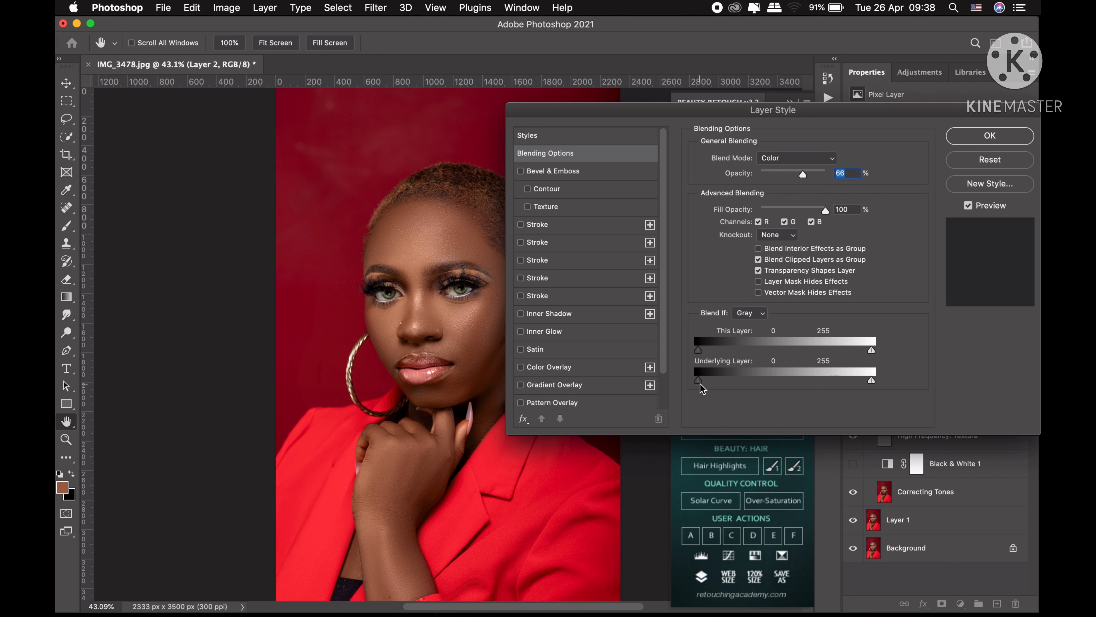
{"action": "left_click_drag", "start_coordinate": [699, 380], "coordinate": [778, 389]}
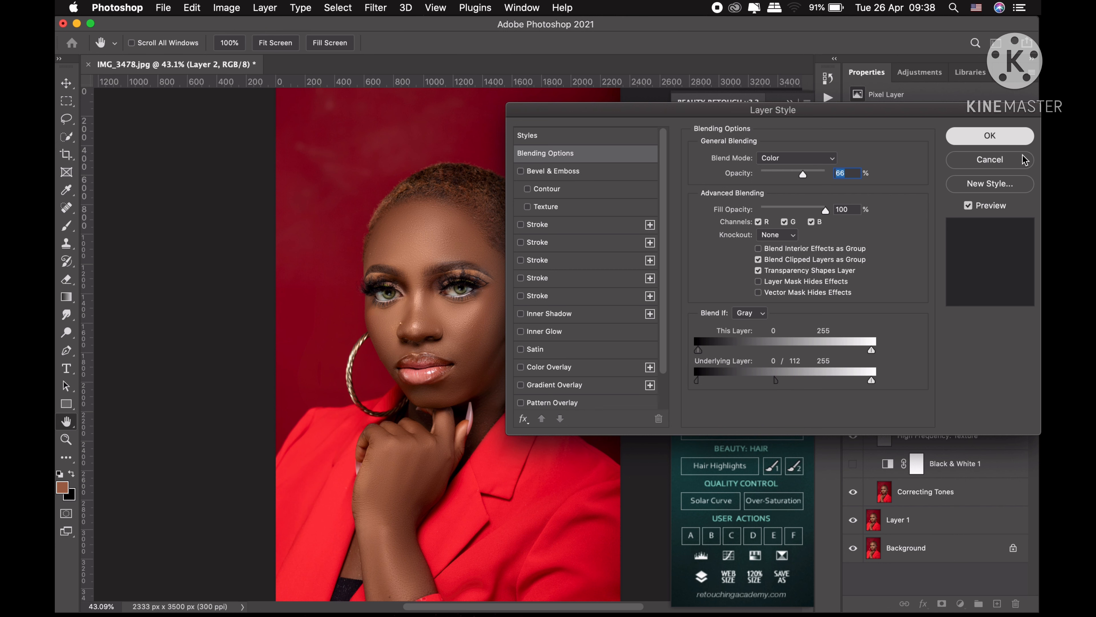
{"action": "key", "text": "Return"}
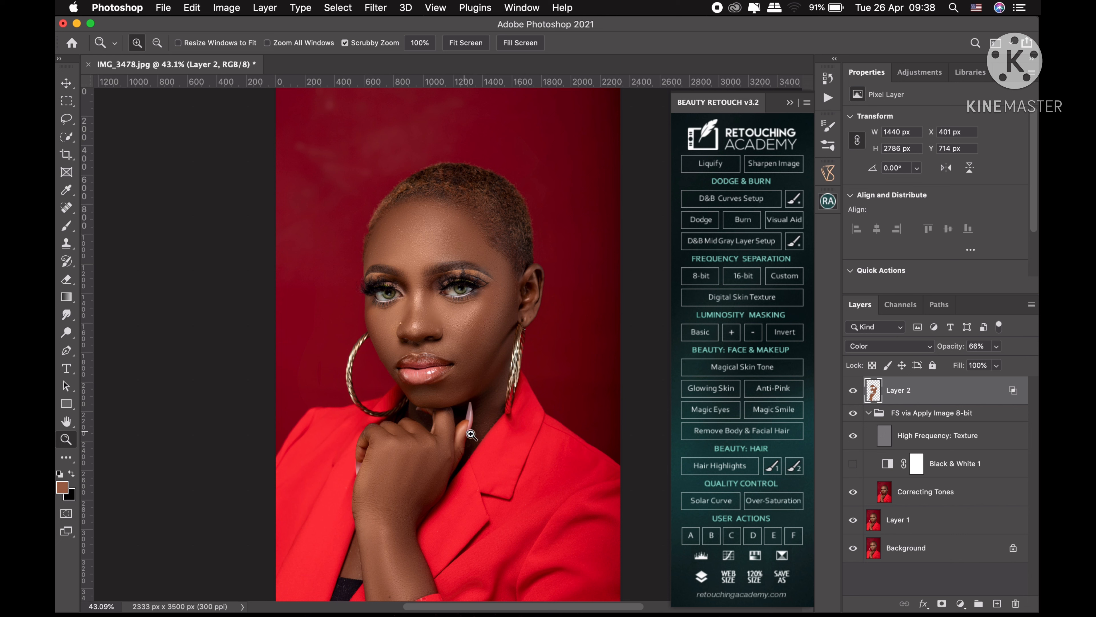
Step: Toggle Layer 2 off and on to compare the softened skin colour with the layers beneath
{"action": "left_click", "coordinate": [854, 390]}
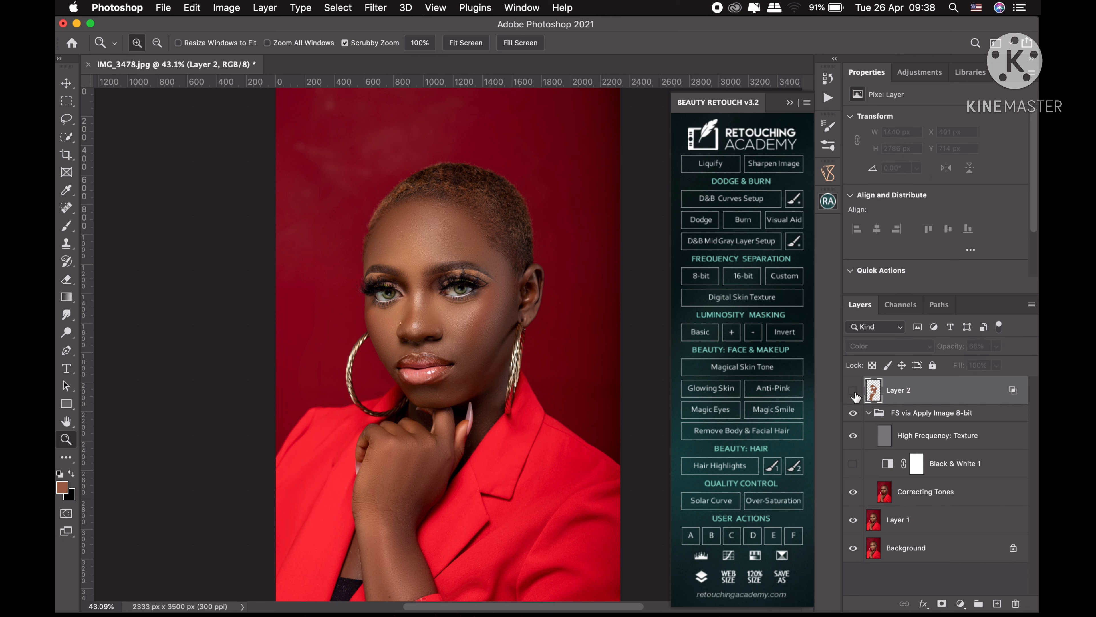
{"action": "left_click", "coordinate": [853, 390]}
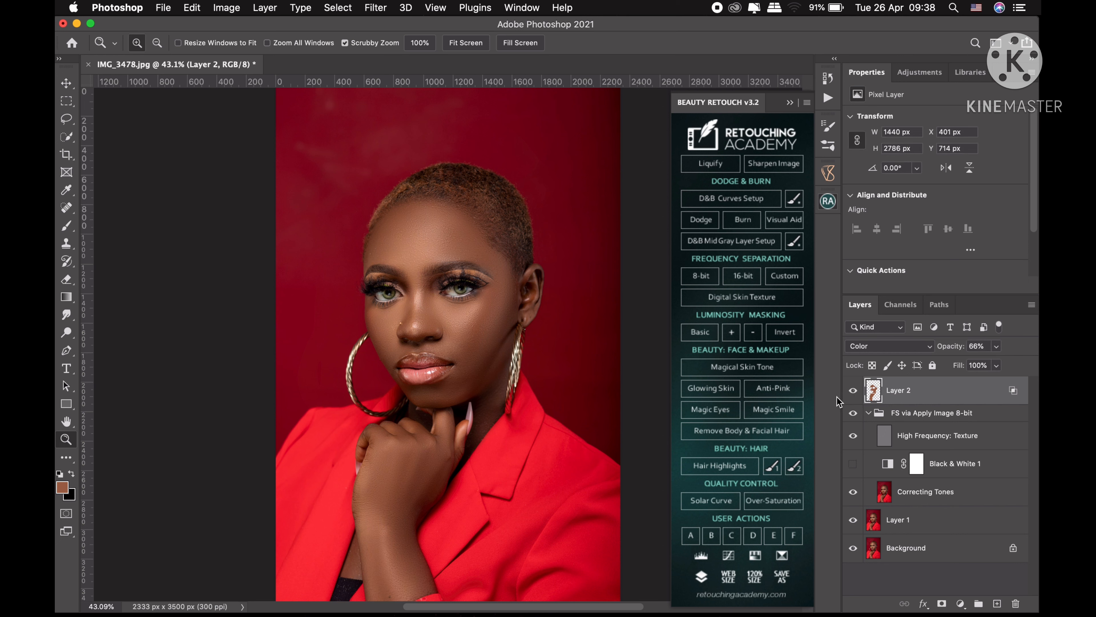
{"action": "left_click", "coordinate": [853, 390]}
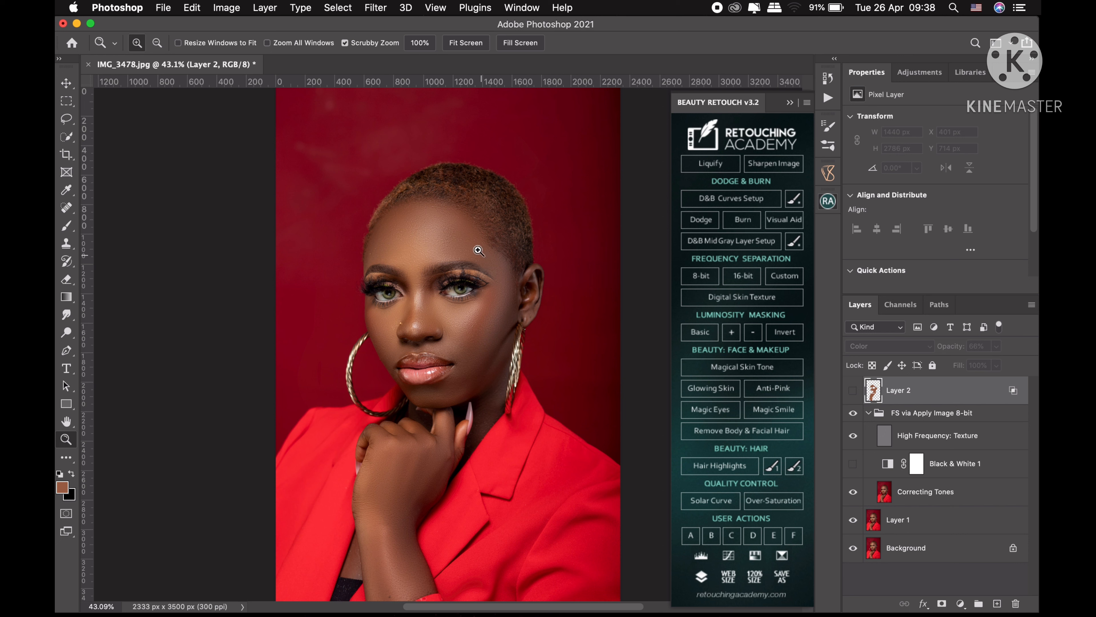
{"action": "left_click", "coordinate": [854, 390]}
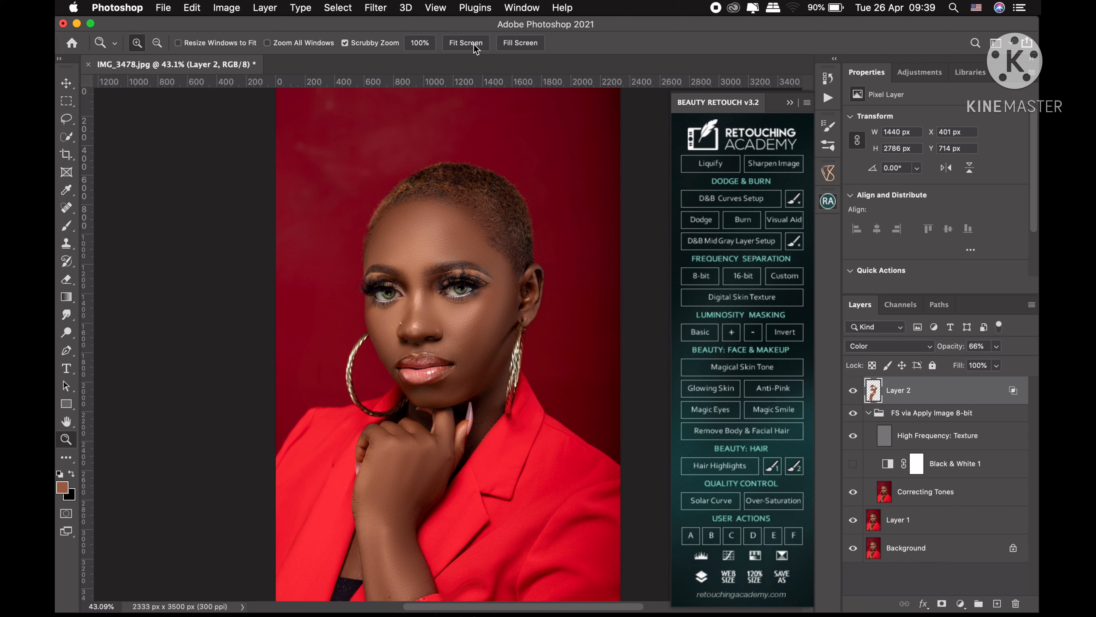
Step: Reset the colours to default black and white and run the D&B Curves Setup action from Beauty Retouch
{"action": "key", "text": "d"}
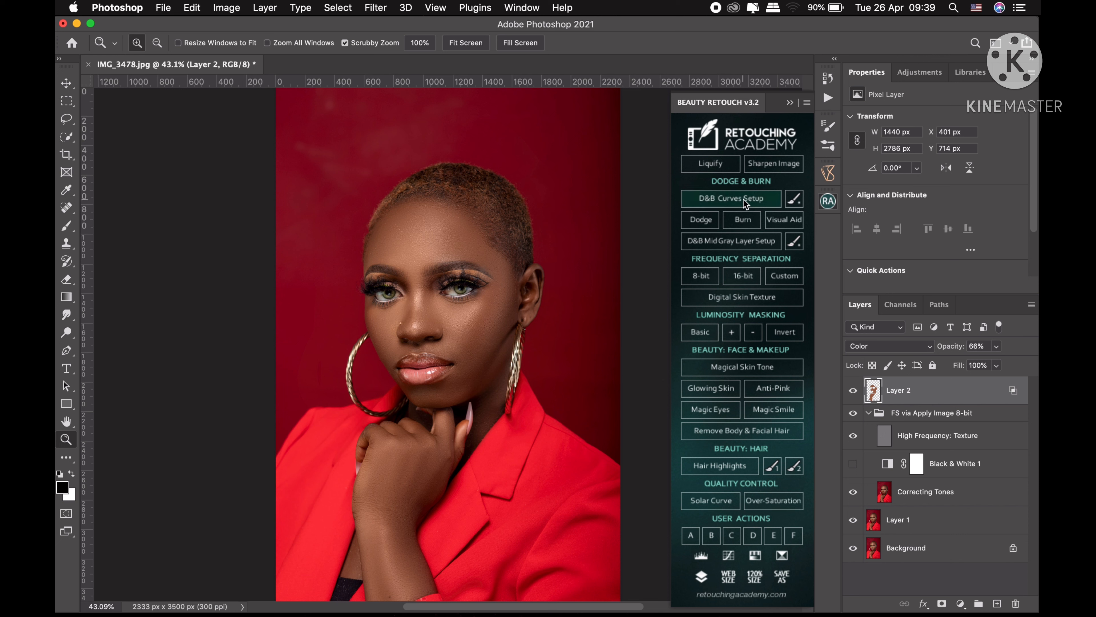
{"action": "left_click", "coordinate": [752, 200]}
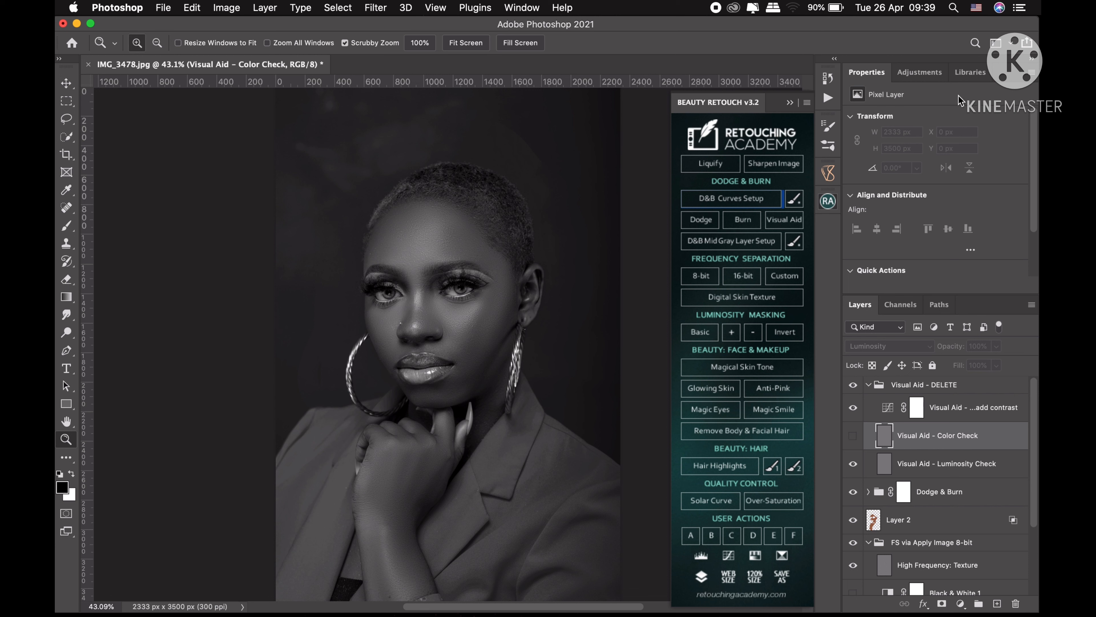
{"action": "left_click", "coordinate": [928, 81]}
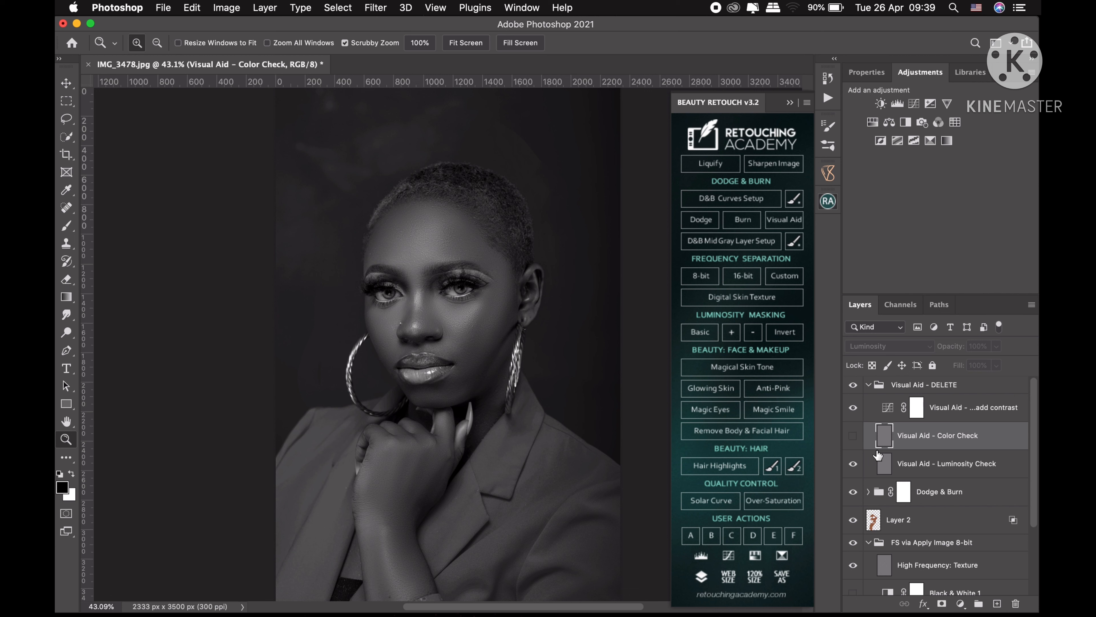
Step: Expand the Dodge & Burn group and select the Dodge Curve layer mask
{"action": "left_click", "coordinate": [868, 492]}
{"action": "left_click", "coordinate": [918, 526]}
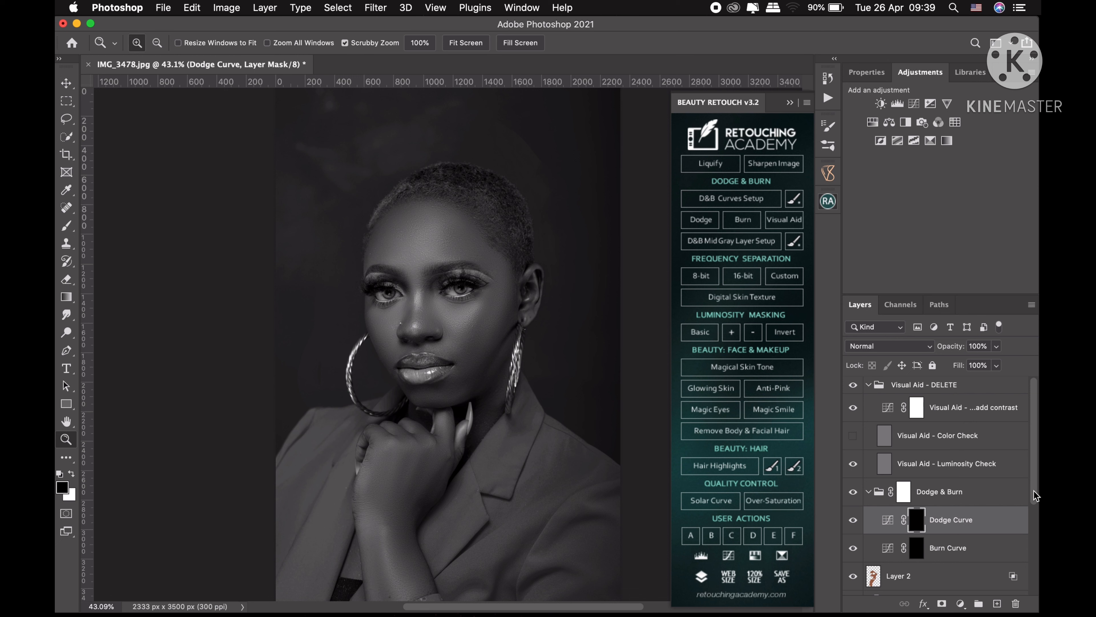
{"action": "left_click_drag", "start_coordinate": [1036, 496], "coordinate": [1035, 513]}
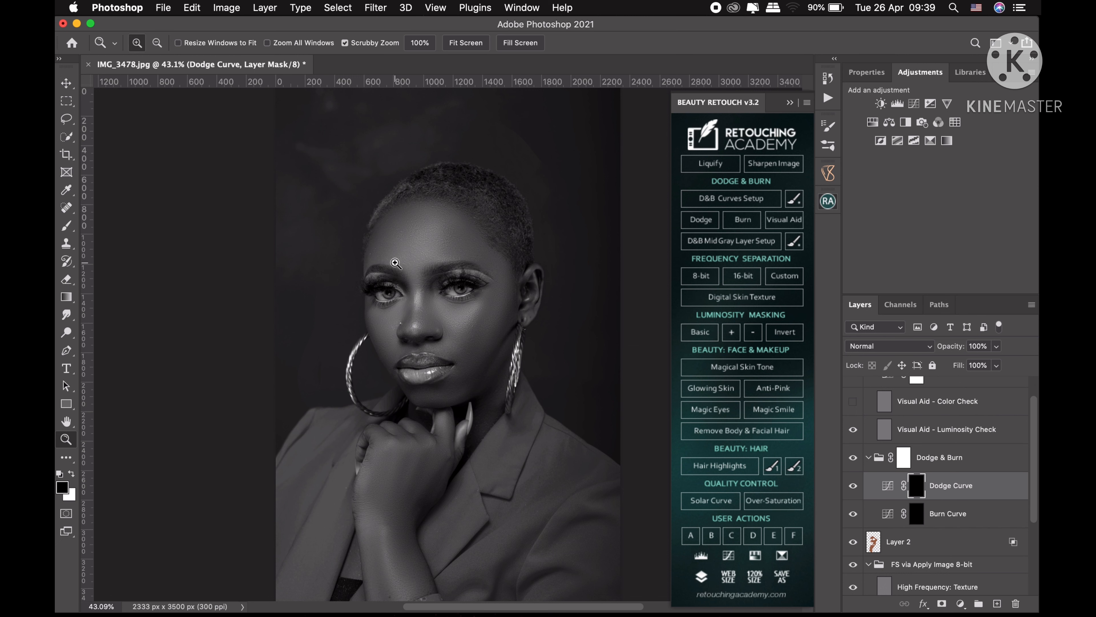
Step: Prepare the Brush Tool for dodging the face with a smaller tip and white as the foreground colour
{"action": "left_click_drag", "start_coordinate": [445, 277], "coordinate": [468, 265]}
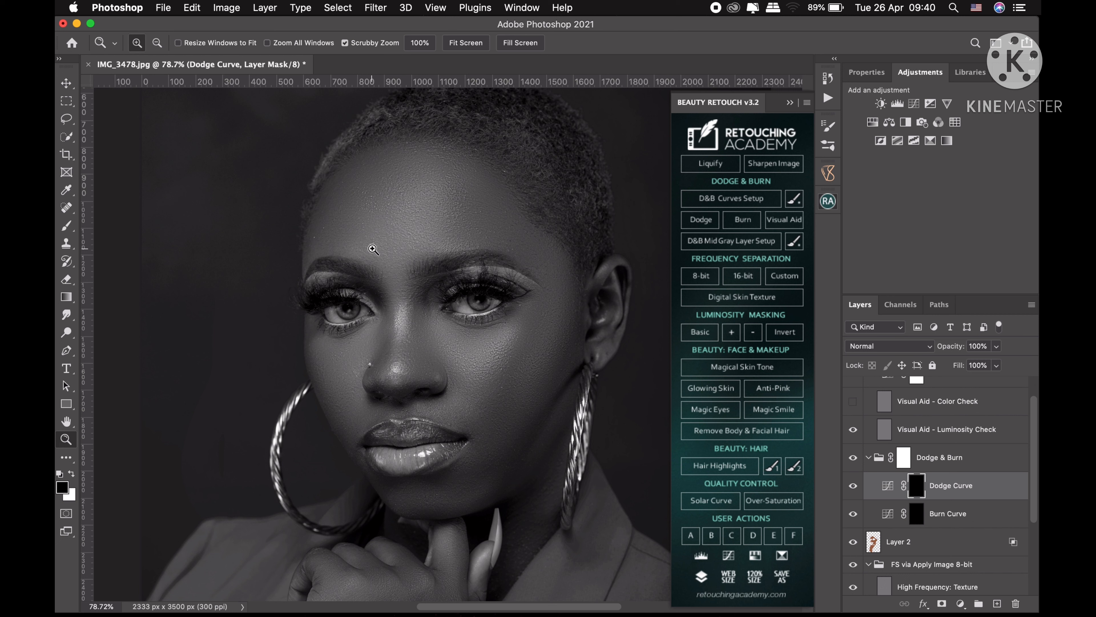
{"action": "key", "text": "b"}
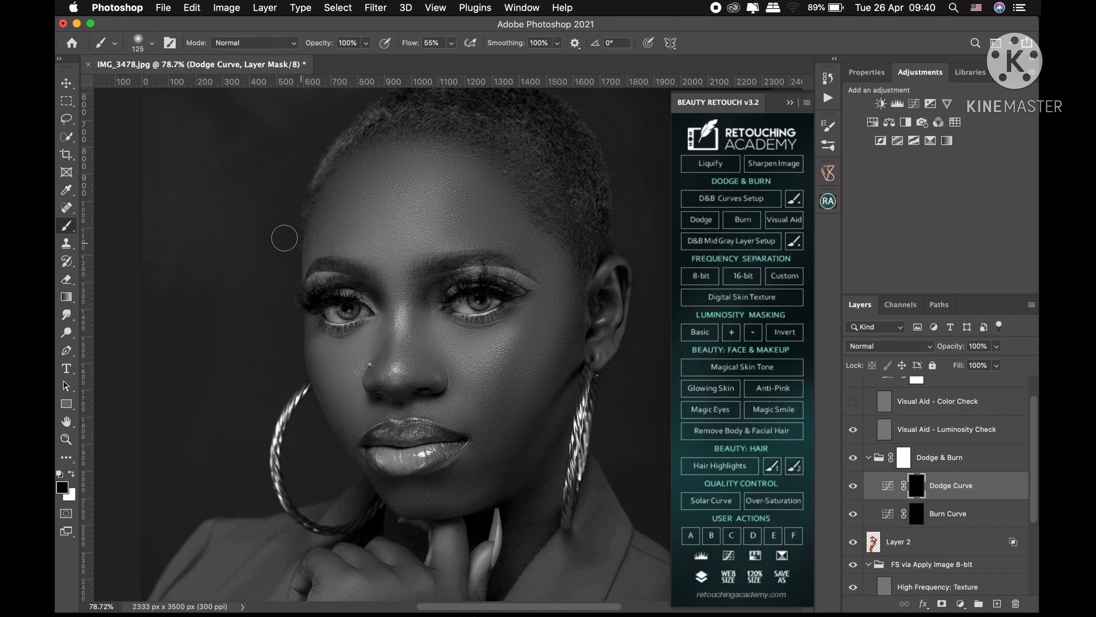
{"action": "right_click", "coordinate": [74, 231]}
{"action": "left_click", "coordinate": [148, 227]}
{"action": "key", "text": "bracketleft"}
{"action": "key", "text": "bracketleft"}
{"action": "key", "text": "bracketleft"}
{"action": "key", "text": "bracketleft"}
{"action": "key", "text": "bracketleft"}
{"action": "key", "text": "x"}
Step: Dodge the bridge of the nose on the Dodge Curve mask with a 45 px white brush, undoing the first two attempts
{"action": "left_click_drag", "start_coordinate": [393, 339], "coordinate": [393, 380]}
{"action": "key", "text": "super+z"}
{"action": "key", "text": "bracketleft"}
{"action": "key", "text": "bracketleft"}
{"action": "left_click_drag", "start_coordinate": [399, 306], "coordinate": [388, 373]}
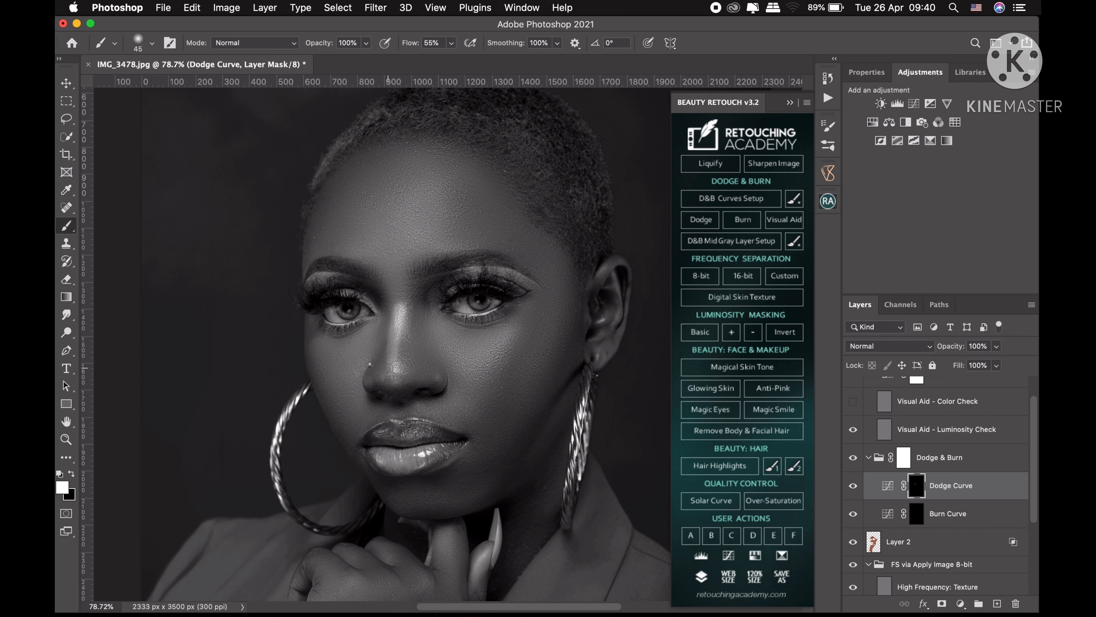
{"action": "key", "text": "super+z"}
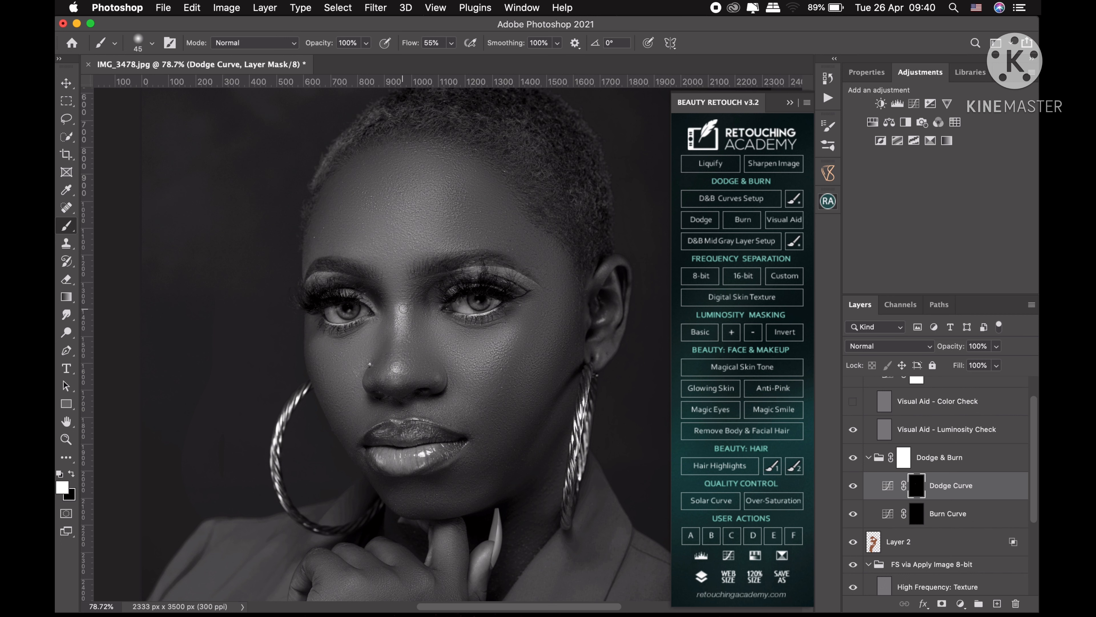
{"action": "mouse_move", "coordinate": [403, 308]}
{"action": "left_mouse_down"}
{"action": "mouse_move", "coordinate": [390, 365]}
{"action": "mouse_move", "coordinate": [398, 395]}
{"action": "left_mouse_up"}
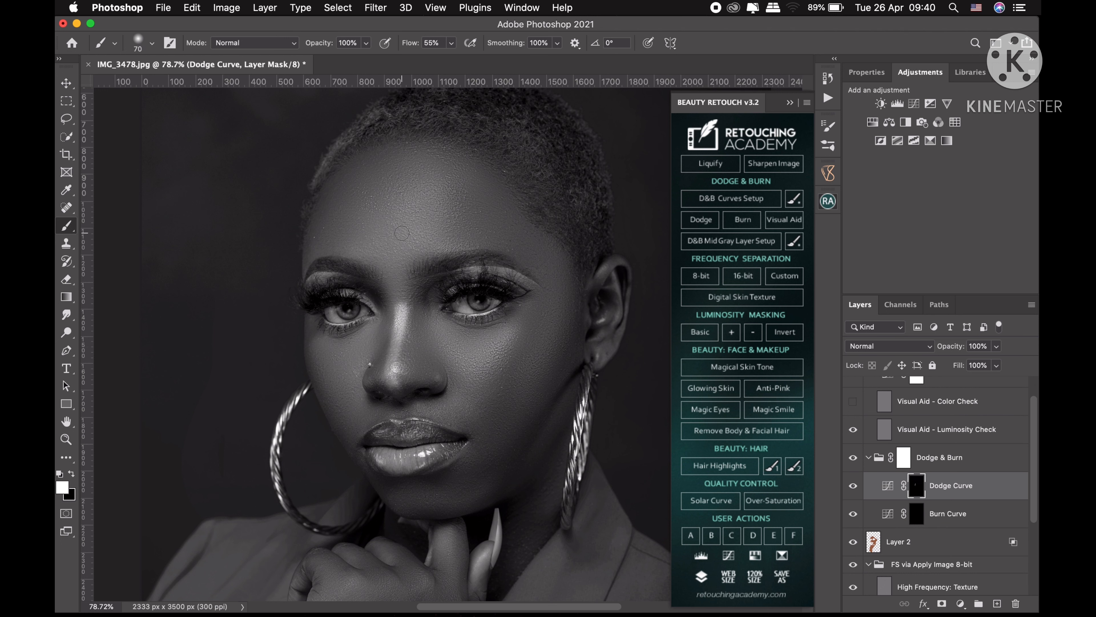
Step: Dodge the centre of the forehead down to between the eyebrows with an 80 px white brush
{"action": "key", "text": "bracketright"}
{"action": "key", "text": "bracketright"}
{"action": "key", "text": "bracketright"}
{"action": "key", "text": "bracketright"}
{"action": "key", "text": "bracketright"}
{"action": "key", "text": "bracketright"}
{"action": "key", "text": "bracketleft"}
{"action": "key", "text": "bracketleft"}
{"action": "key", "text": "bracketleft"}
{"action": "mouse_move", "coordinate": [376, 195]}
{"action": "left_mouse_down"}
{"action": "mouse_move", "coordinate": [417, 198]}
{"action": "mouse_move", "coordinate": [440, 175]}
{"action": "mouse_move", "coordinate": [414, 196]}
{"action": "mouse_move", "coordinate": [398, 263]}
{"action": "left_mouse_up"}
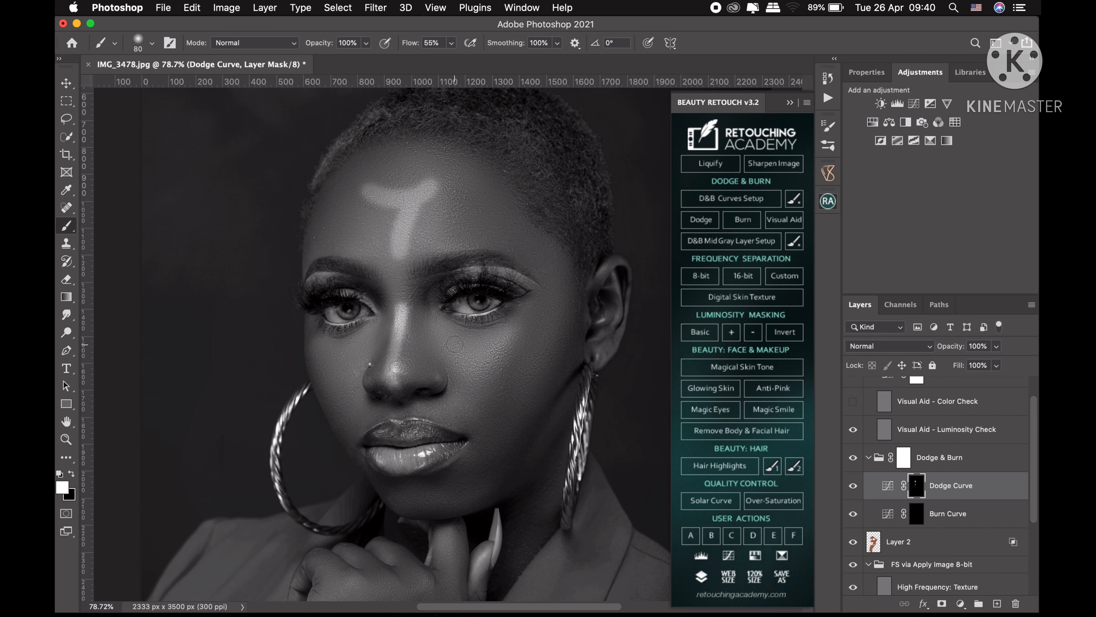
Step: Dodge both cheeks below the eyes, using a 60 px brush on the far cheek, then enlarge the brush to 80 px
{"action": "mouse_move", "coordinate": [455, 344]}
{"action": "left_mouse_down"}
{"action": "mouse_move", "coordinate": [482, 367]}
{"action": "mouse_move", "coordinate": [524, 327]}
{"action": "mouse_move", "coordinate": [485, 365]}
{"action": "mouse_move", "coordinate": [495, 365]}
{"action": "mouse_move", "coordinate": [470, 403]}
{"action": "left_mouse_up"}
{"action": "key", "text": "bracketleft"}
{"action": "key", "text": "bracketleft"}
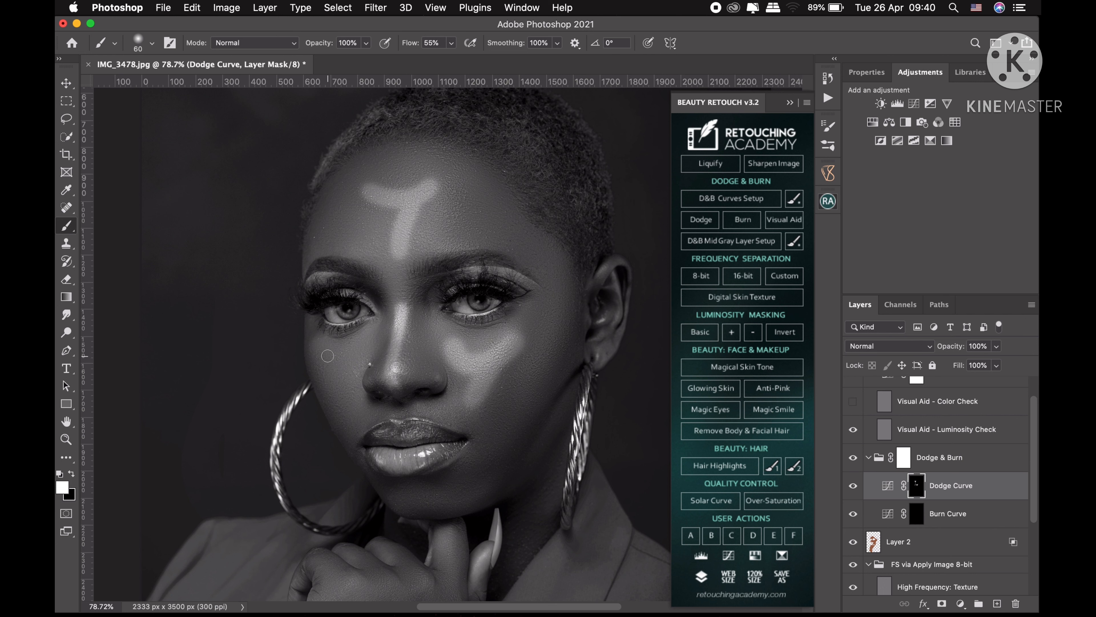
{"action": "mouse_move", "coordinate": [327, 356]}
{"action": "left_mouse_down"}
{"action": "mouse_move", "coordinate": [356, 362]}
{"action": "mouse_move", "coordinate": [370, 338]}
{"action": "mouse_move", "coordinate": [344, 369]}
{"action": "mouse_move", "coordinate": [354, 407]}
{"action": "left_mouse_up"}
{"action": "key", "text": "bracketright"}
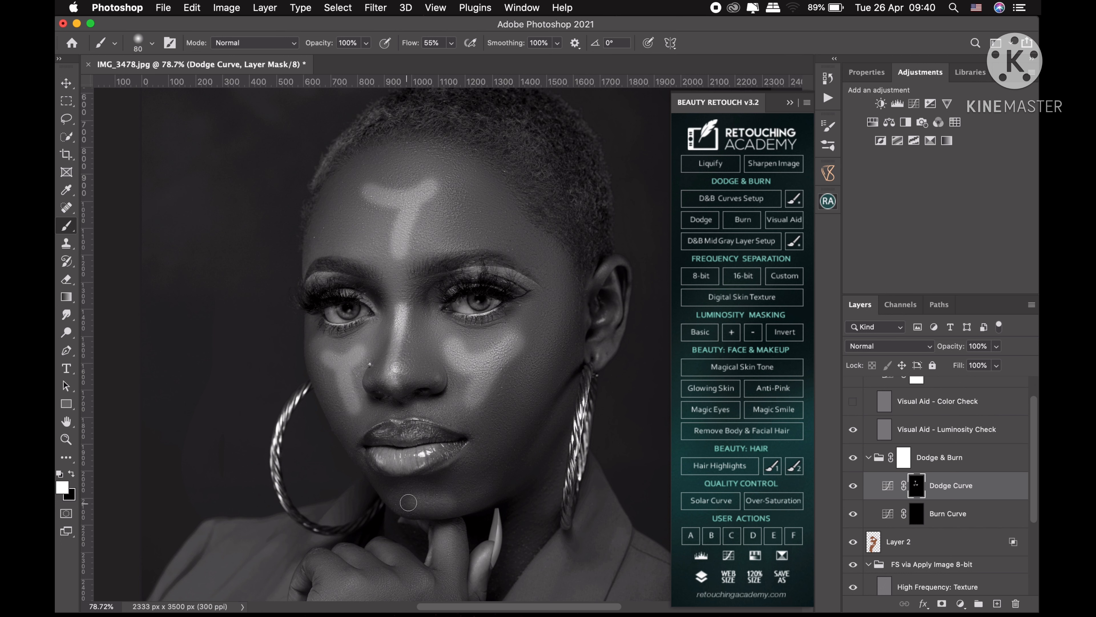
Step: Select the Burn Curve mask and paint white along the hollows of both cheeks, using a smaller brush on the far cheek
{"action": "left_click_drag", "start_coordinate": [916, 487], "coordinate": [919, 514]}
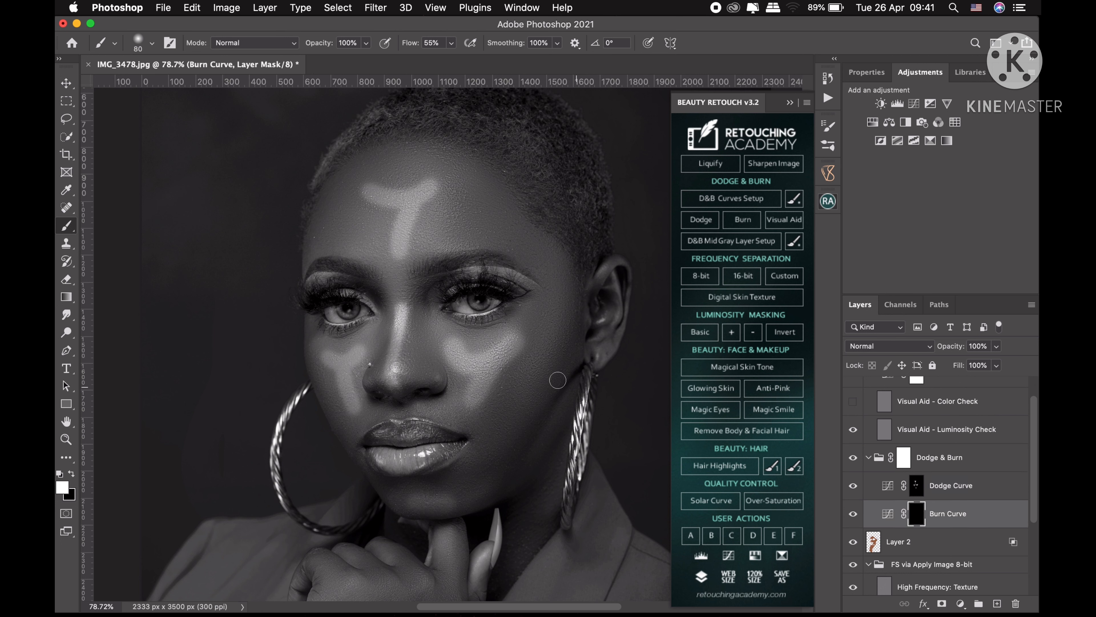
{"action": "key", "text": "bracketright"}
{"action": "left_click_drag", "start_coordinate": [551, 335], "coordinate": [496, 422]}
{"action": "key", "text": "bracketleft"}
{"action": "key", "text": "bracketleft"}
{"action": "key", "text": "bracketleft"}
{"action": "key", "text": "bracketleft"}
{"action": "key", "text": "bracketleft"}
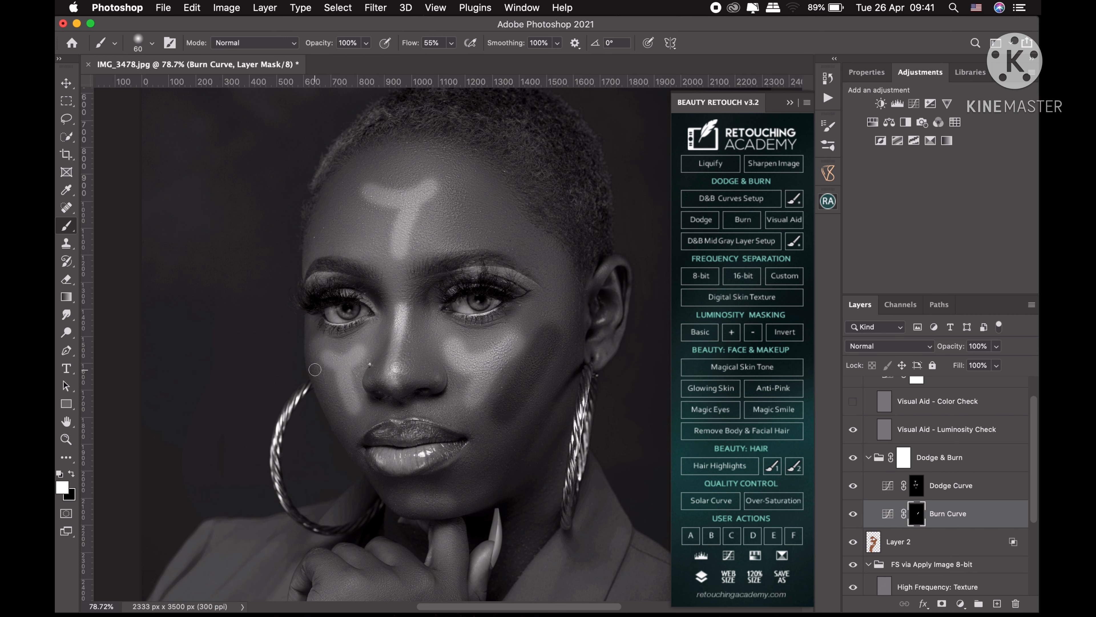
{"action": "left_click_drag", "start_coordinate": [312, 365], "coordinate": [344, 428]}
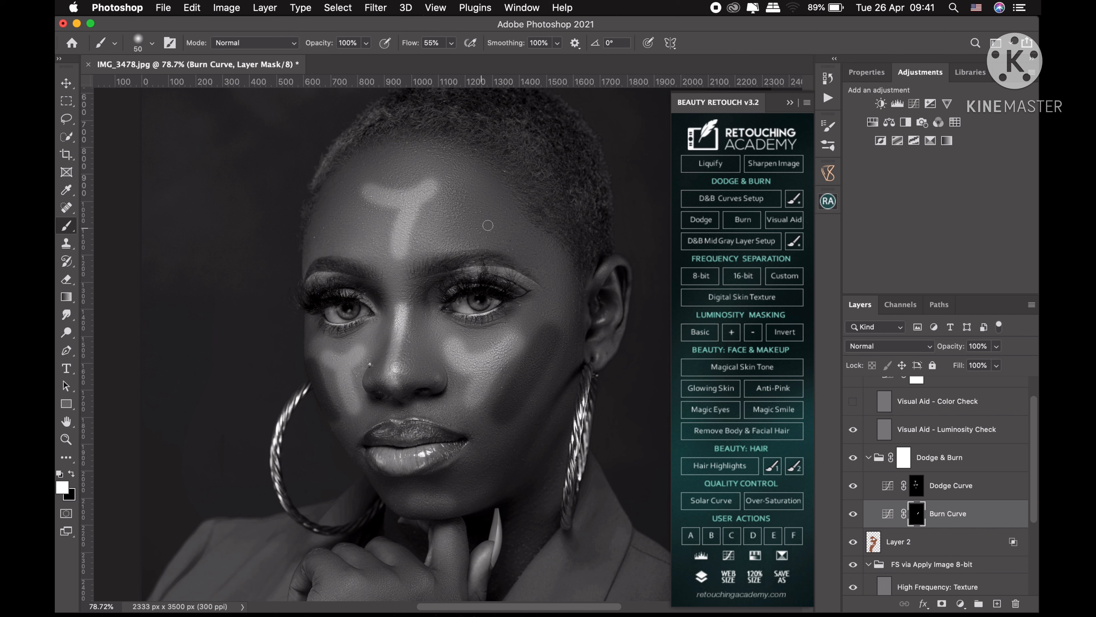
Step: Burn the forehead along the hairline on the ear side by painting white on the Burn Curve mask
{"action": "key", "text": "bracketright"}
{"action": "key", "text": "bracketright"}
{"action": "key", "text": "bracketright"}
{"action": "left_click_drag", "start_coordinate": [467, 163], "coordinate": [523, 223]}
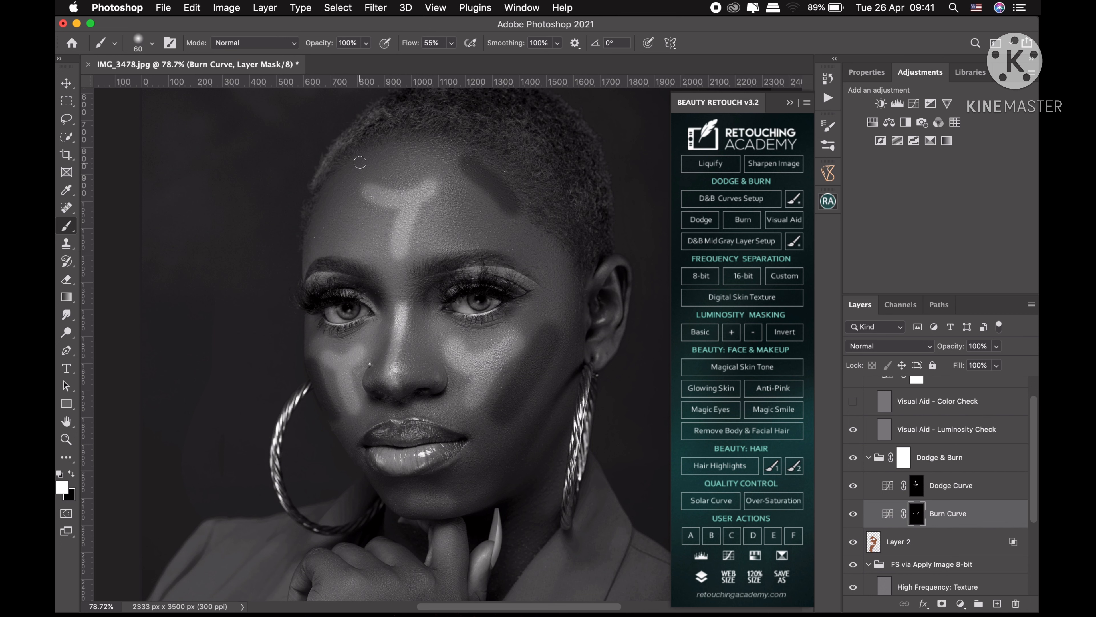
Step: Burn the far side of the forehead along the hairline by painting white on the Burn Curve mask with a 60 px brush
{"action": "key", "text": "bracketleft"}
{"action": "key", "text": "bracketleft"}
{"action": "left_click_drag", "start_coordinate": [356, 161], "coordinate": [321, 215]}
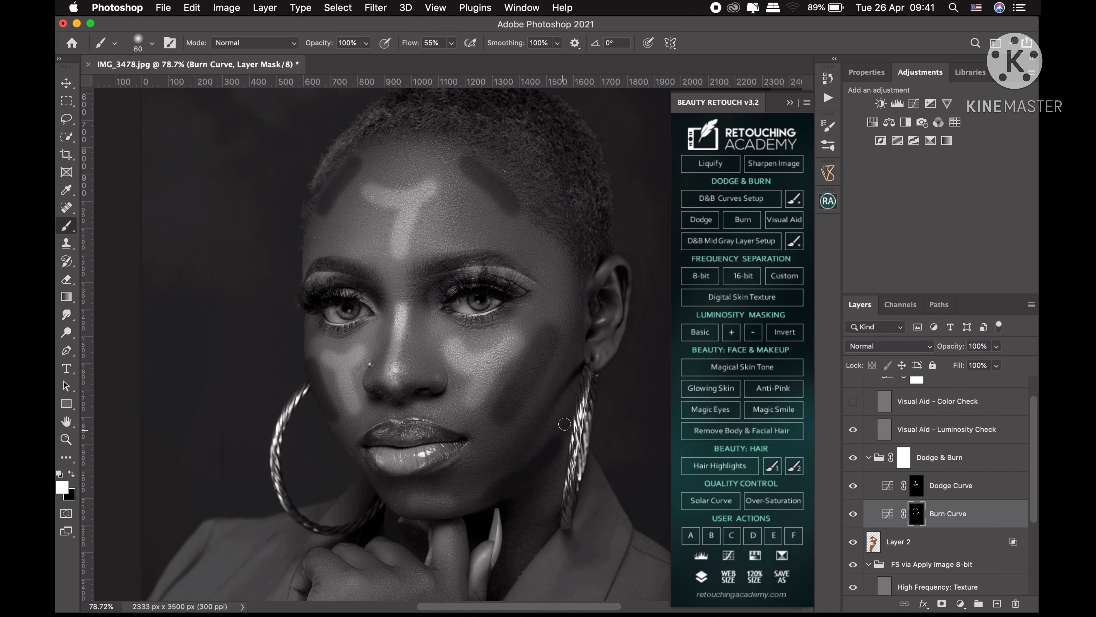
Step: Fit the whole portrait in the window and hide the Visual Aid - DELETE group to show the image in colour
{"action": "key", "text": "z"}
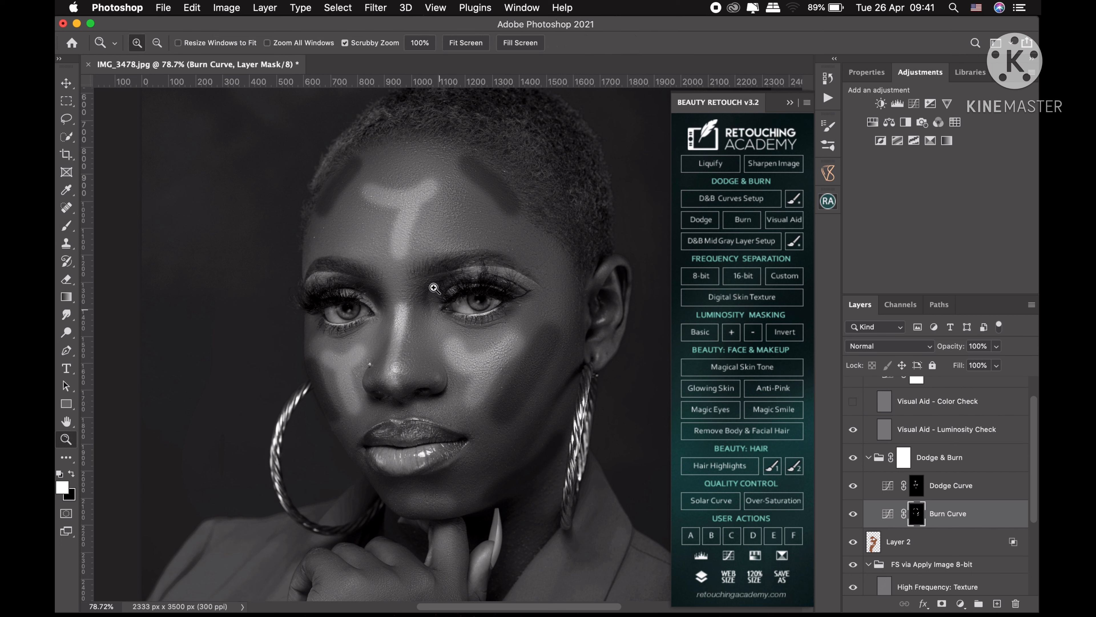
{"action": "left_click", "coordinate": [466, 43]}
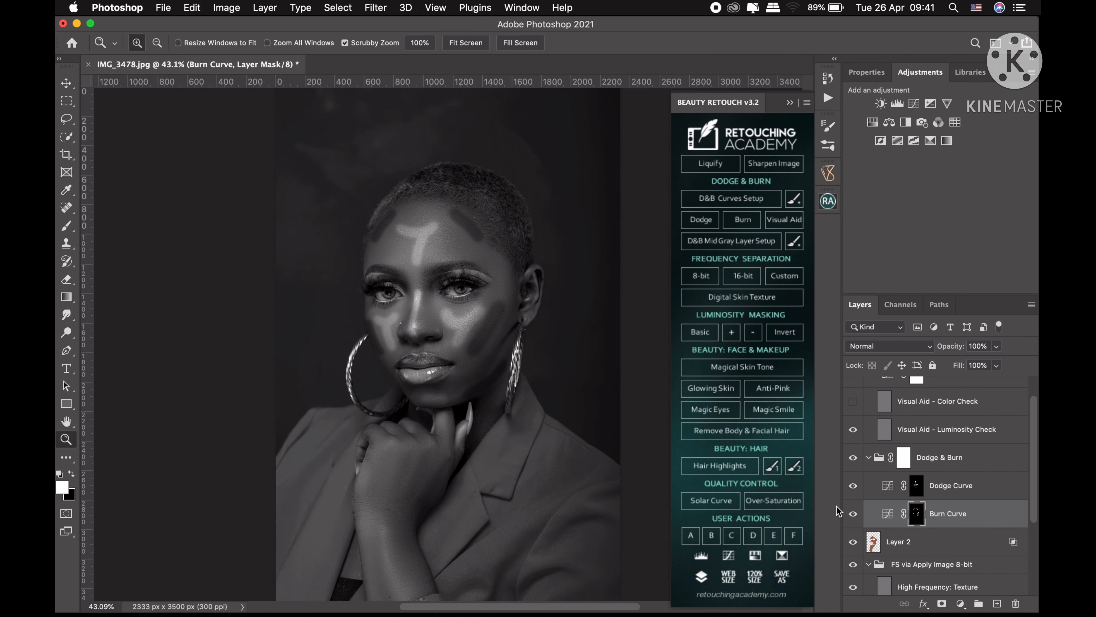
{"action": "scroll", "coordinate": [1033, 490], "scroll_direction": "up", "scroll_amount": 2}
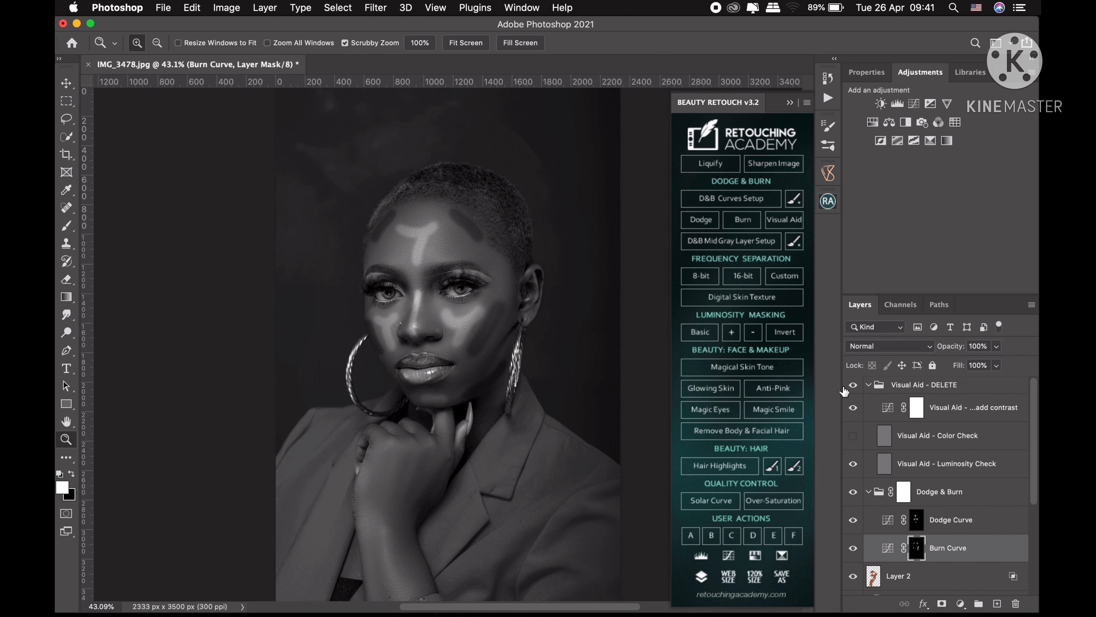
{"action": "left_click", "coordinate": [856, 390]}
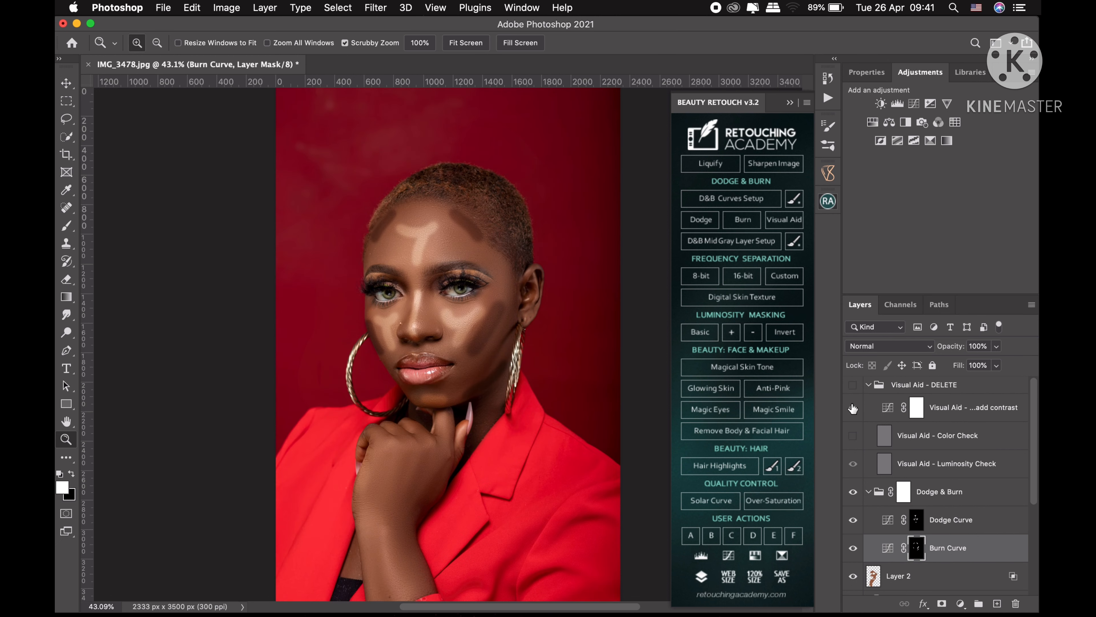
Step: Feather the Dodge Curve layer mask to about 101 px so the painted highlights blend into the skin
{"action": "left_click", "coordinate": [916, 525]}
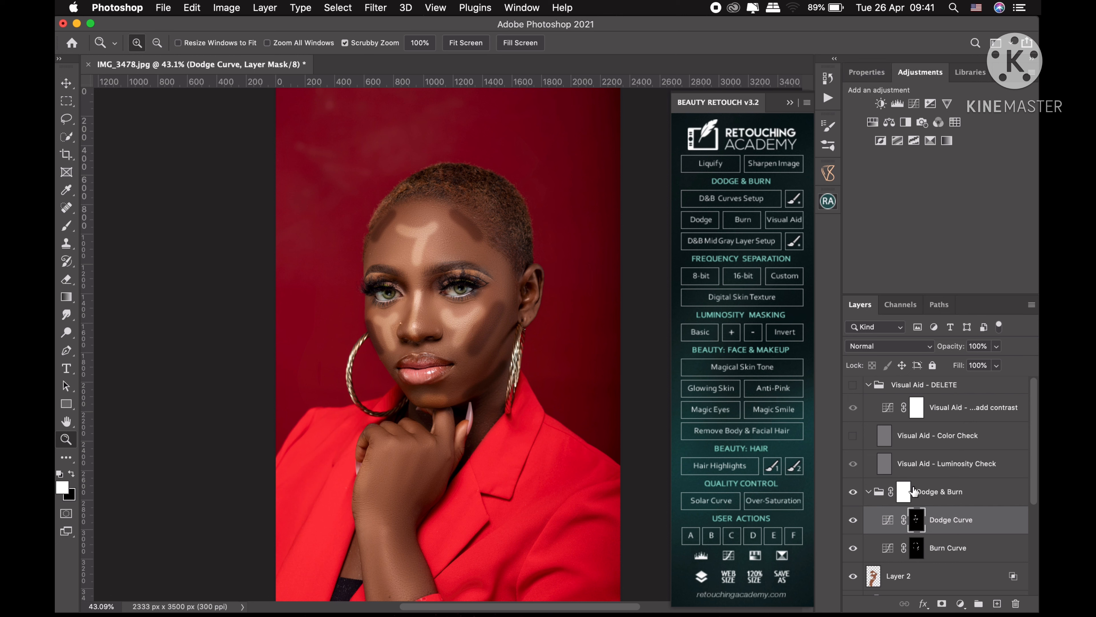
{"action": "left_click", "coordinate": [868, 78]}
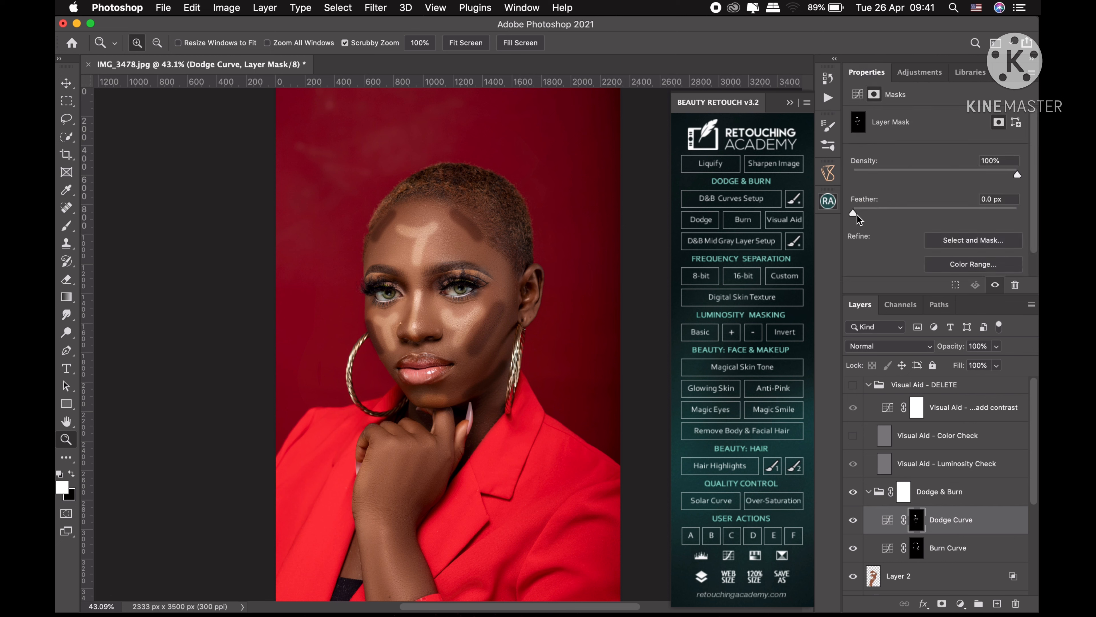
{"action": "left_click_drag", "start_coordinate": [862, 211], "coordinate": [958, 211]}
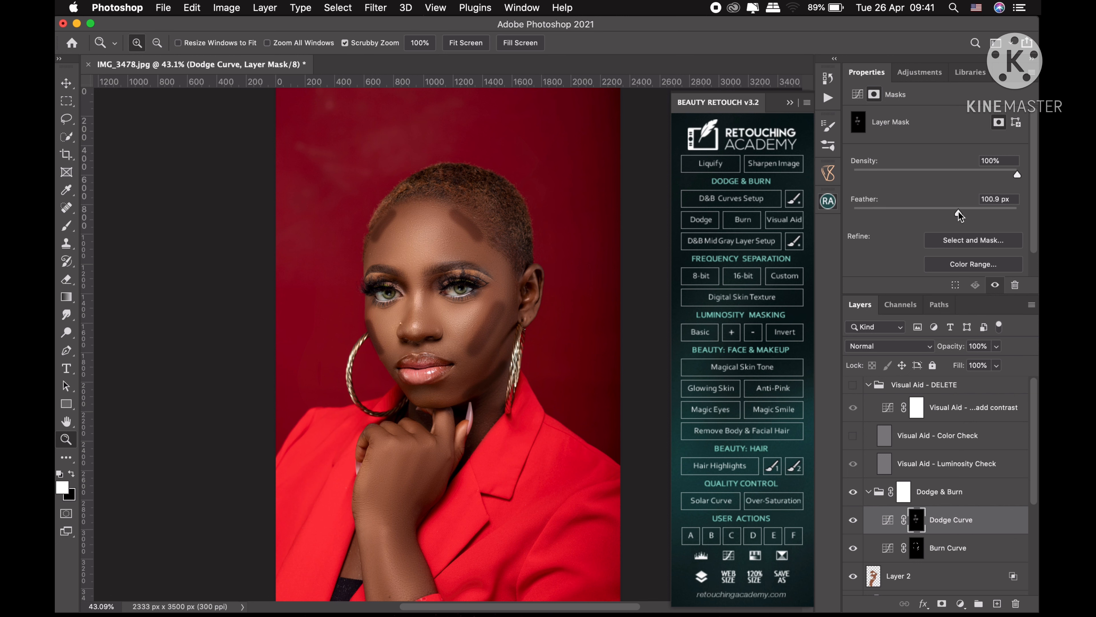
Step: Feather the Burn Curve mask until the painted shadows blend smoothly, and compare the face with and without the Dodge Curve
{"action": "left_click", "coordinate": [916, 553]}
{"action": "left_click_drag", "start_coordinate": [939, 212], "coordinate": [941, 214]}
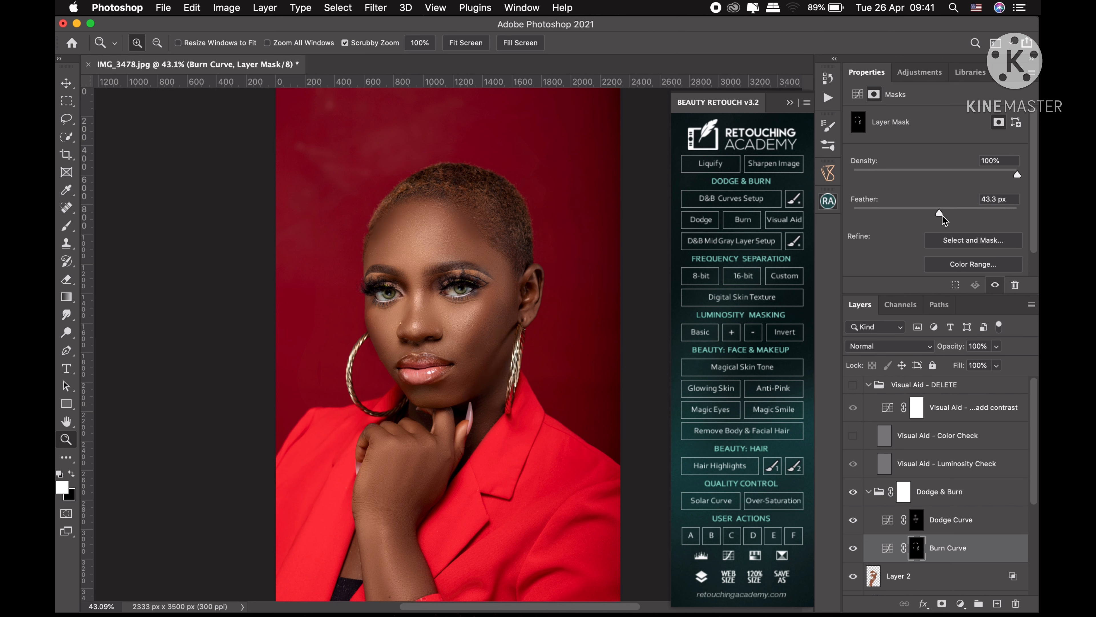
{"action": "left_click_drag", "start_coordinate": [941, 213], "coordinate": [947, 213]}
{"action": "left_click", "coordinate": [853, 520]}
{"action": "left_click", "coordinate": [851, 522]}
{"action": "left_click_drag", "start_coordinate": [447, 303], "coordinate": [451, 277]}
{"action": "left_click", "coordinate": [466, 42]}
Step: Add a Selective Color adjustment layer and place it above the Visual Aid - DELETE group, outside it
{"action": "left_click", "coordinate": [971, 385]}
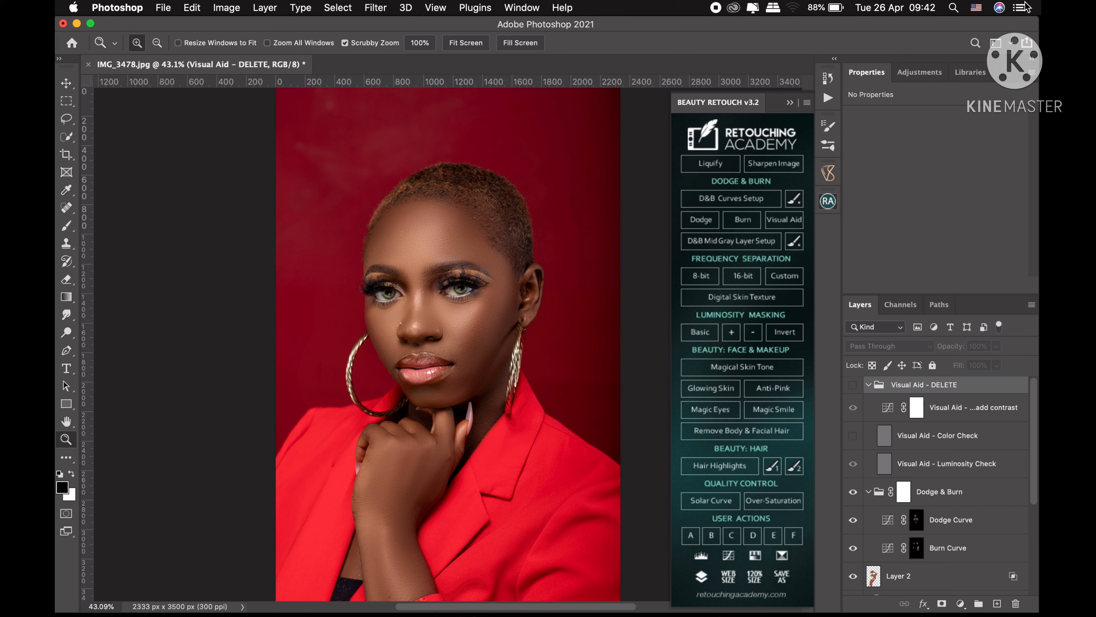
{"action": "left_click", "coordinate": [926, 77]}
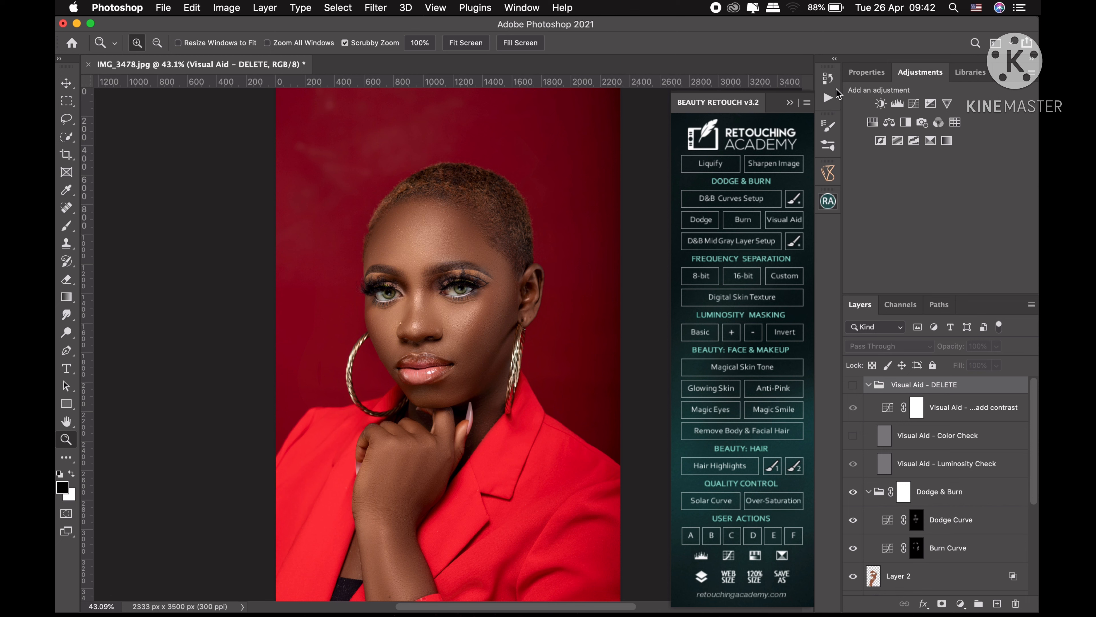
{"action": "left_click", "coordinate": [931, 141]}
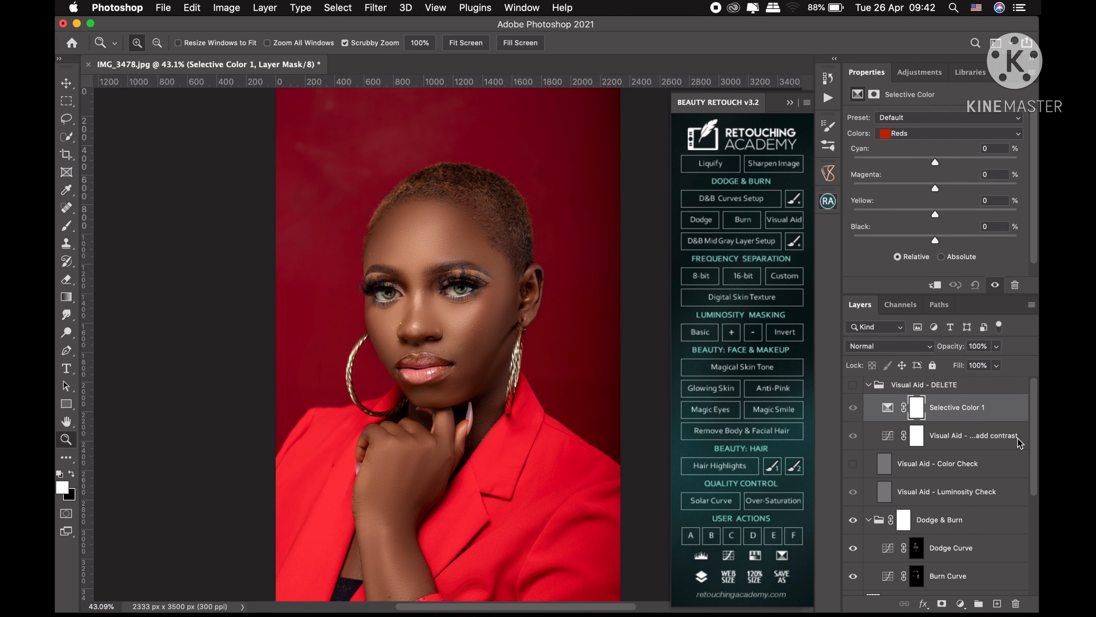
{"action": "left_click_drag", "start_coordinate": [1008, 413], "coordinate": [981, 381]}
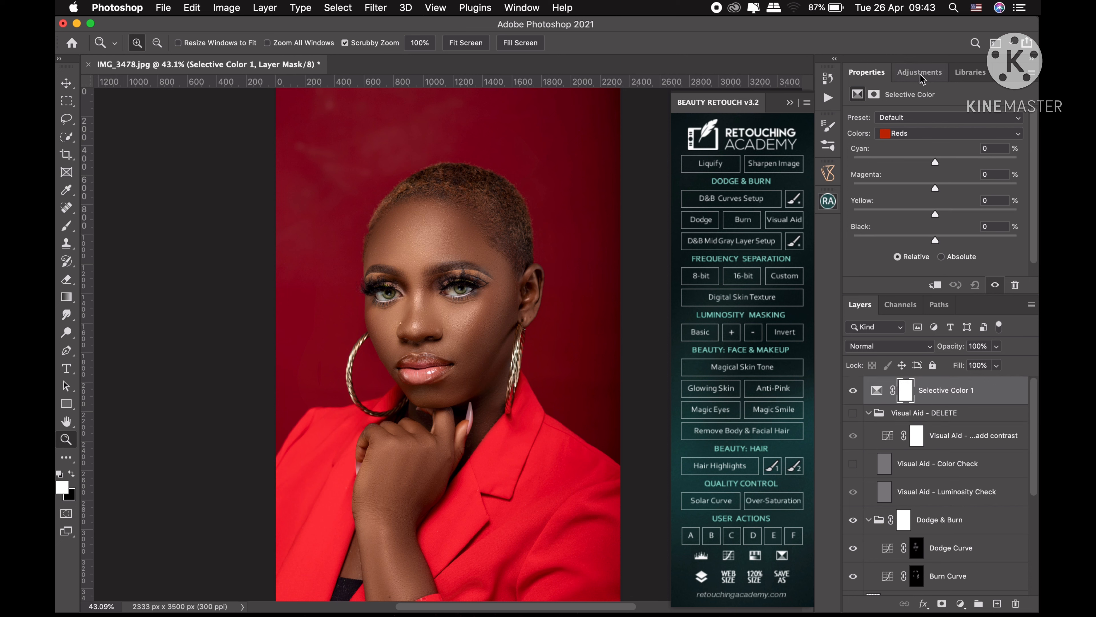
Step: In the Selective Color adjustment, set Black to +3% for the Blacks and +3% for the Neutrals
{"action": "left_click", "coordinate": [1020, 135]}
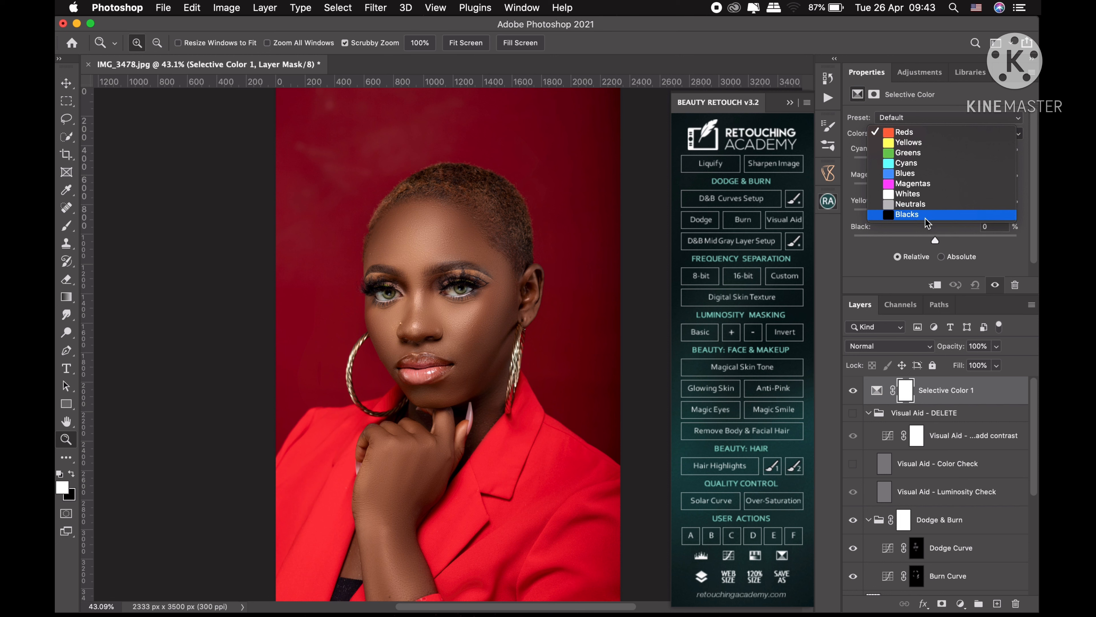
{"action": "left_click", "coordinate": [927, 215]}
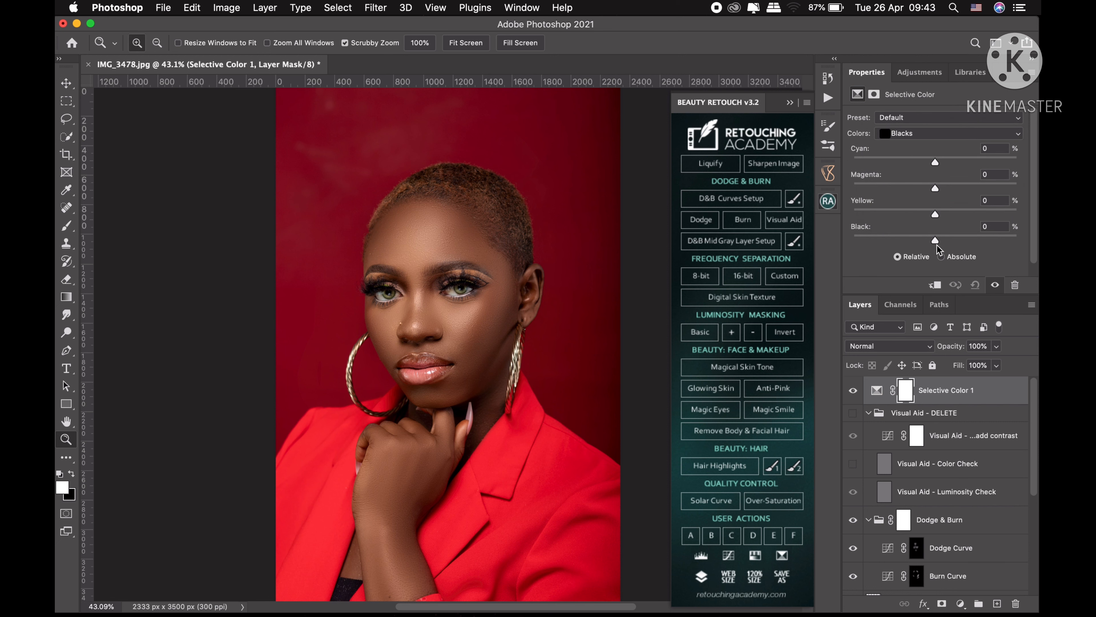
{"action": "left_click_drag", "start_coordinate": [935, 241], "coordinate": [938, 243]}
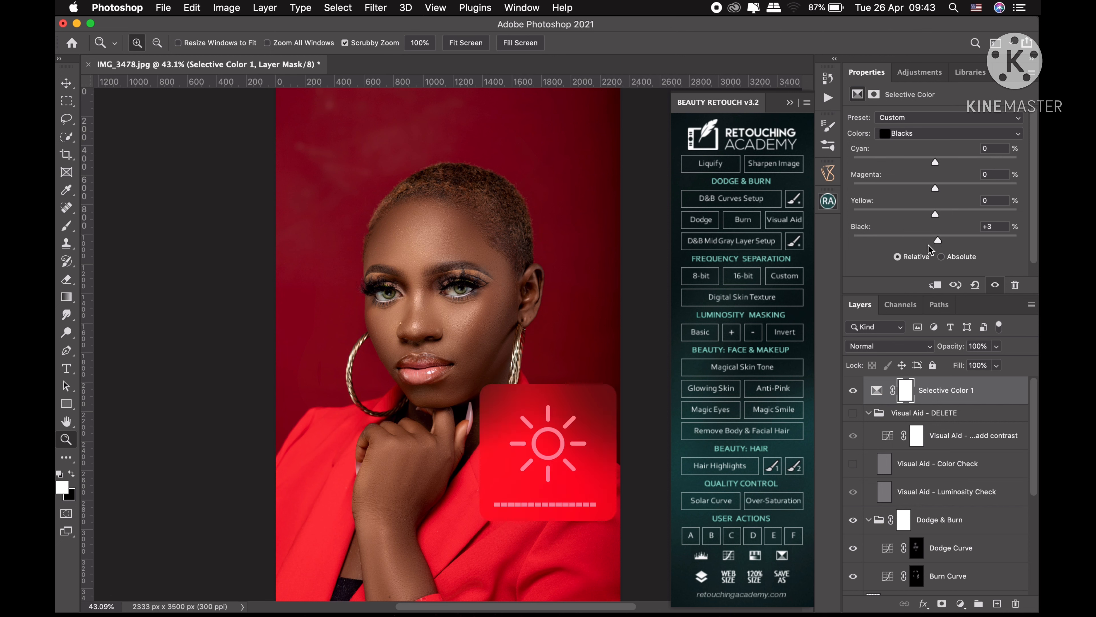
{"action": "key", "text": "XF86MonBrightnessUp"}
{"action": "left_click", "coordinate": [954, 133]}
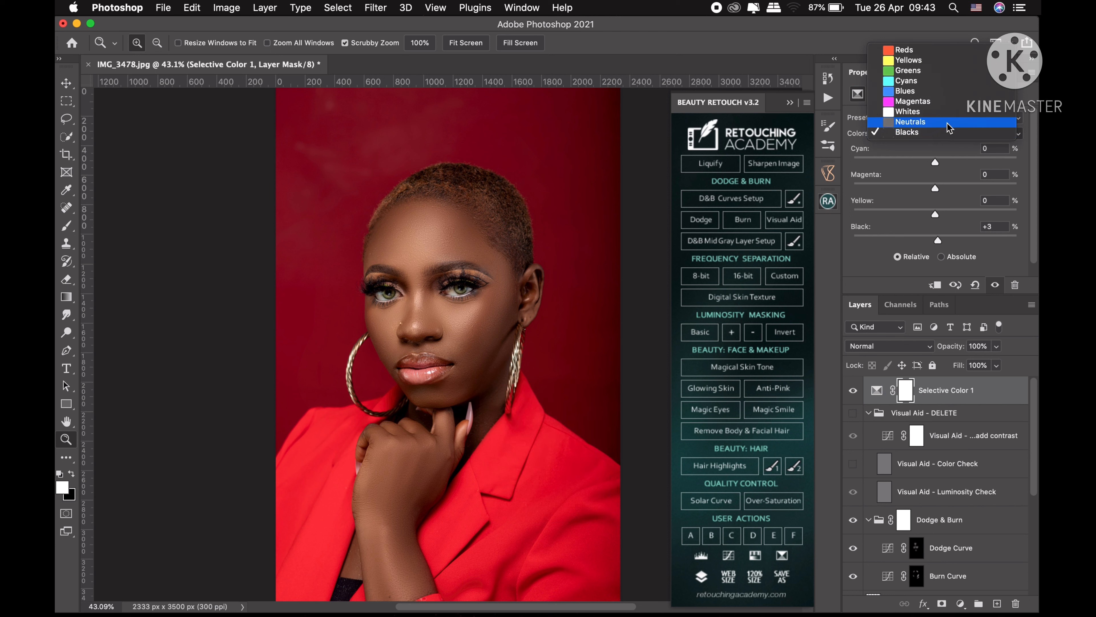
{"action": "left_click", "coordinate": [911, 126]}
{"action": "left_click_drag", "start_coordinate": [936, 241], "coordinate": [939, 241]}
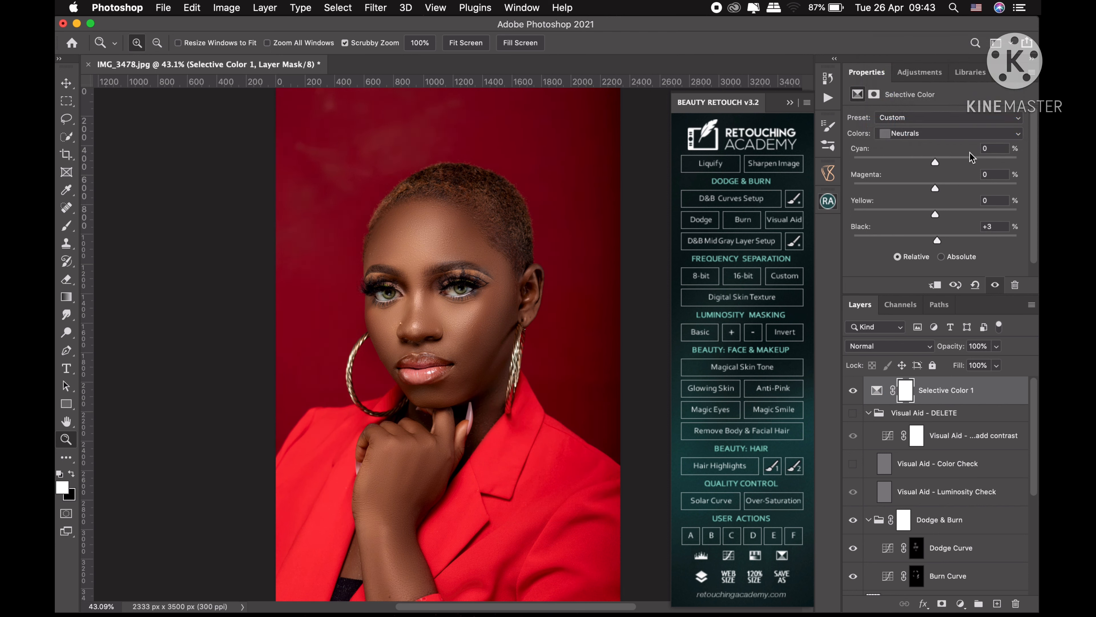
Step: Adjust the Yellows in Selective Color to Cyan -5%, Yellow +7% and Black +3%
{"action": "left_click", "coordinate": [959, 134]}
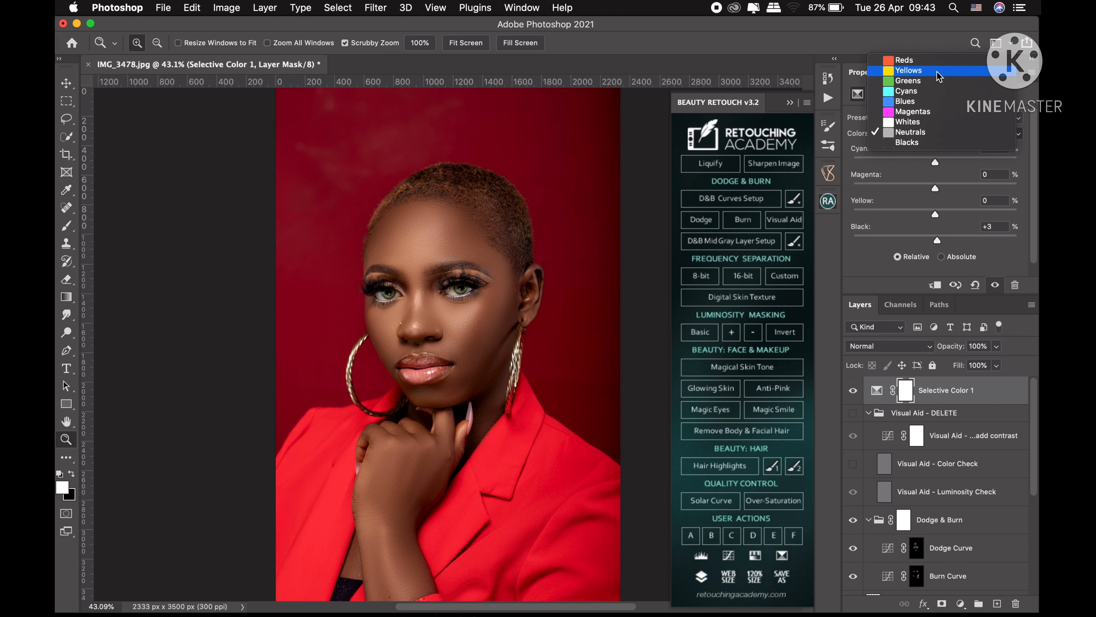
{"action": "left_click", "coordinate": [946, 72]}
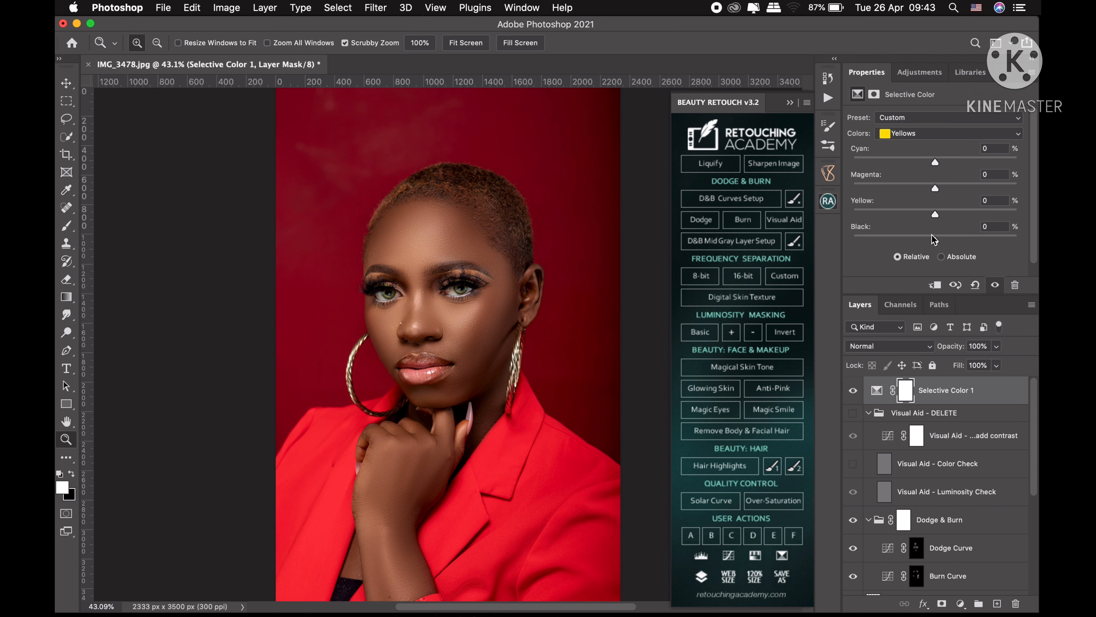
{"action": "left_click_drag", "start_coordinate": [937, 239], "coordinate": [944, 212]}
{"action": "left_click_drag", "start_coordinate": [936, 162], "coordinate": [930, 161]}
{"action": "mouse_move", "coordinate": [930, 161]}
{"action": "left_mouse_down"}
{"action": "mouse_move", "coordinate": [893, 153]}
{"action": "mouse_move", "coordinate": [967, 167]}
{"action": "mouse_move", "coordinate": [931, 161]}
{"action": "left_mouse_up"}
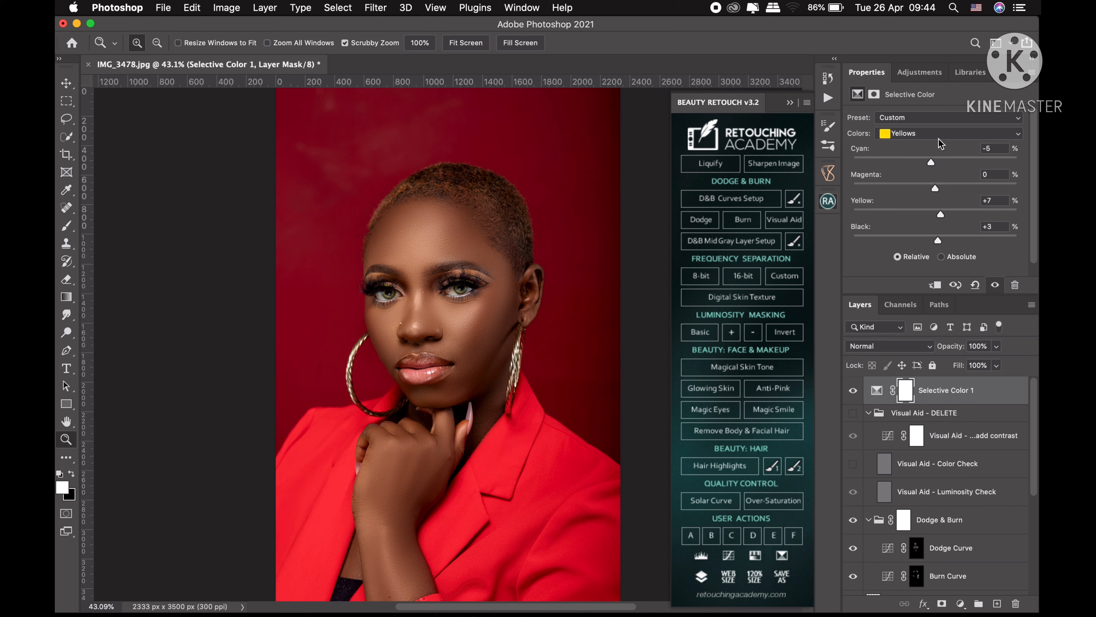
Step: Adjust the Reds to Cyan -6%, Yellow +8% and Black +1%, and compare the image with the Selective Color layer off and on
{"action": "left_click", "coordinate": [943, 133]}
{"action": "left_click", "coordinate": [940, 124]}
{"action": "left_click_drag", "start_coordinate": [938, 216], "coordinate": [943, 214]}
{"action": "left_click_drag", "start_coordinate": [937, 163], "coordinate": [934, 166]}
{"action": "left_click_drag", "start_coordinate": [944, 214], "coordinate": [941, 213]}
{"action": "left_click", "coordinate": [853, 391]}
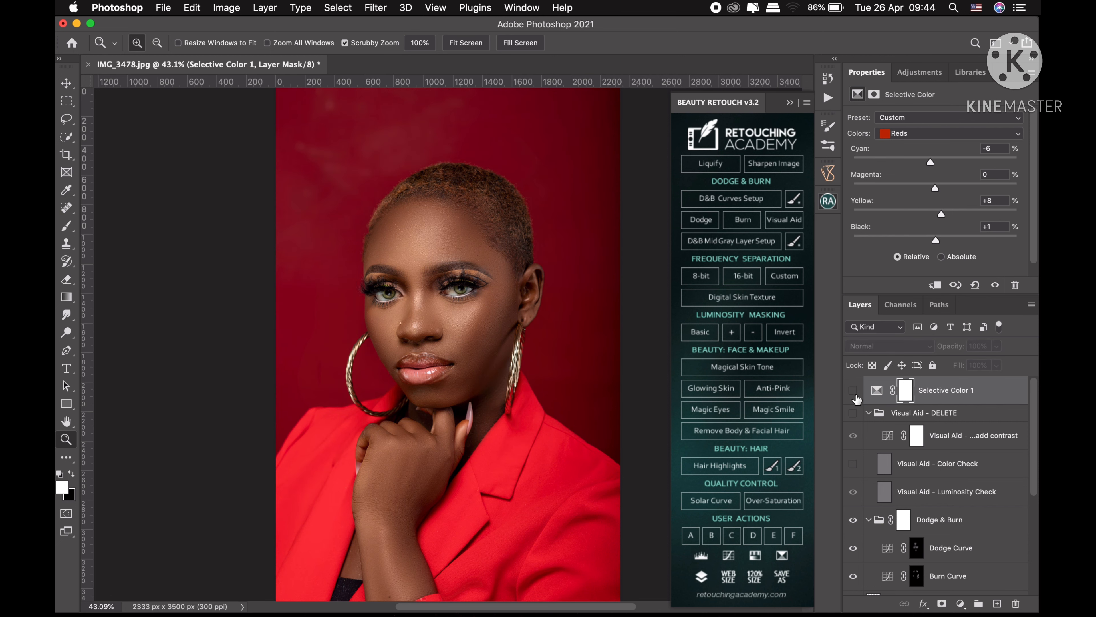
{"action": "left_click", "coordinate": [853, 391]}
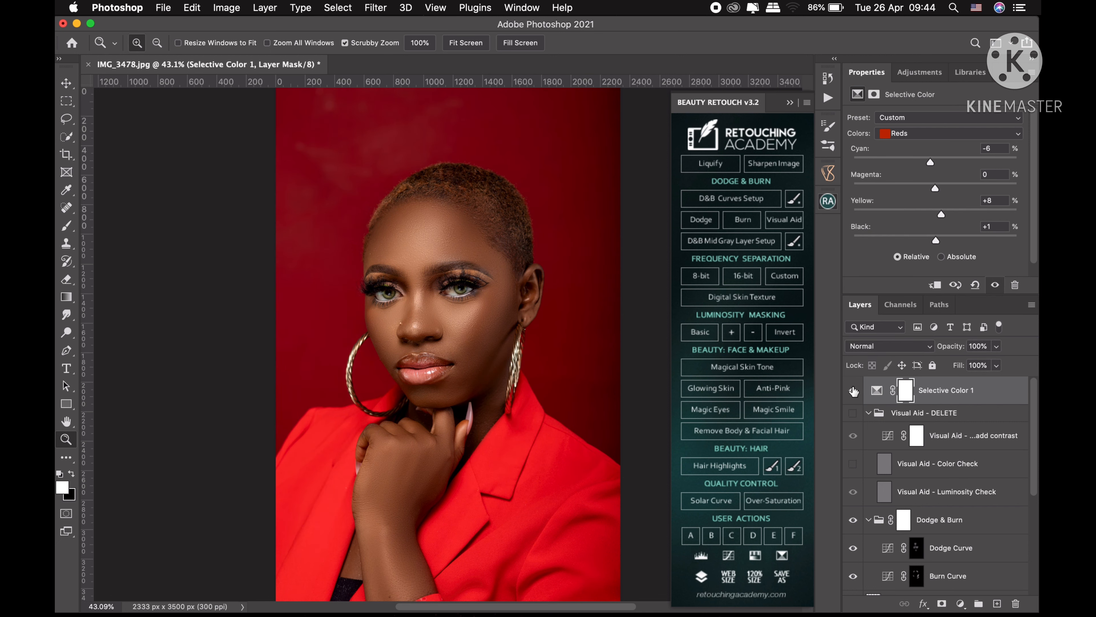
{"action": "left_click", "coordinate": [853, 392]}
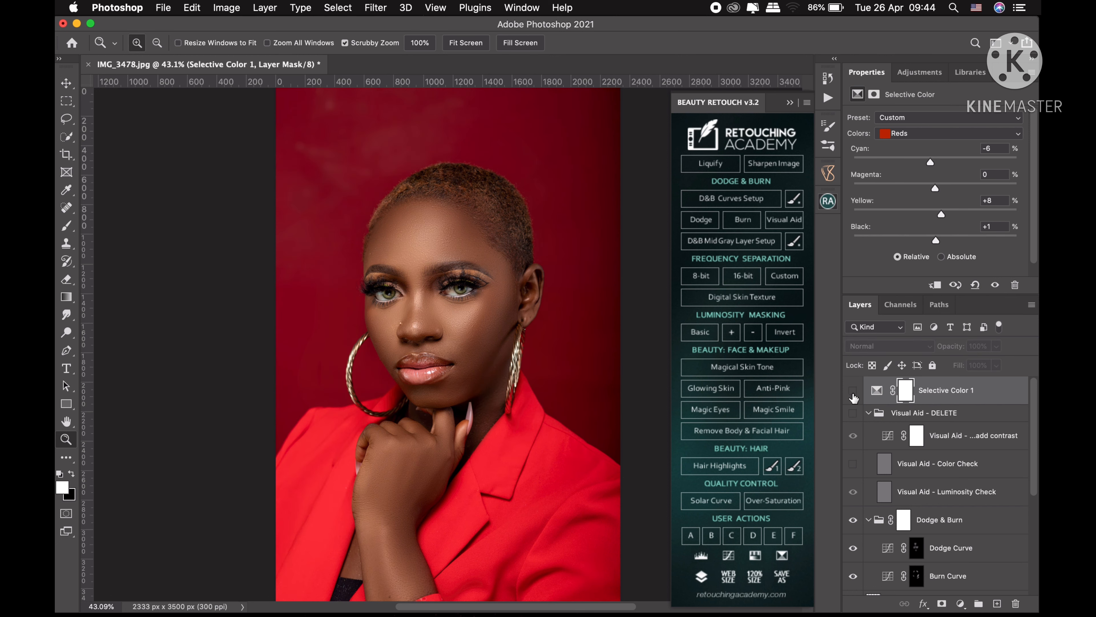
{"action": "left_click", "coordinate": [853, 391]}
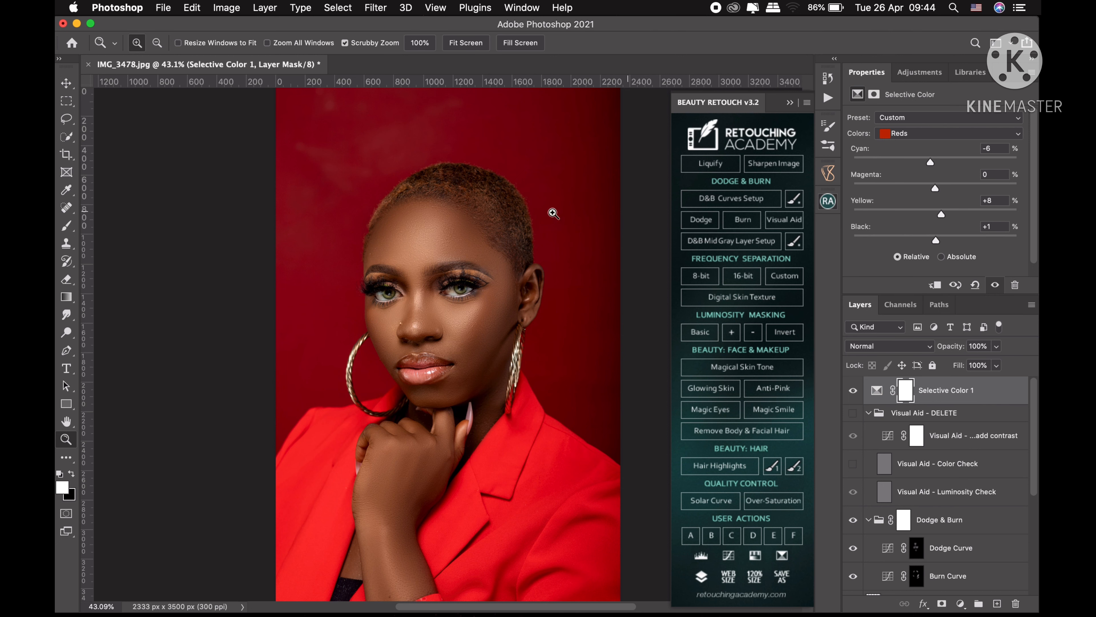
Step: Zoom in on the eyes and run the White eyes and teeth action to add its masked layer group
{"action": "left_click_drag", "start_coordinate": [432, 288], "coordinate": [574, 290]}
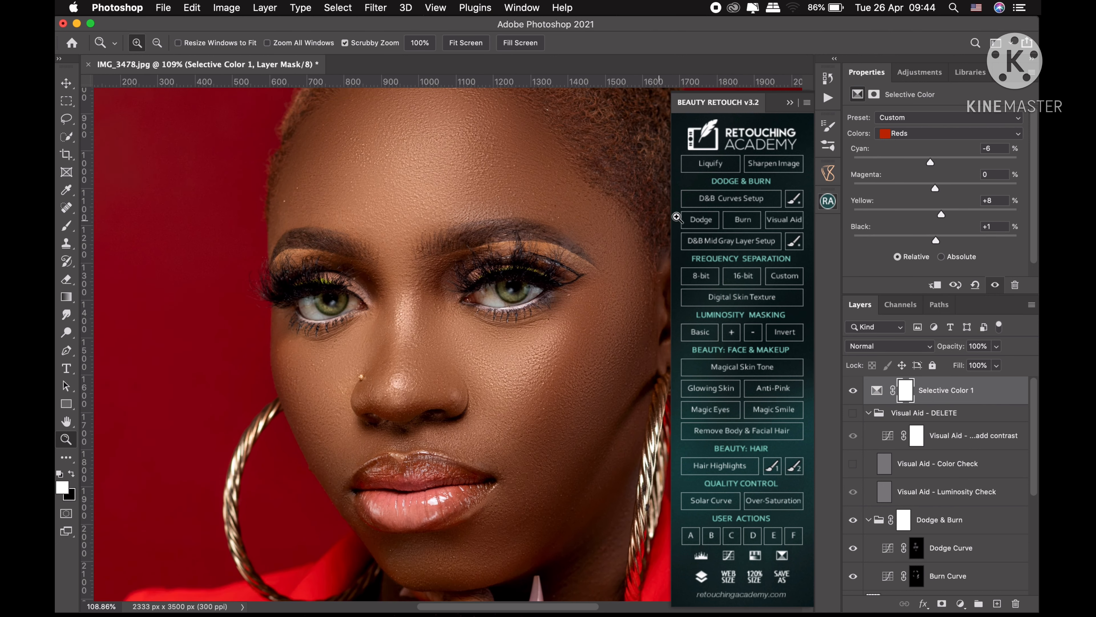
{"action": "left_click", "coordinate": [790, 103]}
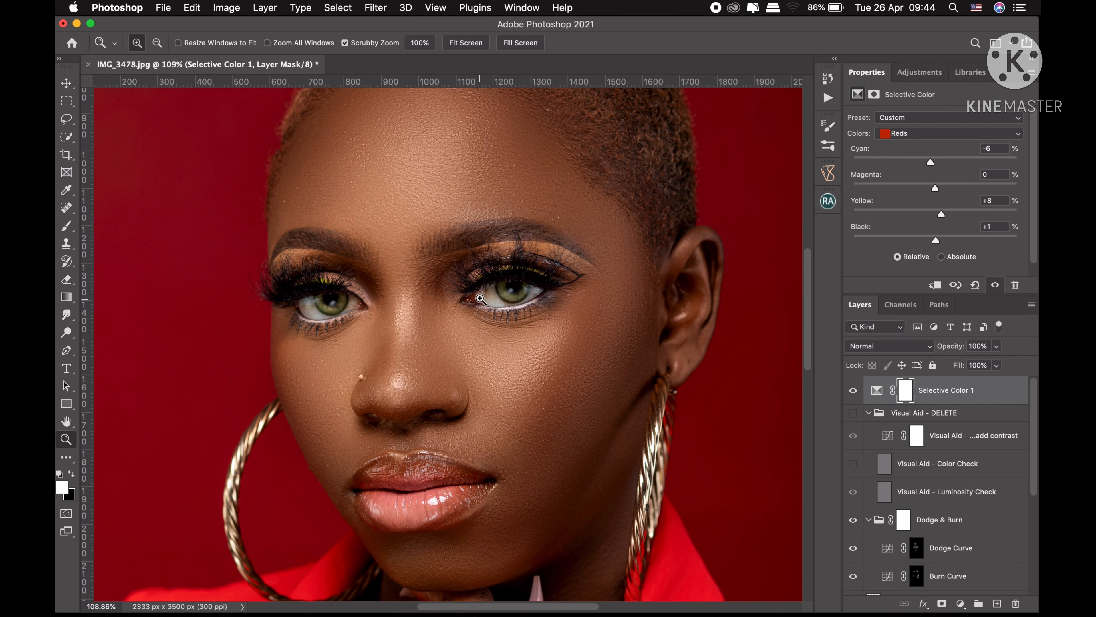
{"action": "left_click_drag", "start_coordinate": [496, 296], "coordinate": [512, 292]}
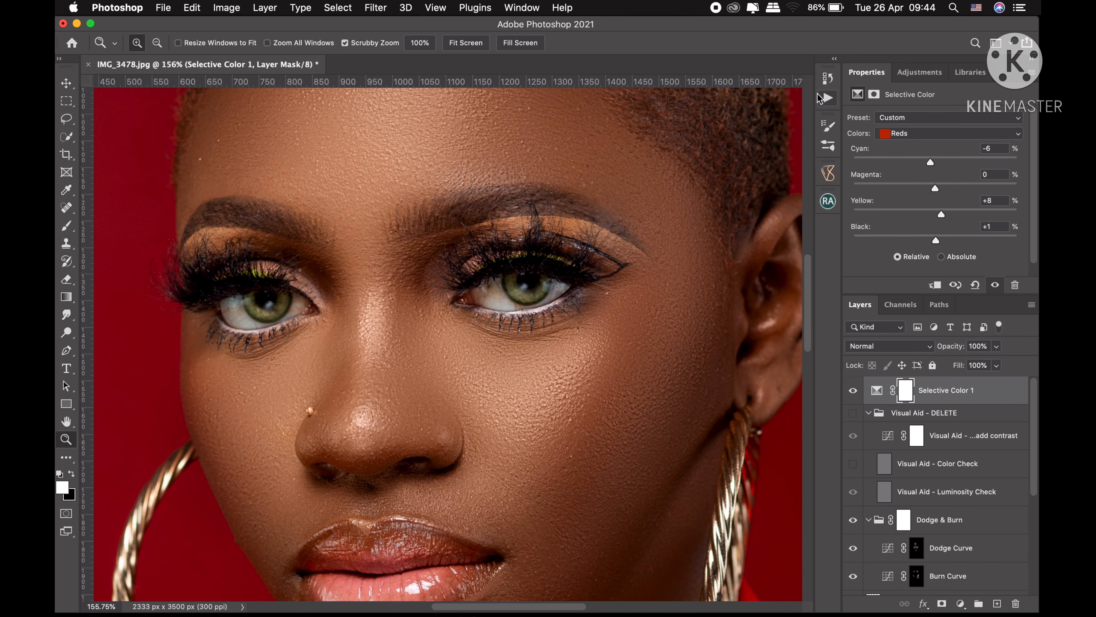
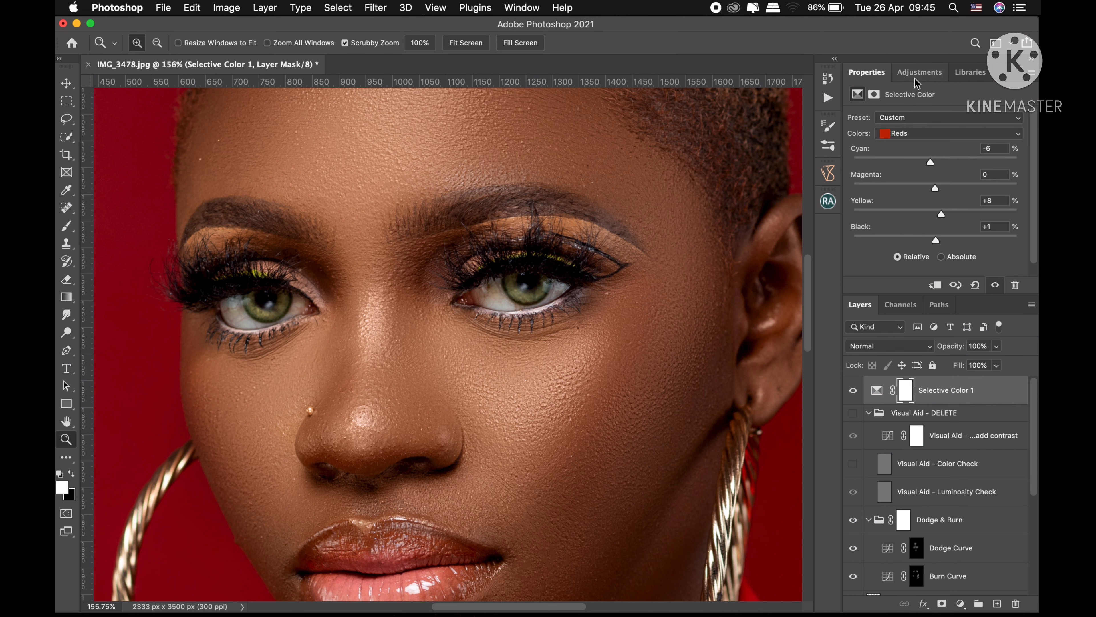
{"action": "left_click", "coordinate": [827, 98]}
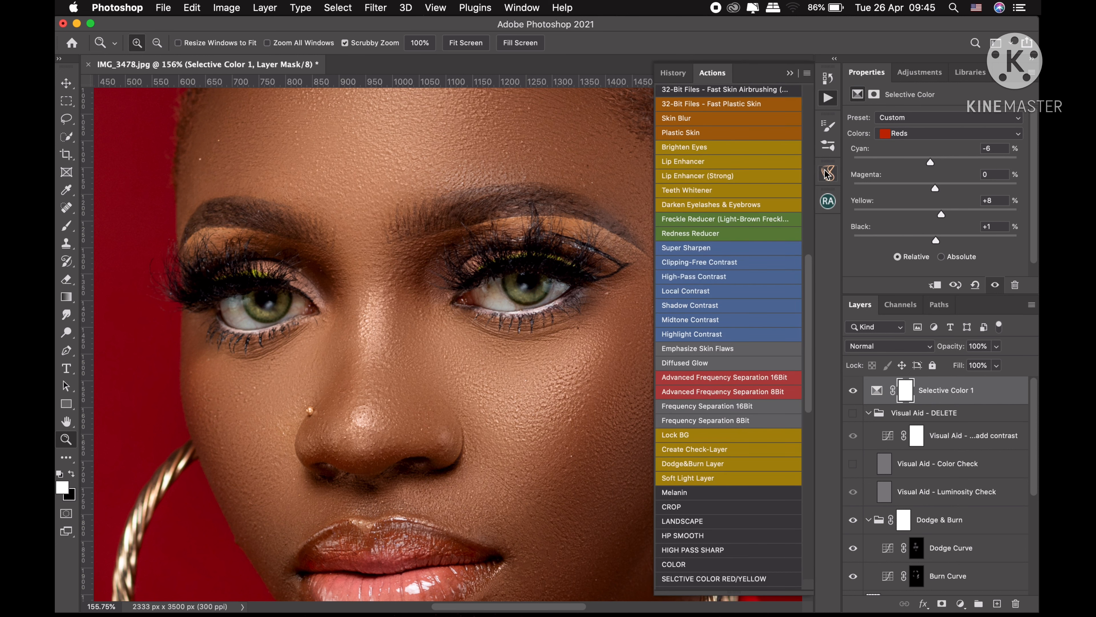
{"action": "scroll", "coordinate": [813, 294], "scroll_direction": "down", "scroll_amount": 2}
{"action": "scroll", "coordinate": [813, 295], "scroll_direction": "down", "scroll_amount": 10}
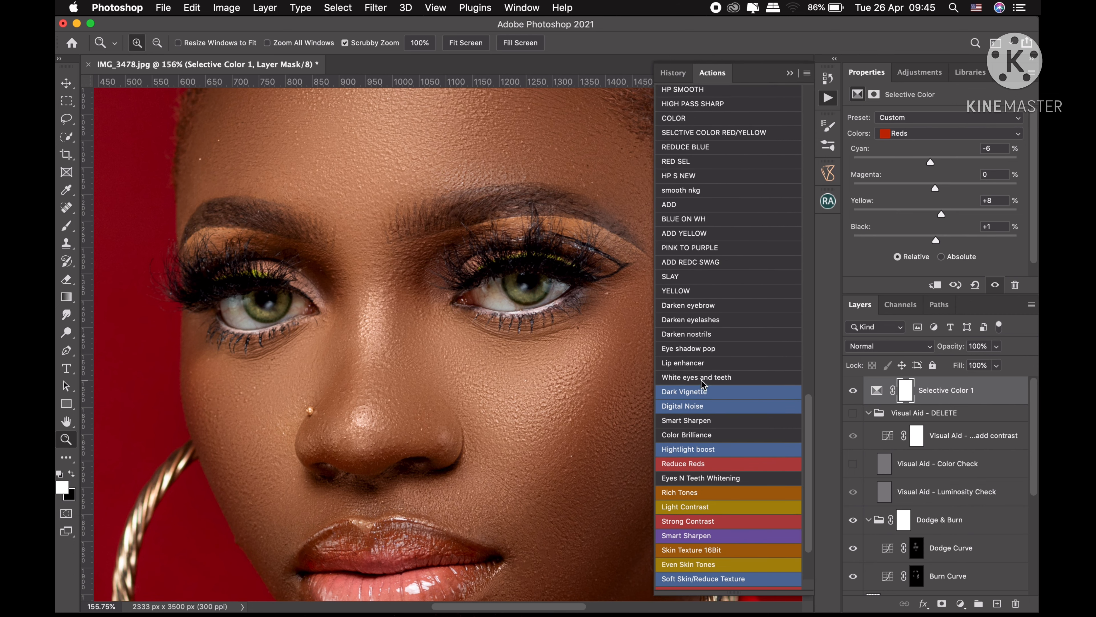
{"action": "left_click", "coordinate": [702, 379]}
{"action": "left_click", "coordinate": [789, 73]}
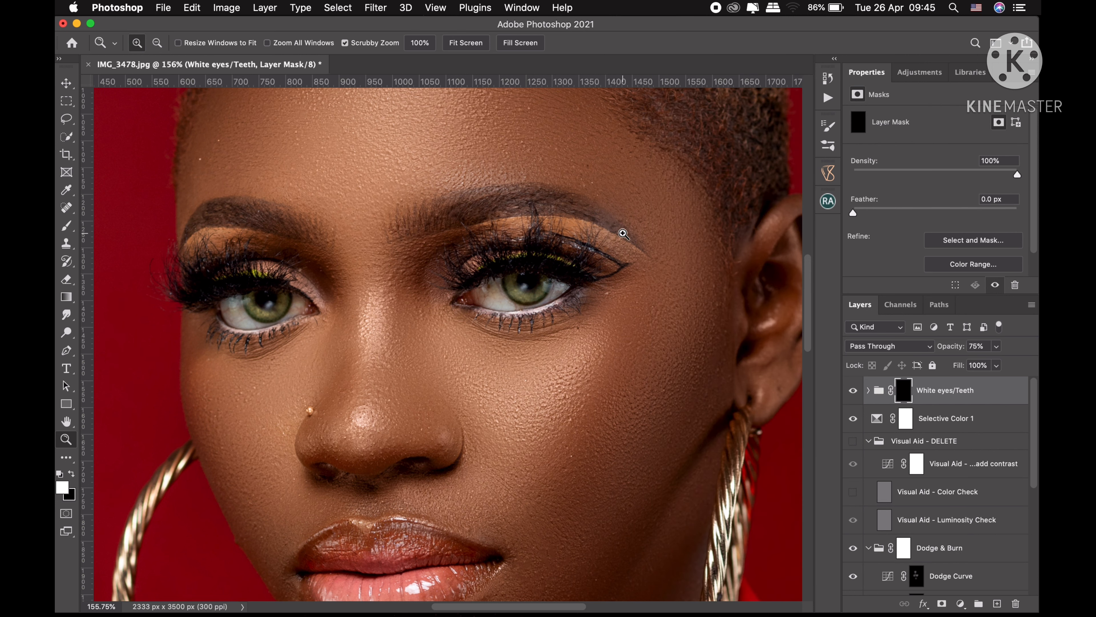
Step: Whiten the near eye by painting white over its sclera on the White eyes/Teeth mask with a 40 px or smaller brush
{"action": "key", "text": "b"}
{"action": "key", "text": "bracketleft"}
{"action": "key", "text": "bracketleft"}
{"action": "key", "text": "bracketleft"}
{"action": "key", "text": "bracketleft"}
{"action": "key", "text": "bracketleft"}
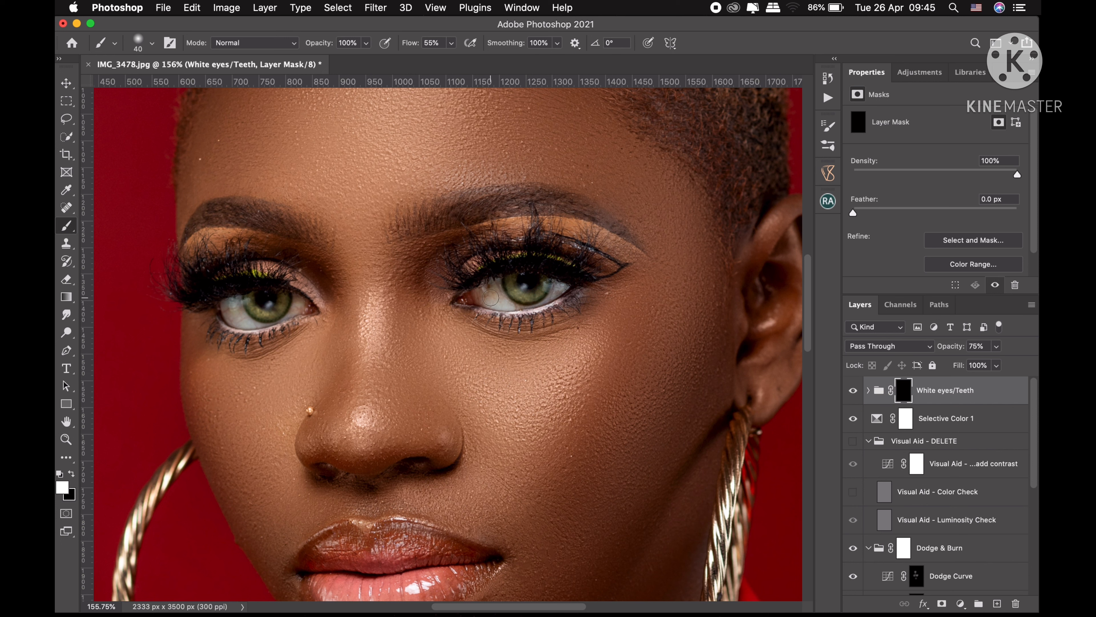
{"action": "mouse_move", "coordinate": [491, 288]}
{"action": "left_mouse_down"}
{"action": "mouse_move", "coordinate": [482, 292]}
{"action": "mouse_move", "coordinate": [499, 280]}
{"action": "mouse_move", "coordinate": [503, 300]}
{"action": "mouse_move", "coordinate": [488, 303]}
{"action": "mouse_move", "coordinate": [516, 308]}
{"action": "mouse_move", "coordinate": [559, 282]}
{"action": "mouse_move", "coordinate": [569, 293]}
{"action": "mouse_move", "coordinate": [556, 294]}
{"action": "left_mouse_up"}
Step: Reduce the brush to as small as 8 px for fine eye areas and whiten the far eye's sclera with up to 20 px
{"action": "key", "text": "bracketleft"}
{"action": "key", "text": "bracketleft"}
{"action": "key", "text": "bracketleft"}
{"action": "key", "text": "bracketleft"}
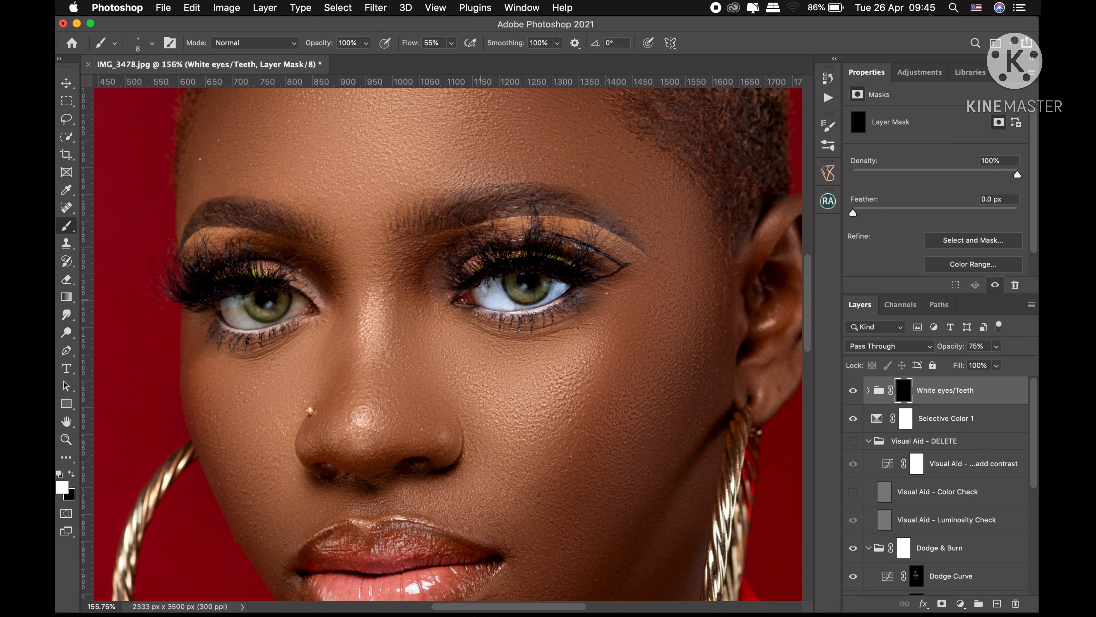
{"action": "mouse_move", "coordinate": [242, 322]}
{"action": "left_mouse_down"}
{"action": "mouse_move", "coordinate": [221, 305]}
{"action": "mouse_move", "coordinate": [237, 299]}
{"action": "mouse_move", "coordinate": [251, 327]}
{"action": "left_mouse_up"}
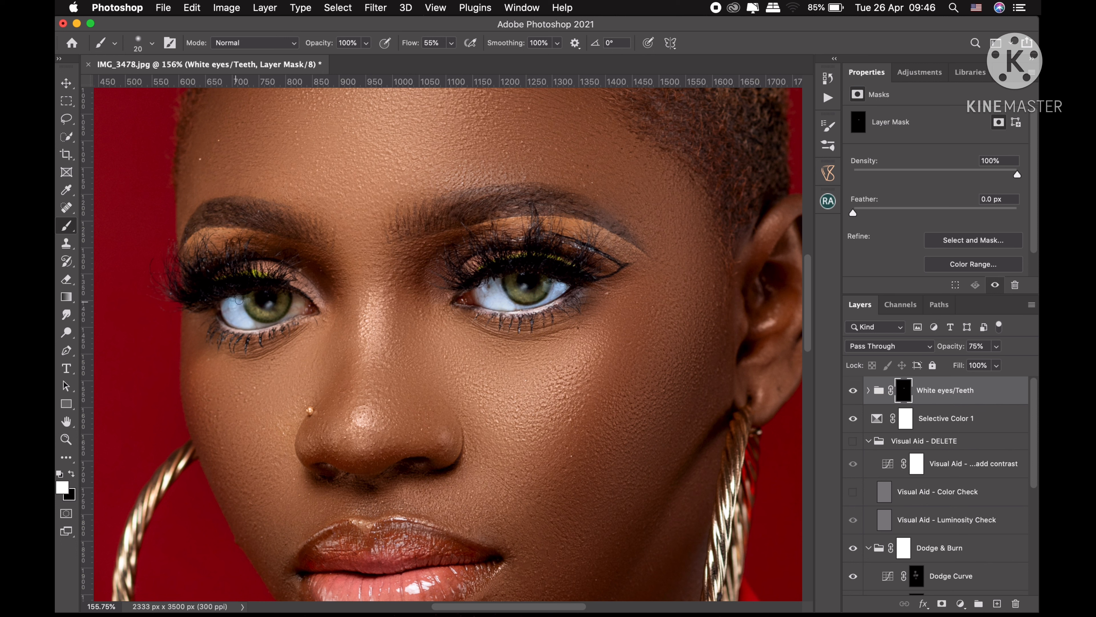
Step: Paint white over the rest of the far eye's sclera on the White eyes/Teeth mask and view the whole portrait
{"action": "mouse_move", "coordinate": [299, 302]}
{"action": "left_mouse_down"}
{"action": "mouse_move", "coordinate": [294, 295]}
{"action": "mouse_move", "coordinate": [287, 314]}
{"action": "left_mouse_up"}
{"action": "key", "text": "z"}
{"action": "key", "text": "super+0"}
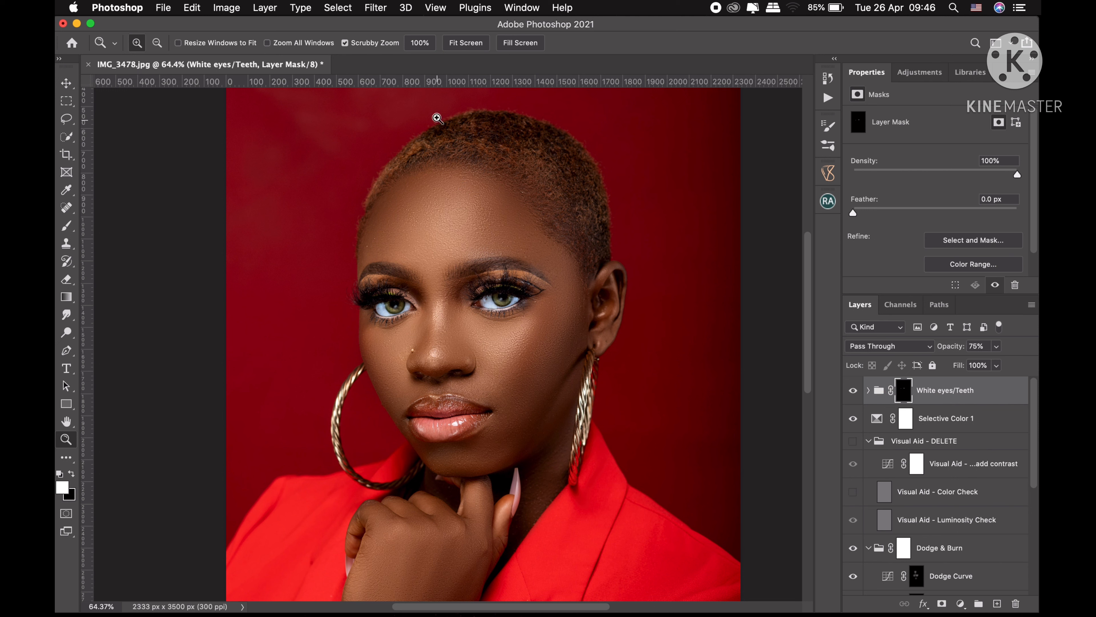
{"action": "left_click", "coordinate": [482, 45]}
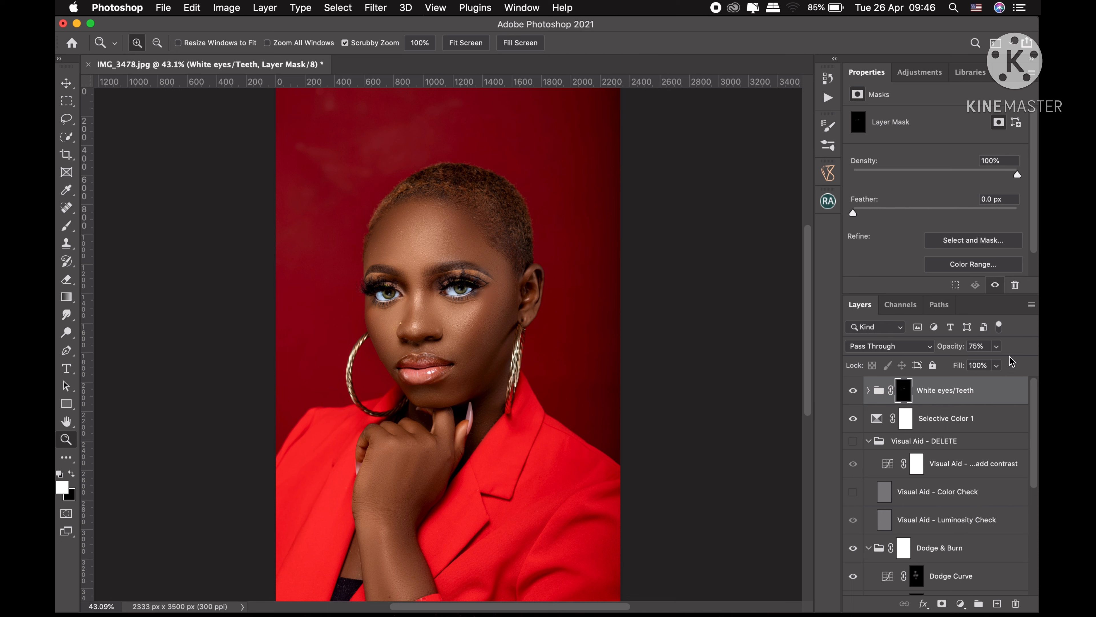
Step: Lower the White eyes/Teeth group's opacity to 52% and compare the portrait with the group off and on
{"action": "left_click", "coordinate": [998, 347]}
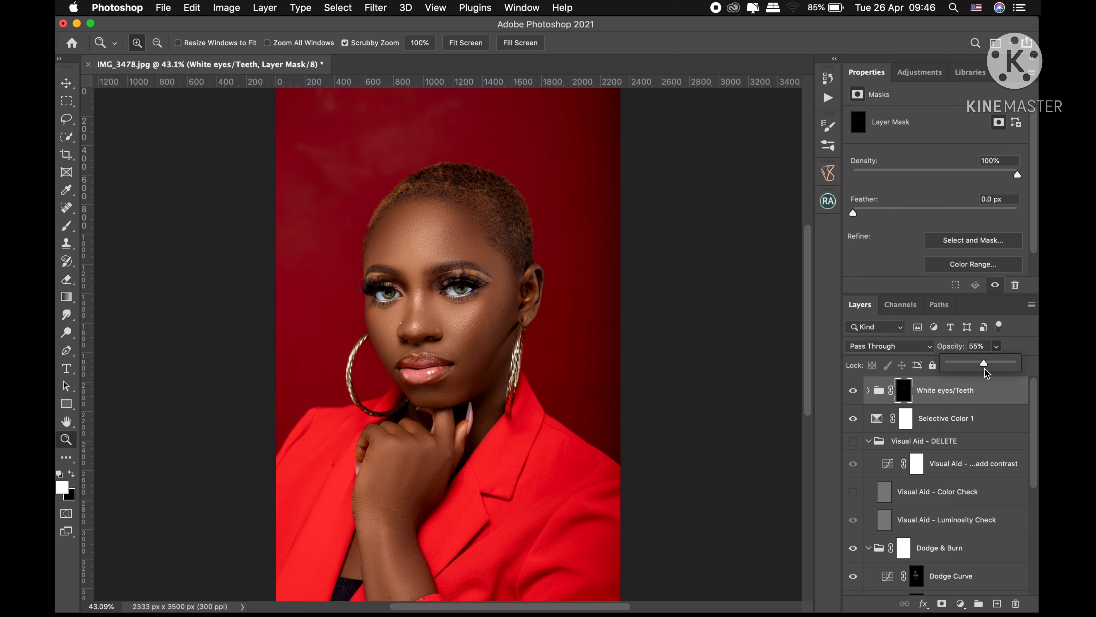
{"action": "left_click_drag", "start_coordinate": [984, 368], "coordinate": [981, 367]}
{"action": "left_click", "coordinate": [854, 391]}
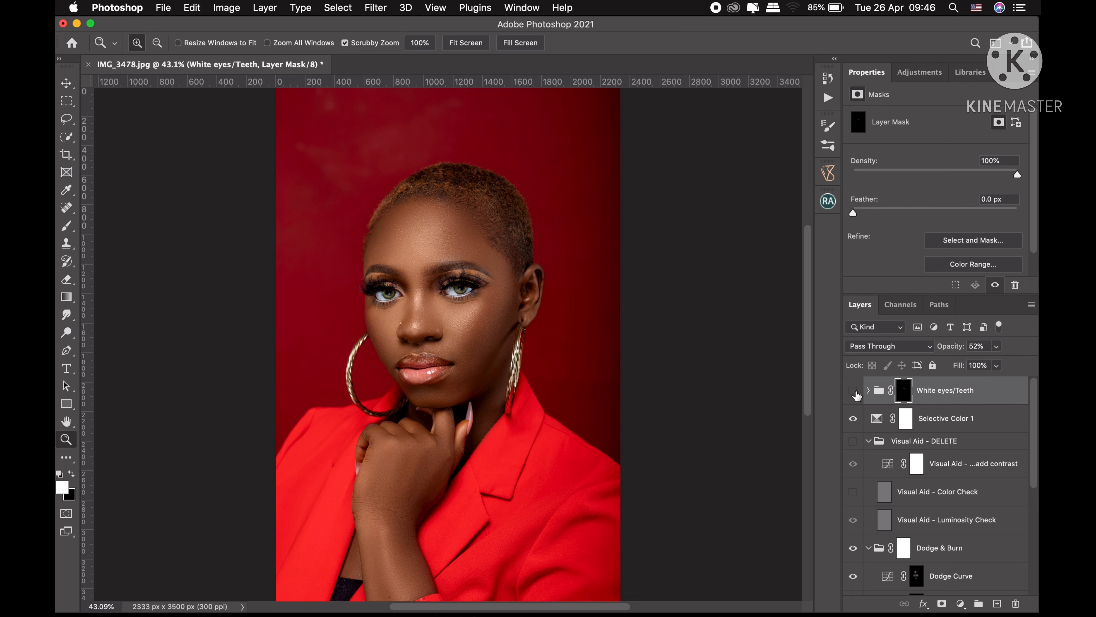
{"action": "left_click", "coordinate": [854, 391]}
Step: Add a Brightness/Contrast adjustment layer with Brightness 49 and invert its mask to black
{"action": "left_click_drag", "start_coordinate": [436, 283], "coordinate": [497, 285]}
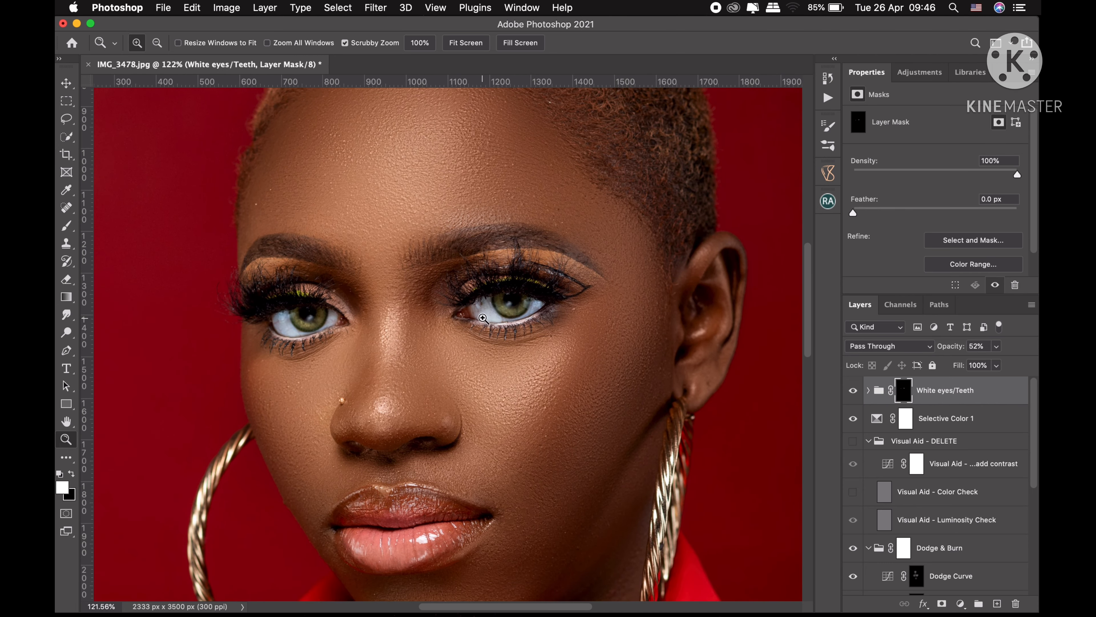
{"action": "left_click_drag", "start_coordinate": [497, 305], "coordinate": [516, 297]}
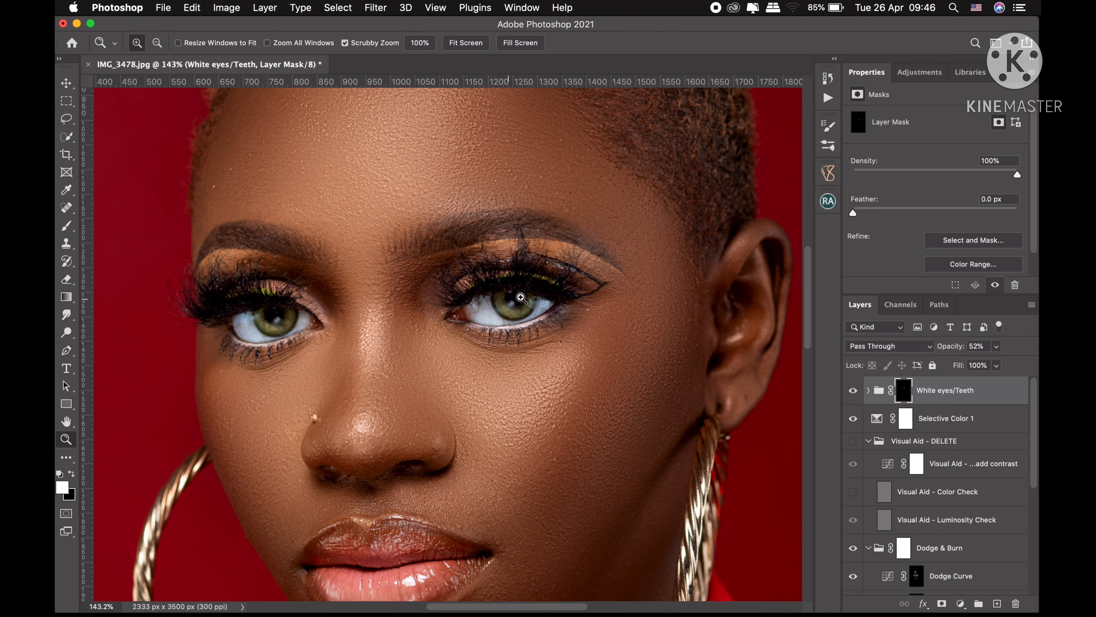
{"action": "left_click", "coordinate": [919, 72]}
{"action": "left_click", "coordinate": [882, 106]}
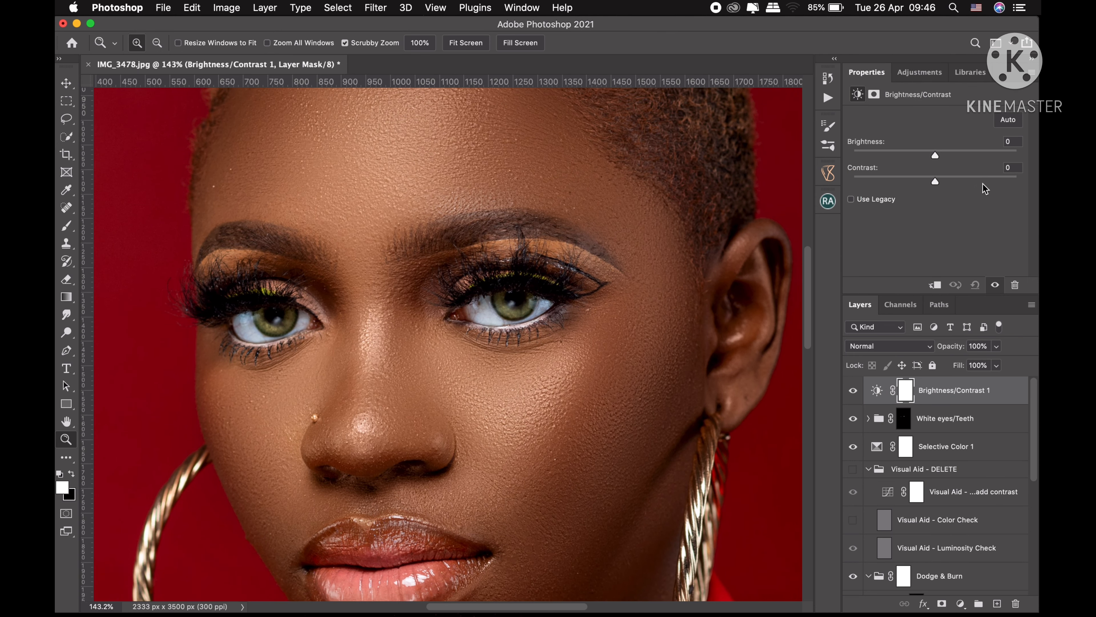
{"action": "left_click", "coordinate": [963, 157]}
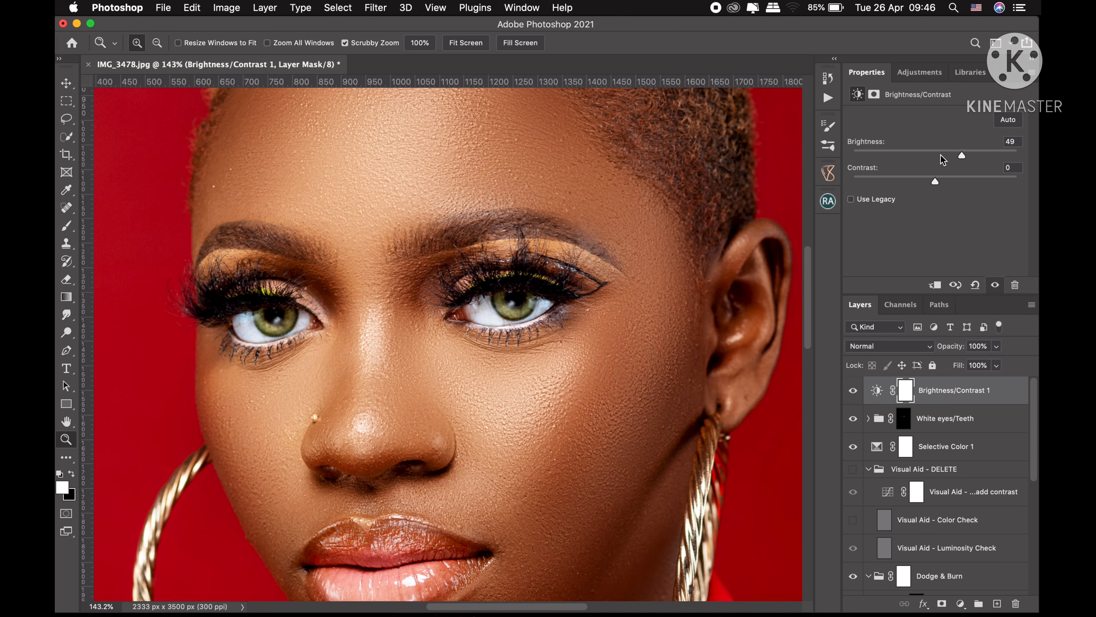
{"action": "key", "text": "super+i"}
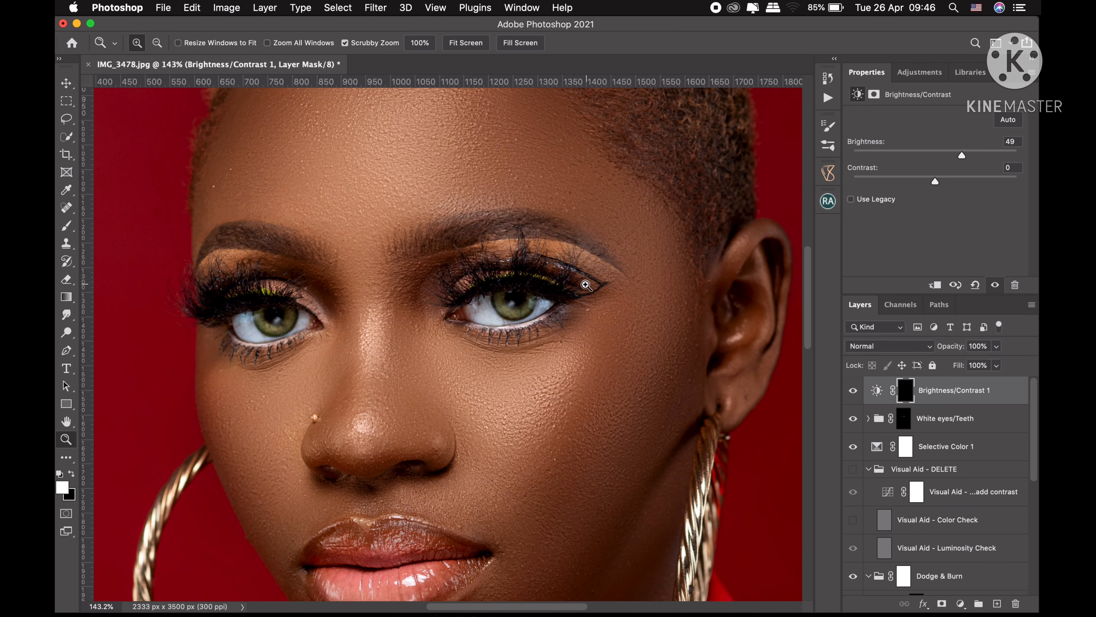
Step: Brighten the irises of both eyes by painting white on the Brightness/Contrast mask with a 25 px brush
{"action": "key", "text": "b"}
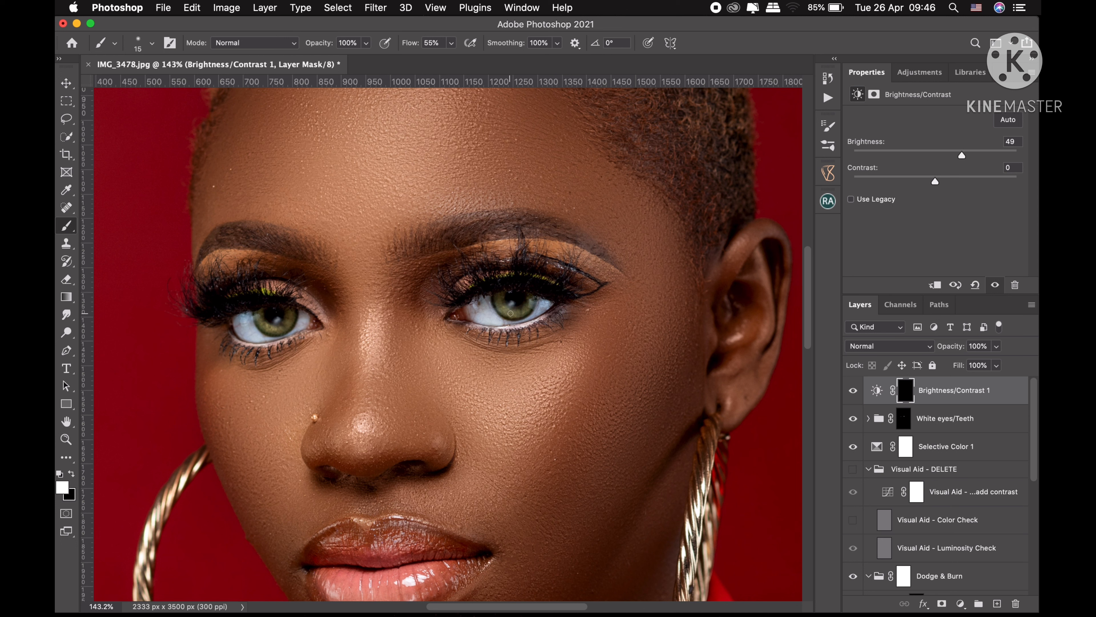
{"action": "key", "text": "bracketright"}
{"action": "mouse_move", "coordinate": [274, 325]}
{"action": "left_mouse_down"}
{"action": "mouse_move", "coordinate": [261, 323]}
{"action": "mouse_move", "coordinate": [292, 317]}
{"action": "left_mouse_up"}
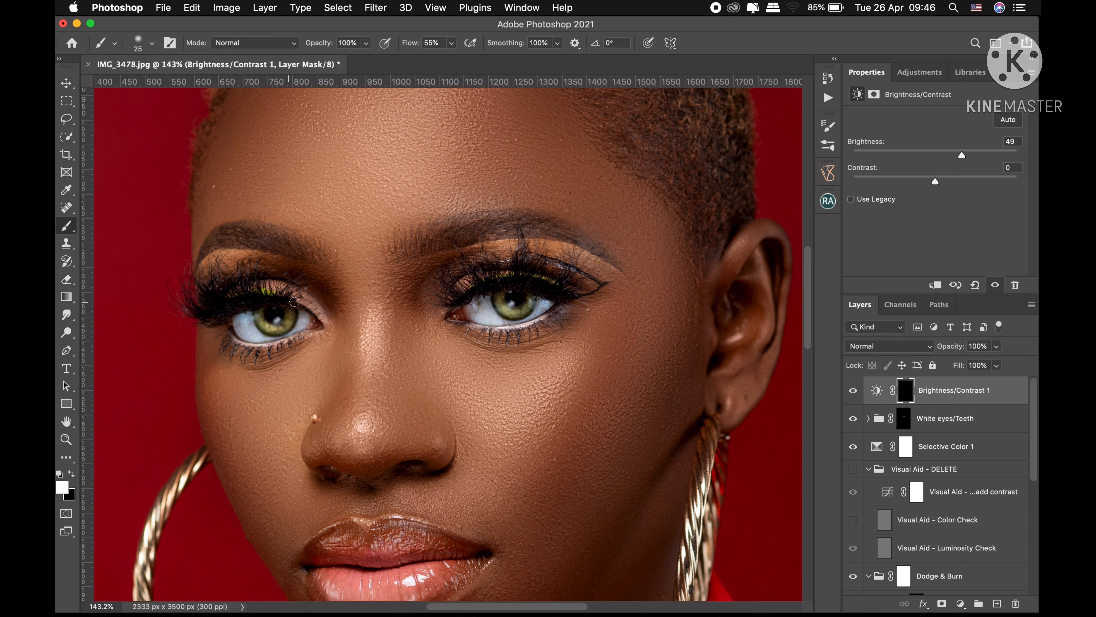
{"action": "key", "text": "z"}
{"action": "scroll", "coordinate": [459, 161], "scroll_direction": "down", "scroll_amount": 5}
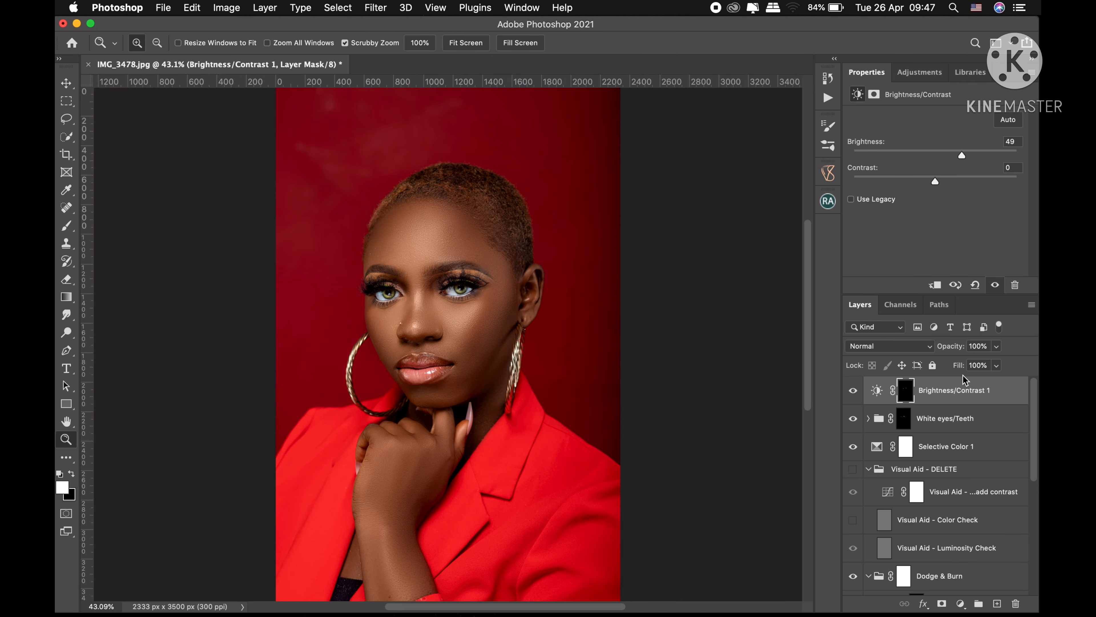
Step: Compare the portrait with the Brightness/Contrast layer off and on, and lower its opacity to 67%
{"action": "left_click", "coordinate": [853, 390]}
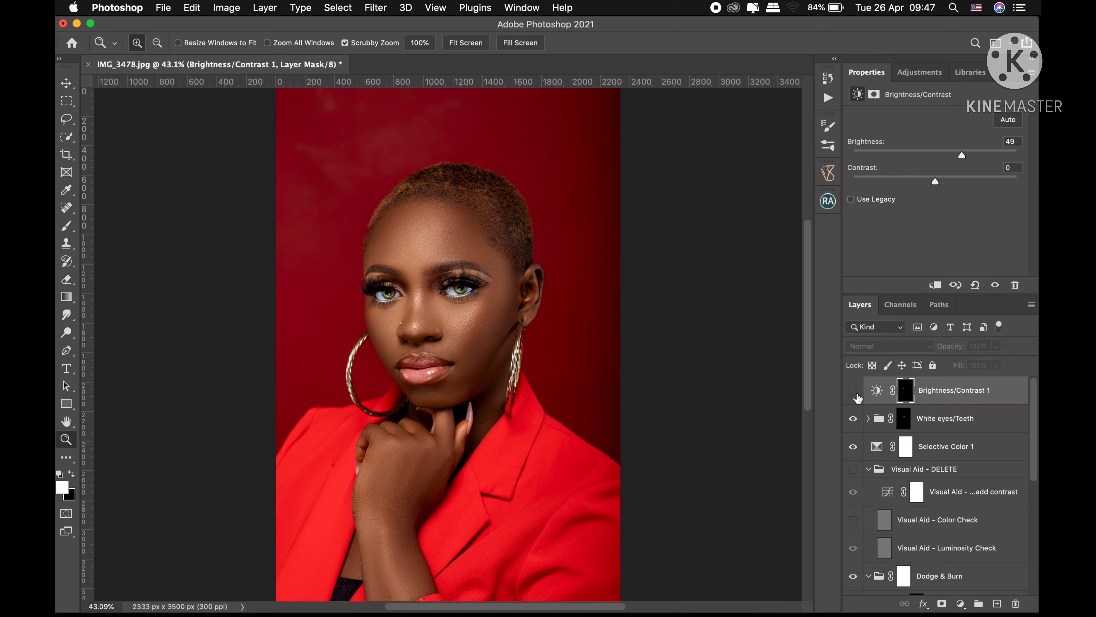
{"action": "left_click", "coordinate": [853, 391]}
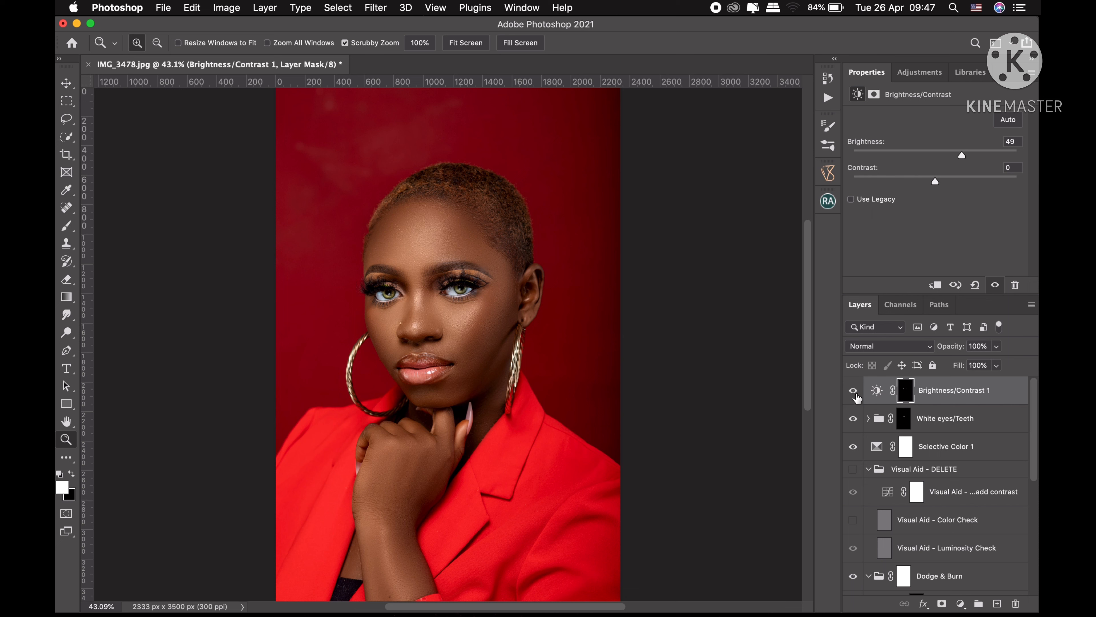
{"action": "left_click", "coordinate": [997, 347]}
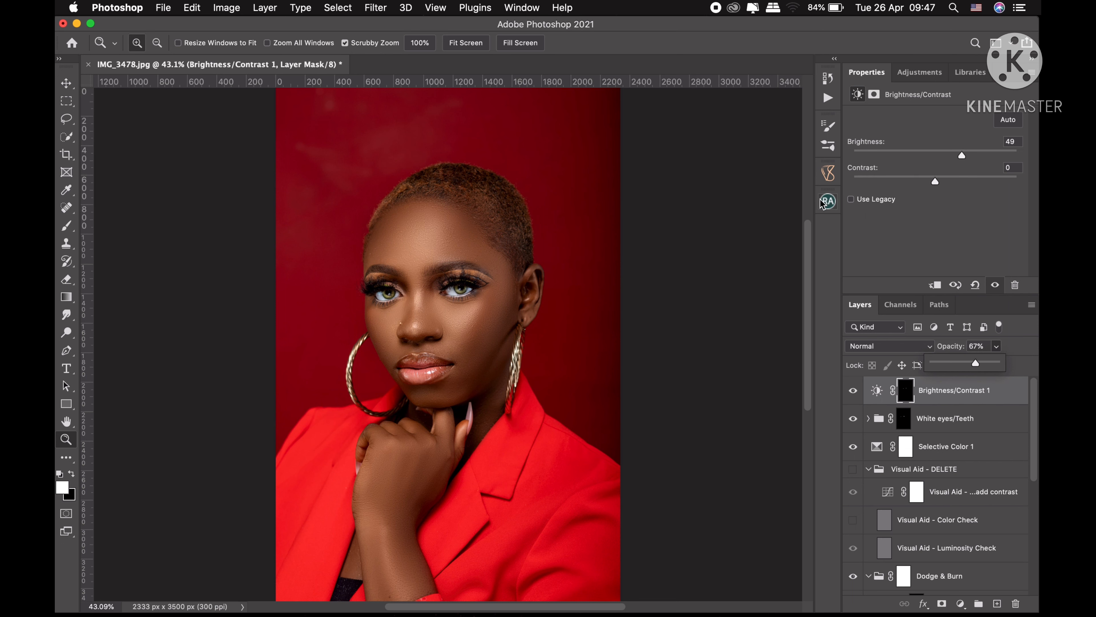
Step: Run the Lip Enhancer action to add its masked layer group above the Brightness/Contrast layer
{"action": "left_click_drag", "start_coordinate": [445, 288], "coordinate": [496, 269]}
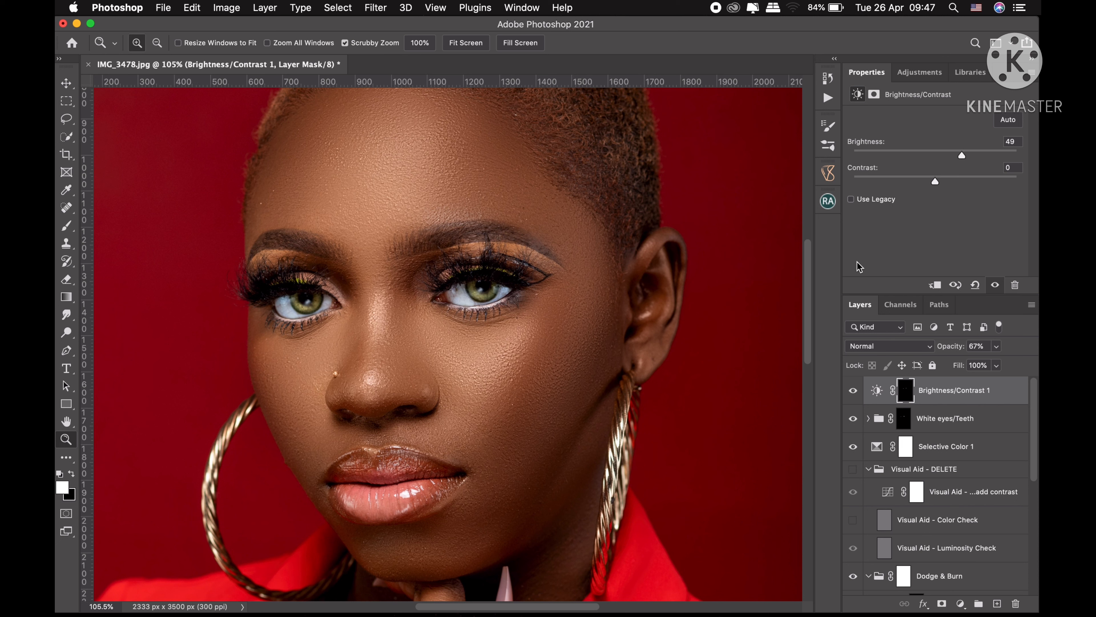
{"action": "left_click", "coordinate": [828, 98]}
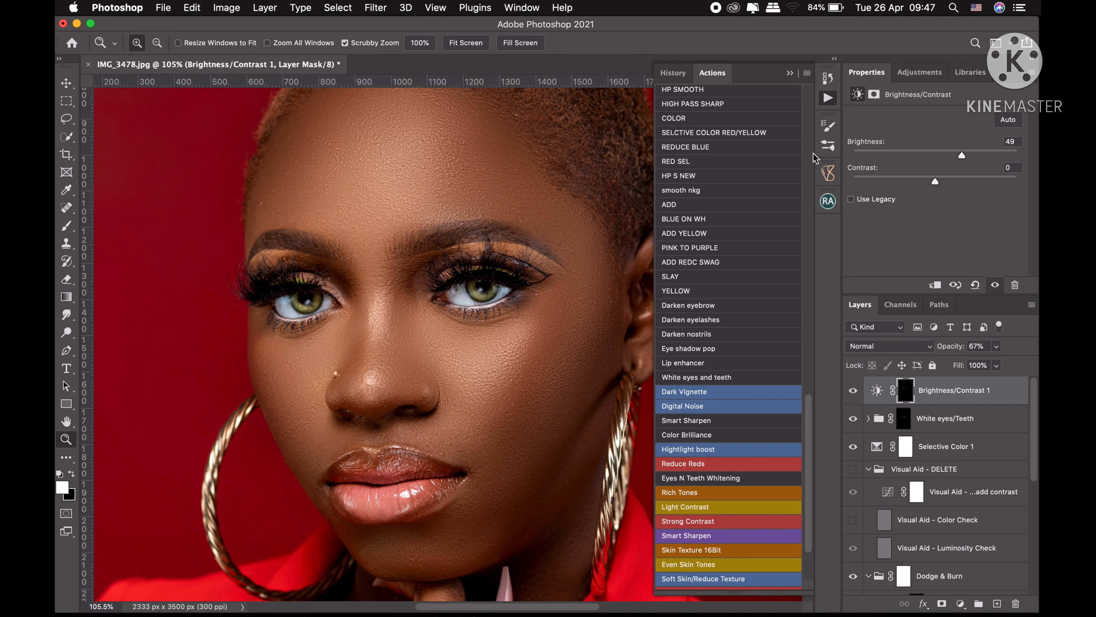
{"action": "left_click_drag", "start_coordinate": [810, 430], "coordinate": [818, 238]}
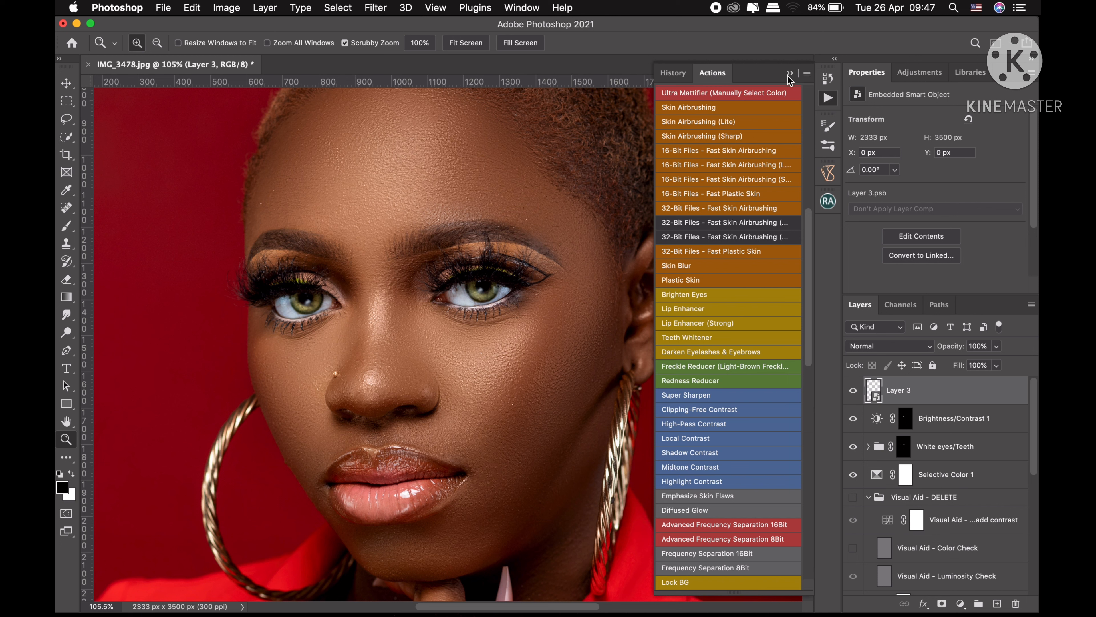
{"action": "key", "text": "Return"}
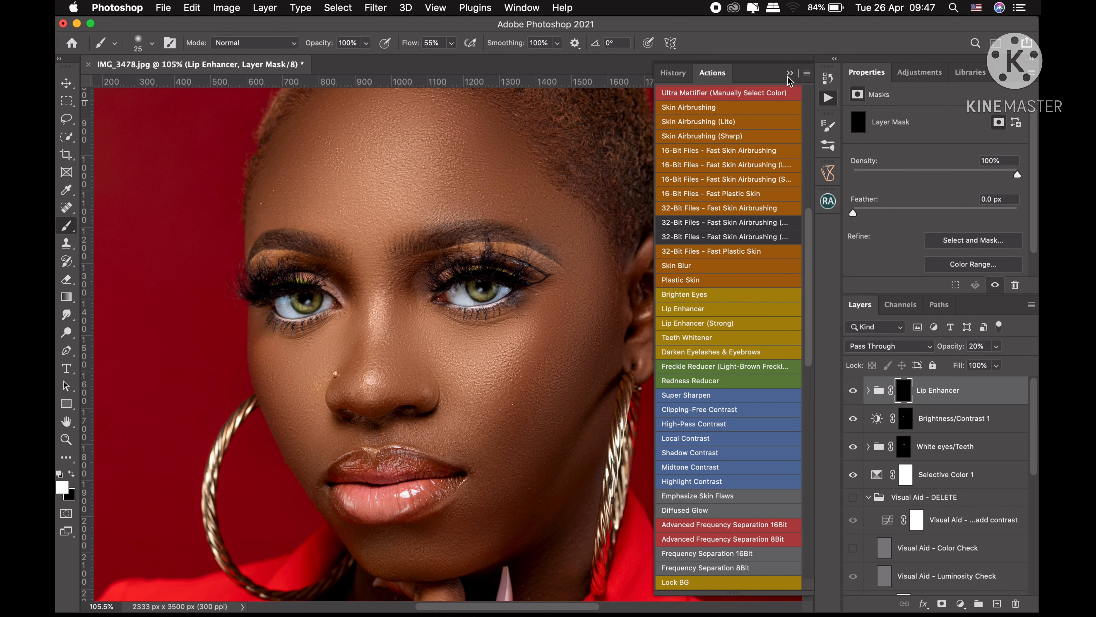
{"action": "left_click", "coordinate": [790, 73]}
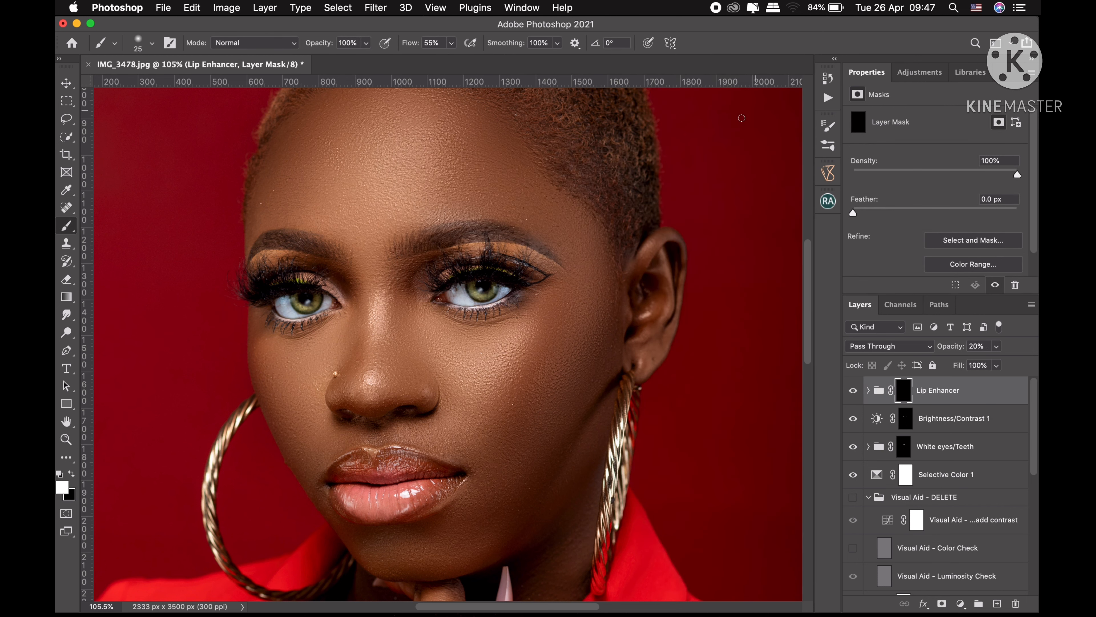
Step: Zoom in on the eyes and paint white over the near eye's upper lid on the Lip Enhancer mask with a soft brush
{"action": "left_click_drag", "start_coordinate": [474, 312], "coordinate": [458, 320]}
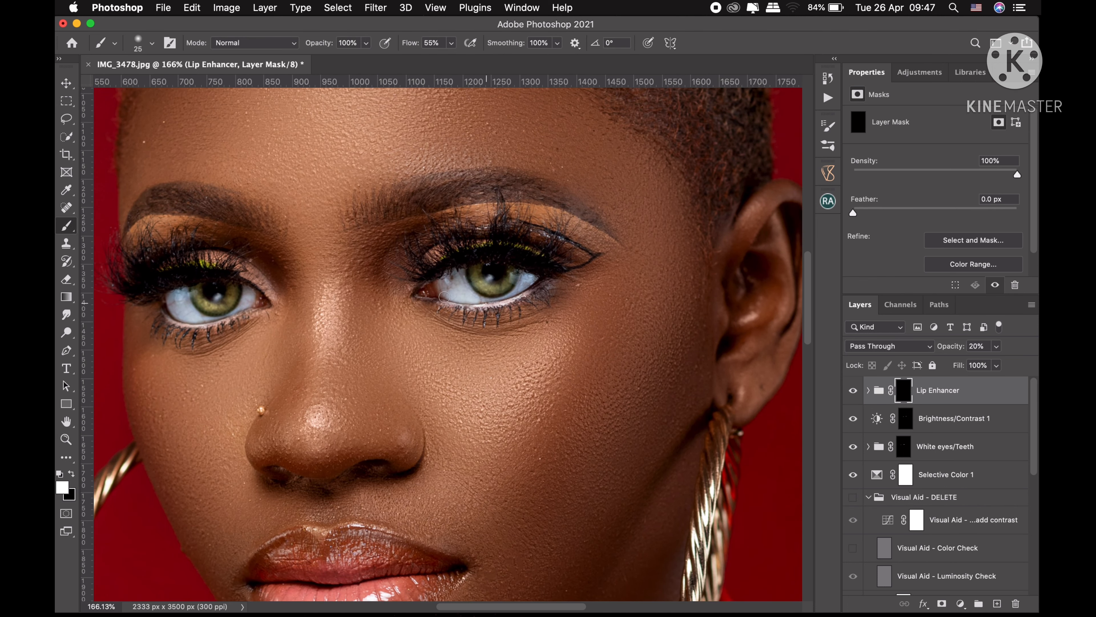
{"action": "right_click", "coordinate": [67, 226]}
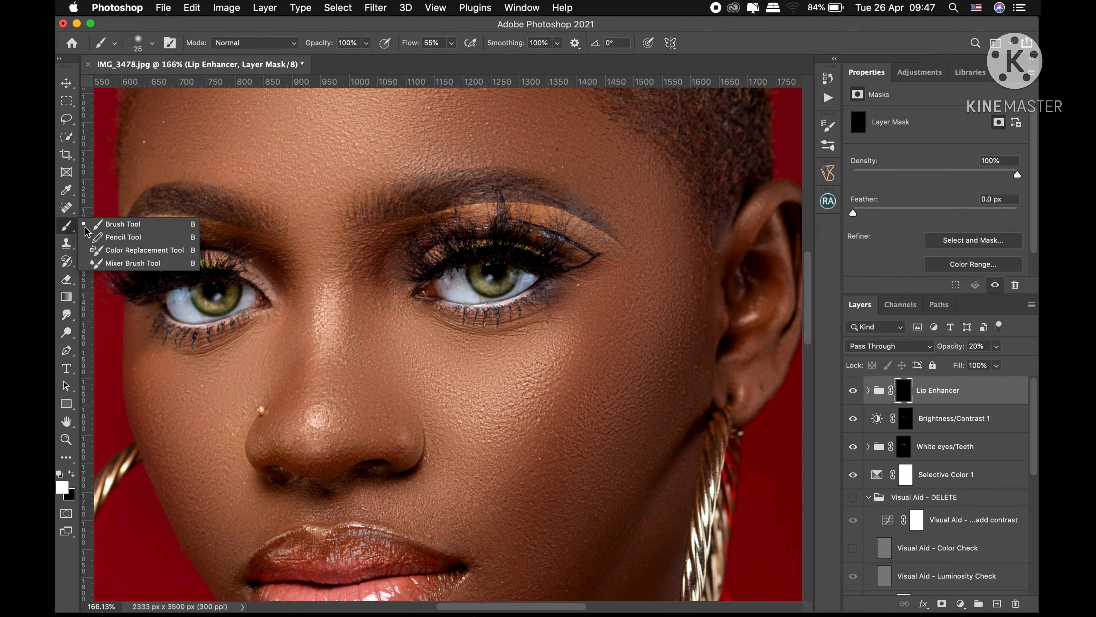
{"action": "left_click", "coordinate": [102, 227]}
{"action": "right_click", "coordinate": [67, 229]}
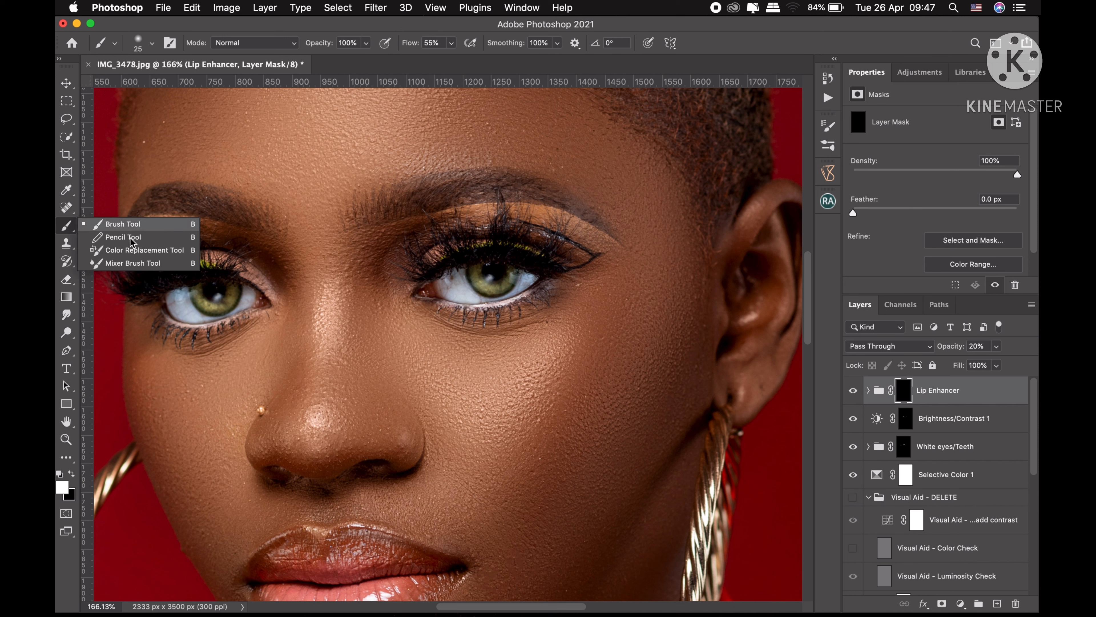
{"action": "left_click", "coordinate": [108, 227]}
{"action": "key", "text": "bracketleft"}
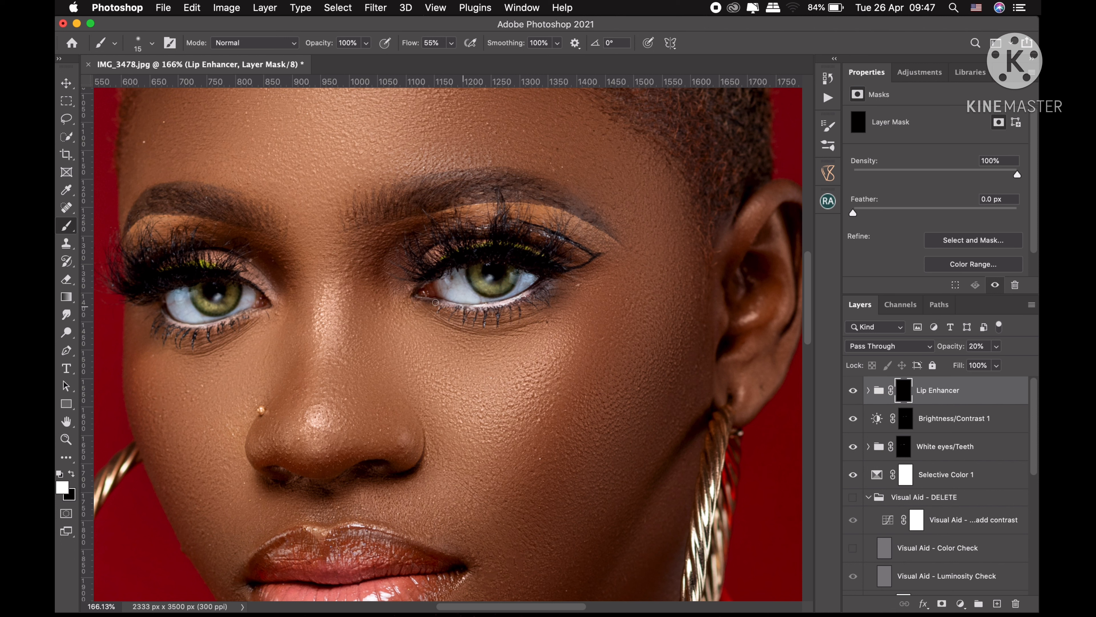
{"action": "key", "text": "bracketright"}
{"action": "key", "text": "bracketright"}
{"action": "key", "text": "bracketright"}
{"action": "key", "text": "bracketright"}
{"action": "mouse_move", "coordinate": [411, 264]}
{"action": "left_mouse_down"}
{"action": "mouse_move", "coordinate": [410, 276]}
{"action": "mouse_move", "coordinate": [476, 247]}
{"action": "mouse_move", "coordinate": [554, 251]}
{"action": "left_mouse_up"}
Step: Paint white over the far eye's upper lid on the Lip Enhancer mask with a 45 px brush, then reduce the brush size
{"action": "key", "text": "bracketright"}
{"action": "mouse_move", "coordinate": [232, 265]}
{"action": "left_mouse_down"}
{"action": "mouse_move", "coordinate": [165, 255]}
{"action": "mouse_move", "coordinate": [145, 268]}
{"action": "left_mouse_up"}
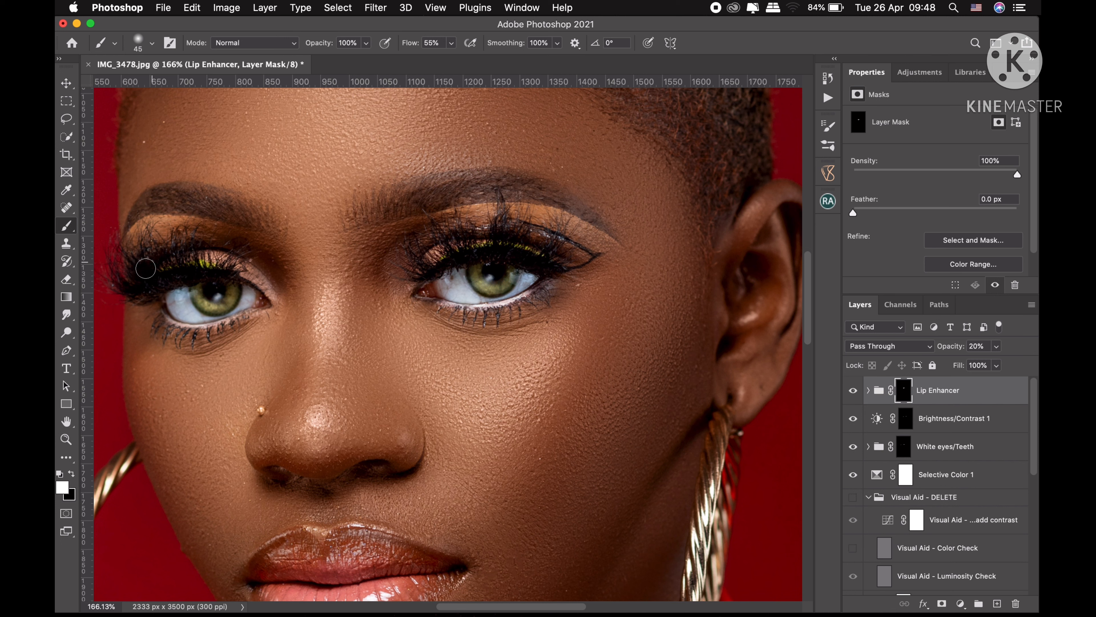
{"action": "key", "text": "bracketleft"}
{"action": "key", "text": "bracketleft"}
{"action": "key", "text": "bracketleft"}
{"action": "key", "text": "bracketleft"}
{"action": "key", "text": "bracketleft"}
{"action": "key", "text": "bracketleft"}
Step: Set the Lip Enhancer group's opacity to 60% and compare the whole portrait with the group off and on
{"action": "key", "text": "z"}
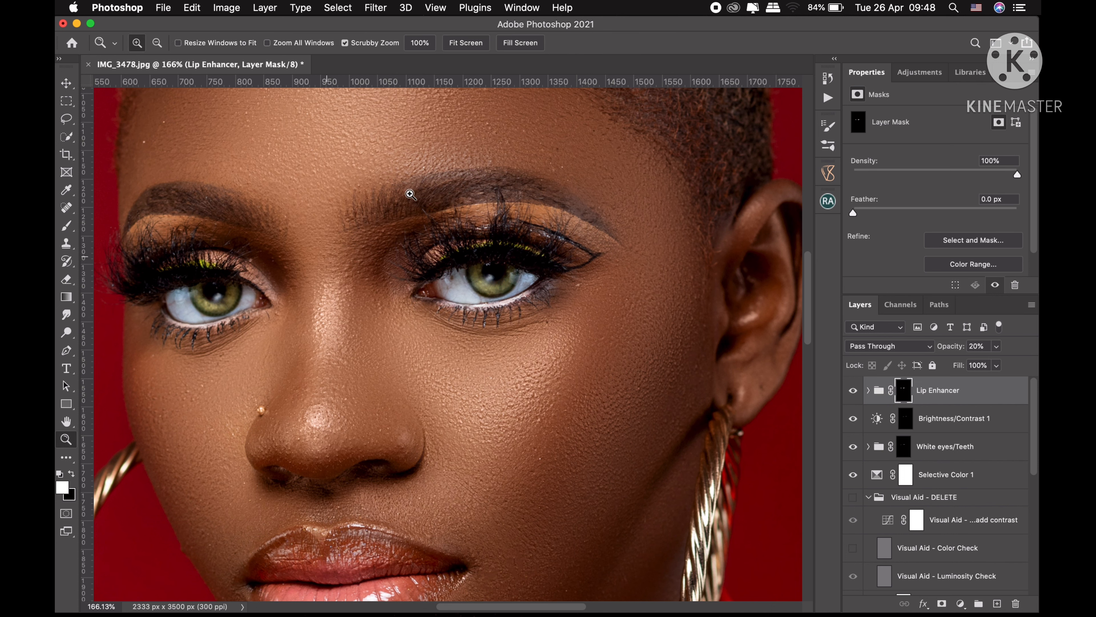
{"action": "left_click", "coordinate": [466, 43]}
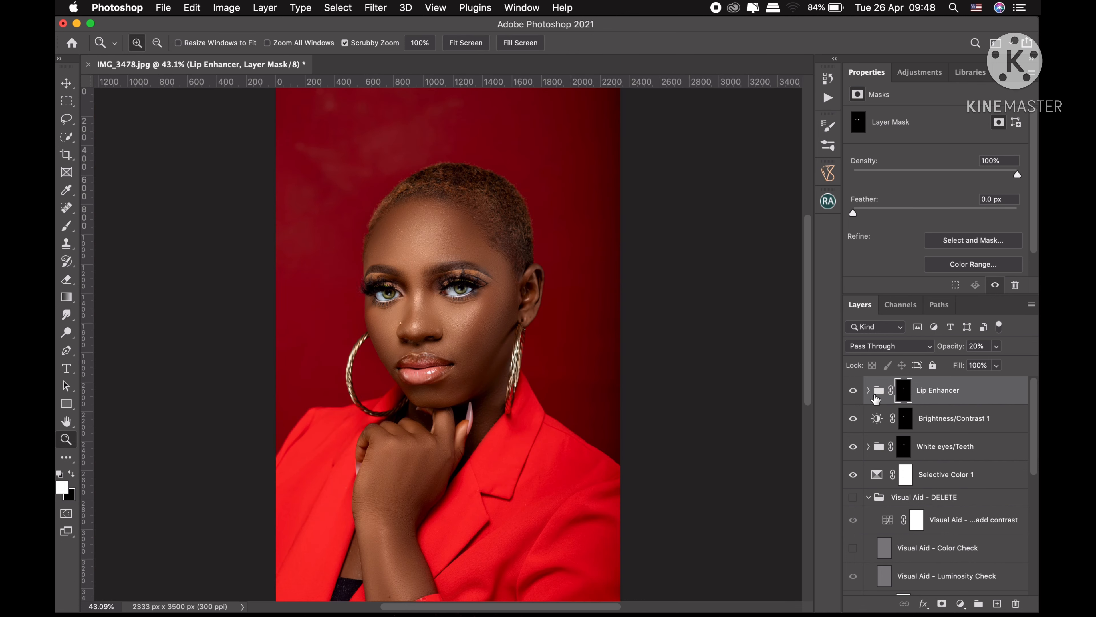
{"action": "left_click", "coordinate": [996, 347]}
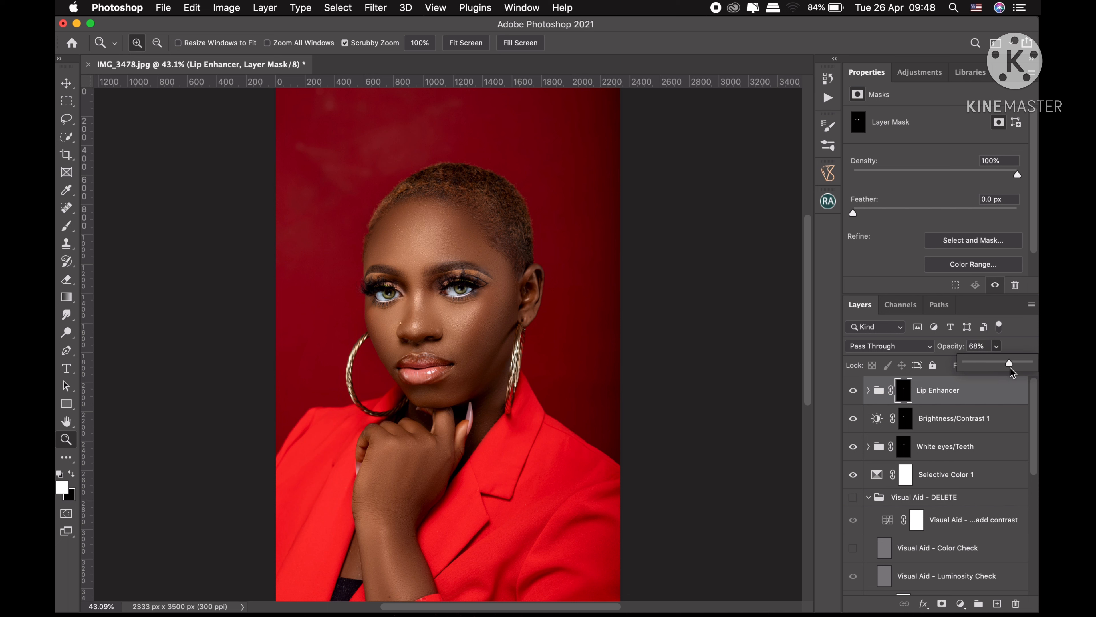
{"action": "left_click_drag", "start_coordinate": [1008, 367], "coordinate": [1007, 368]}
{"action": "left_click", "coordinate": [856, 392]}
{"action": "left_click", "coordinate": [854, 391]}
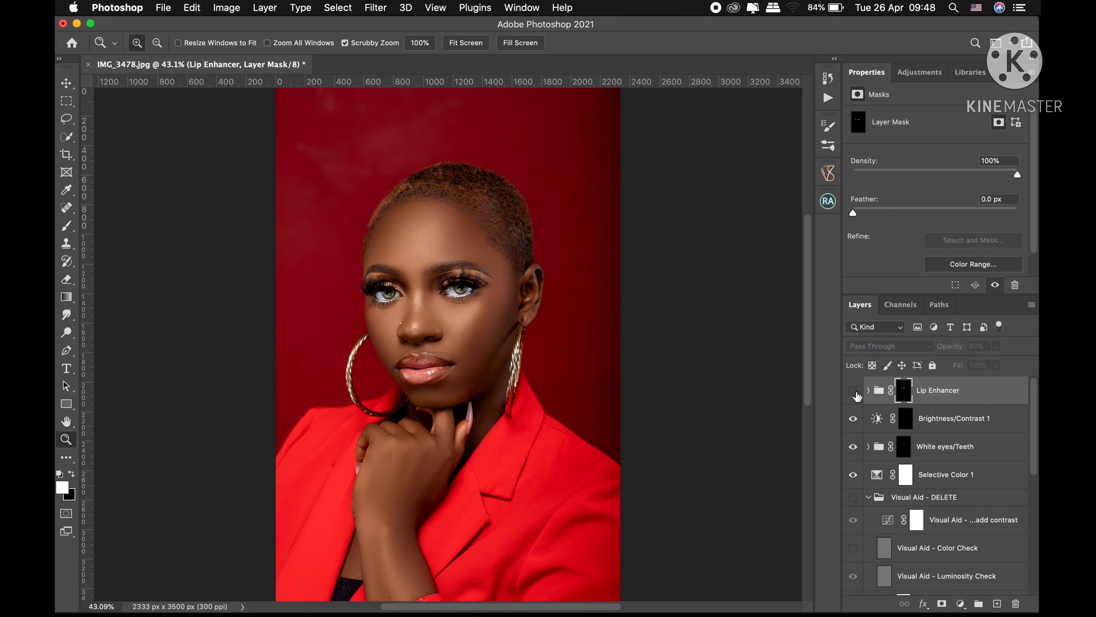
{"action": "left_click", "coordinate": [853, 391]}
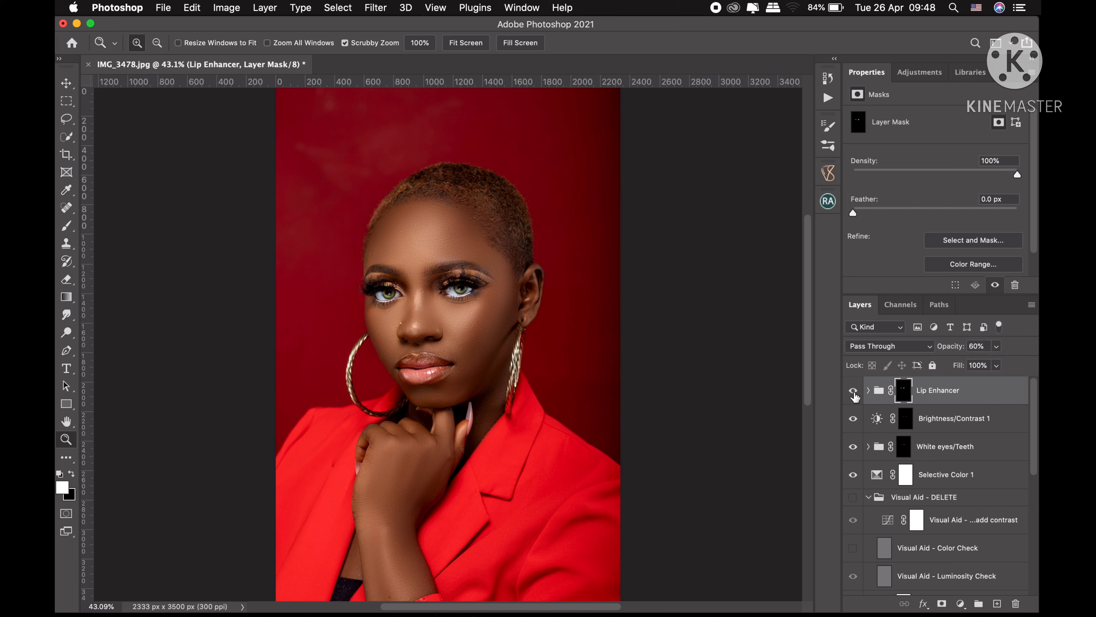
{"action": "left_click", "coordinate": [853, 391]}
{"action": "left_click", "coordinate": [853, 391]}
Step: Strengthen the eyelid color with an 80 px brush on the Lip Enhancer mask and set the group's opacity to 40%
{"action": "key", "text": "b"}
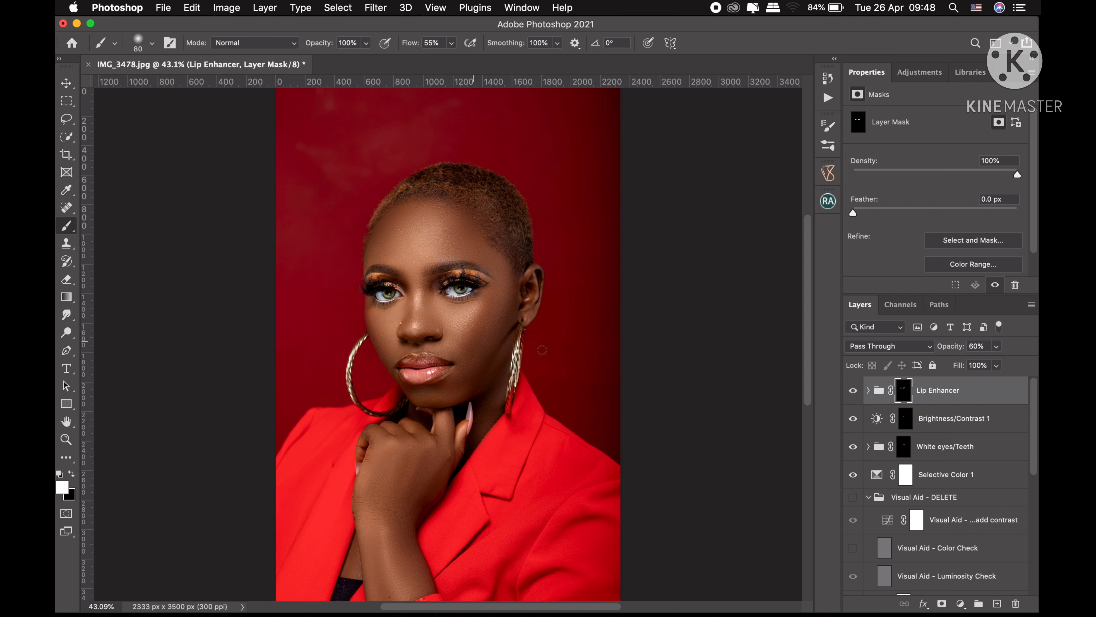
{"action": "left_click", "coordinate": [997, 347]}
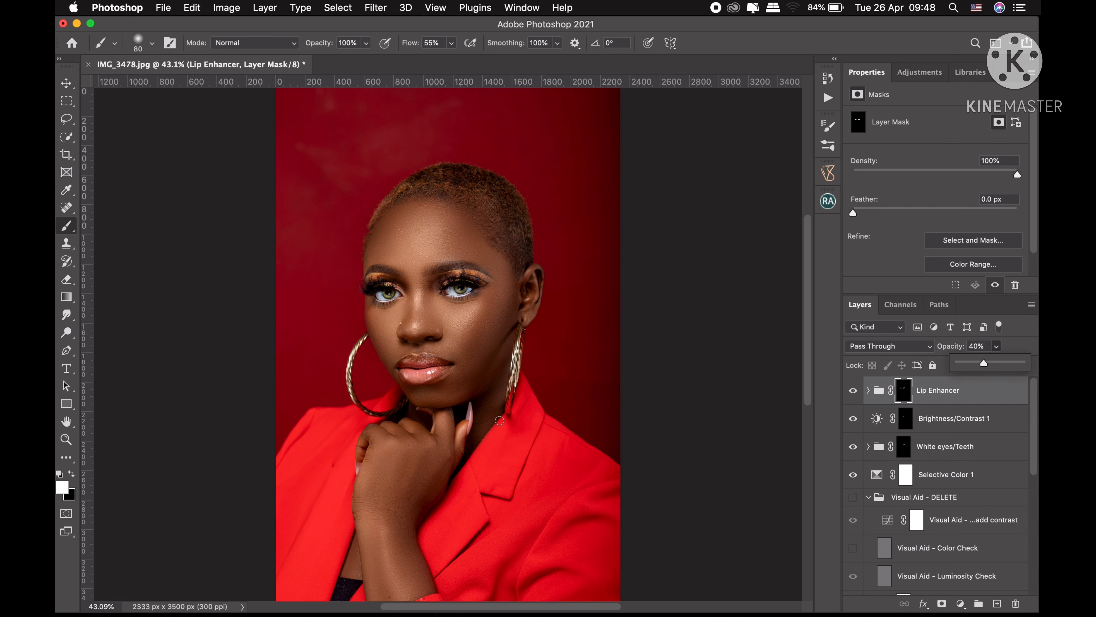
Step: Enhance the lips by painting white over them on the Lip Enhancer mask with a 100 px brush
{"action": "key", "text": "z"}
{"action": "left_click_drag", "start_coordinate": [449, 371], "coordinate": [445, 371]}
{"action": "key", "text": "b"}
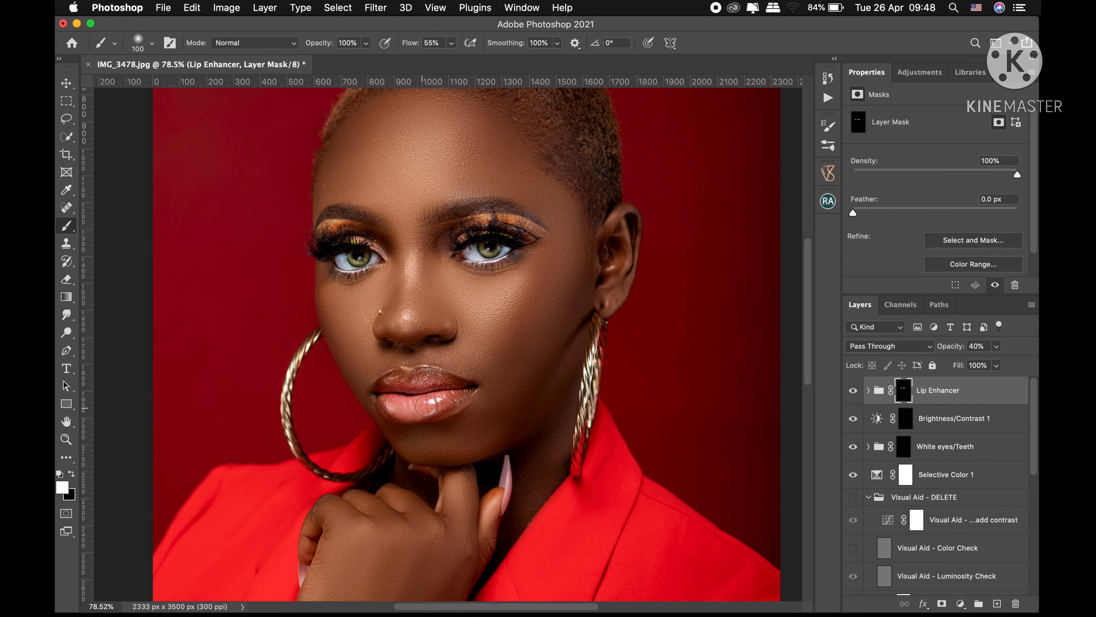
{"action": "mouse_move", "coordinate": [425, 410]}
{"action": "left_mouse_down"}
{"action": "mouse_move", "coordinate": [394, 397]}
{"action": "mouse_move", "coordinate": [451, 389]}
{"action": "left_mouse_up"}
{"action": "key", "text": "z"}
{"action": "left_click", "coordinate": [466, 42]}
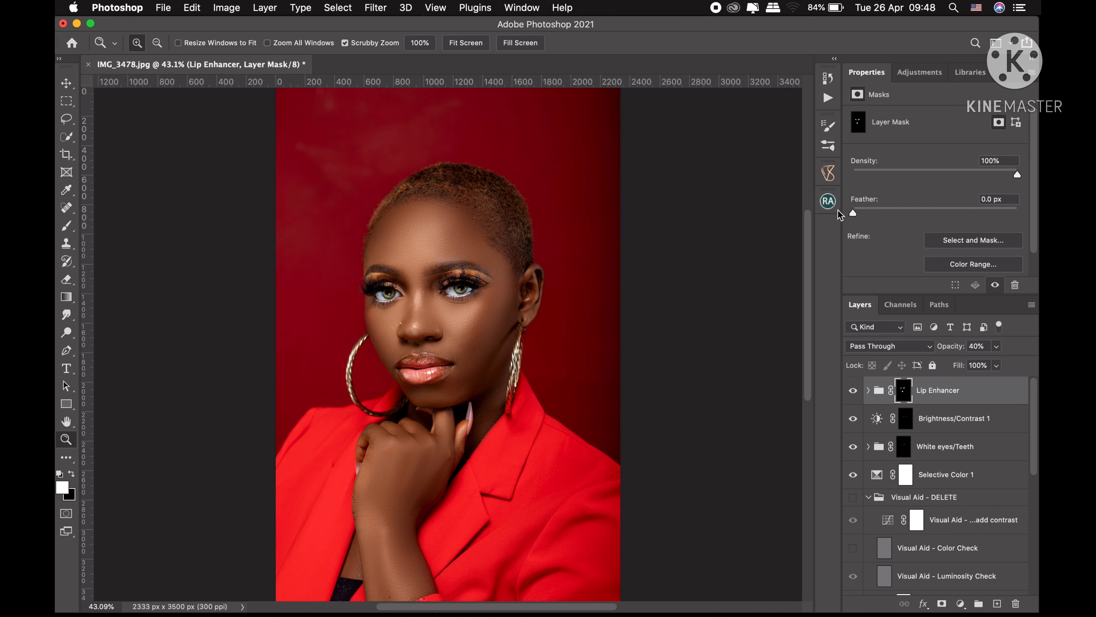
Step: Sharpen the portrait with the Beauty Retouch Sharpen Image action and set the sharpening layer's opacity to 36%
{"action": "left_click", "coordinate": [828, 200]}
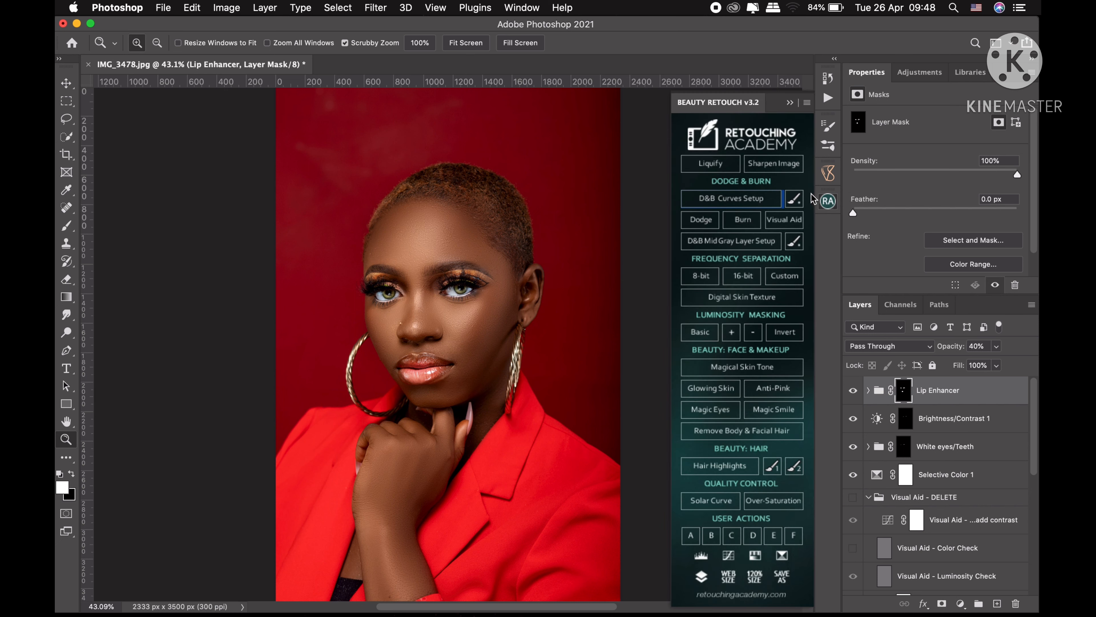
{"action": "left_click", "coordinate": [776, 164]}
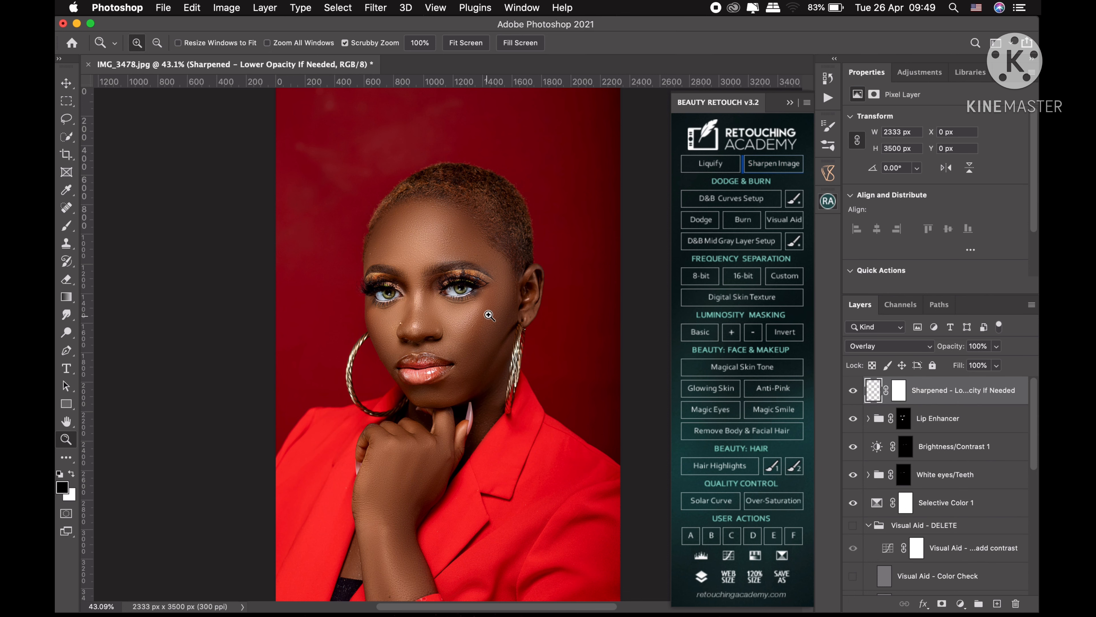
{"action": "left_click_drag", "start_coordinate": [509, 296], "coordinate": [530, 292]}
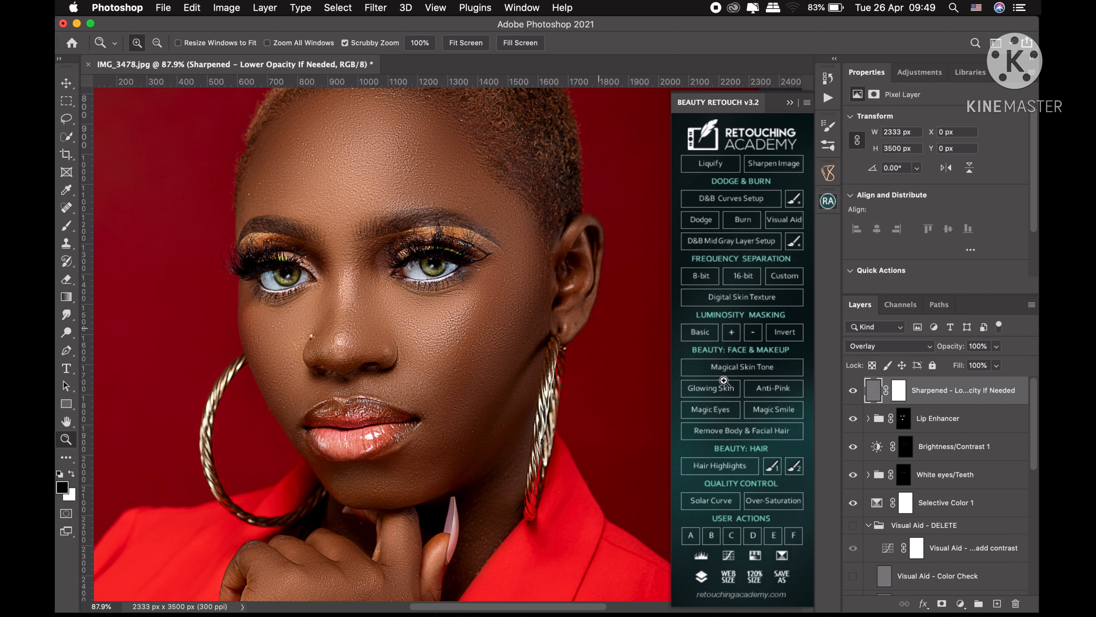
{"action": "left_click", "coordinate": [996, 346]}
{"action": "left_click_drag", "start_coordinate": [1000, 361], "coordinate": [977, 364]}
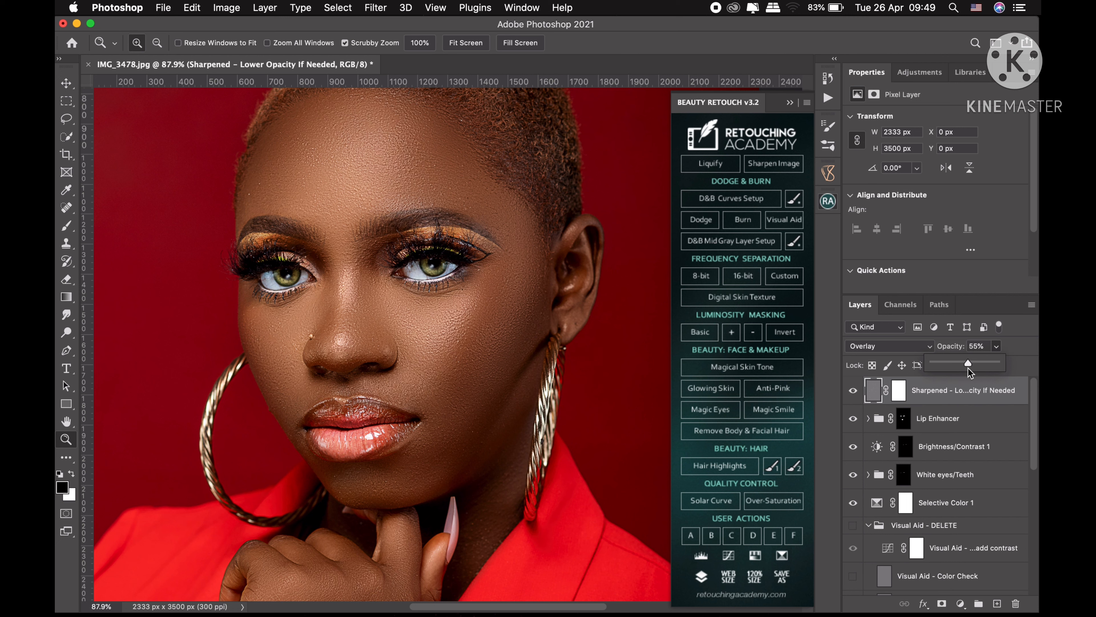
{"action": "left_click_drag", "start_coordinate": [964, 369], "coordinate": [954, 368]}
{"action": "left_click", "coordinate": [466, 44]}
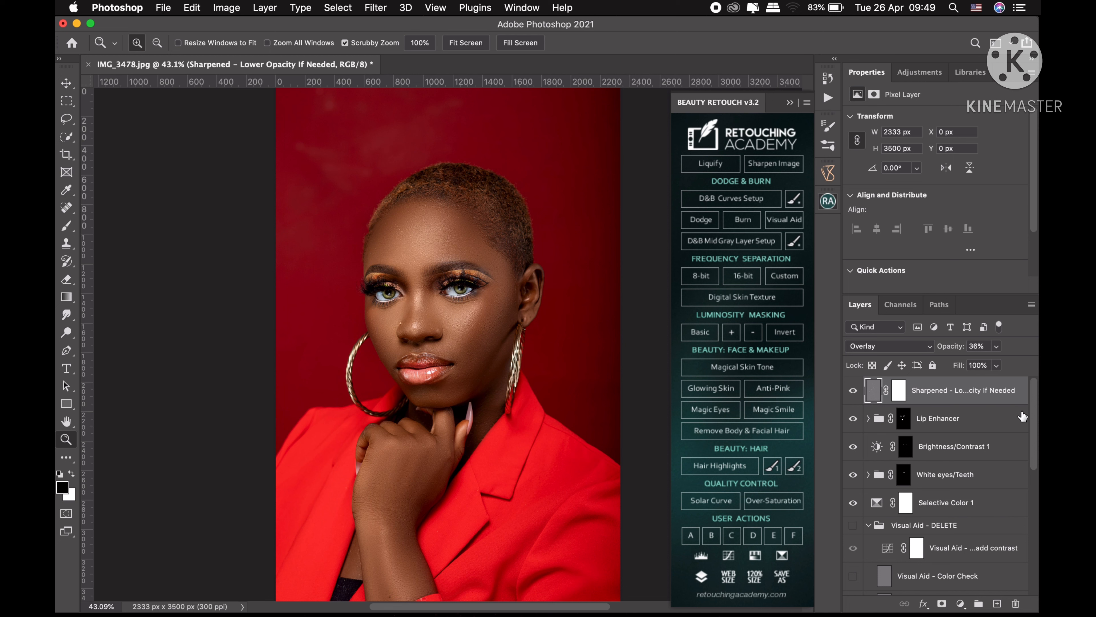
Step: Group all the retouching layers above the Background, from the sharpening layer down to Layer 1
{"action": "scroll", "coordinate": [1038, 424], "scroll_direction": "down", "scroll_amount": 10}
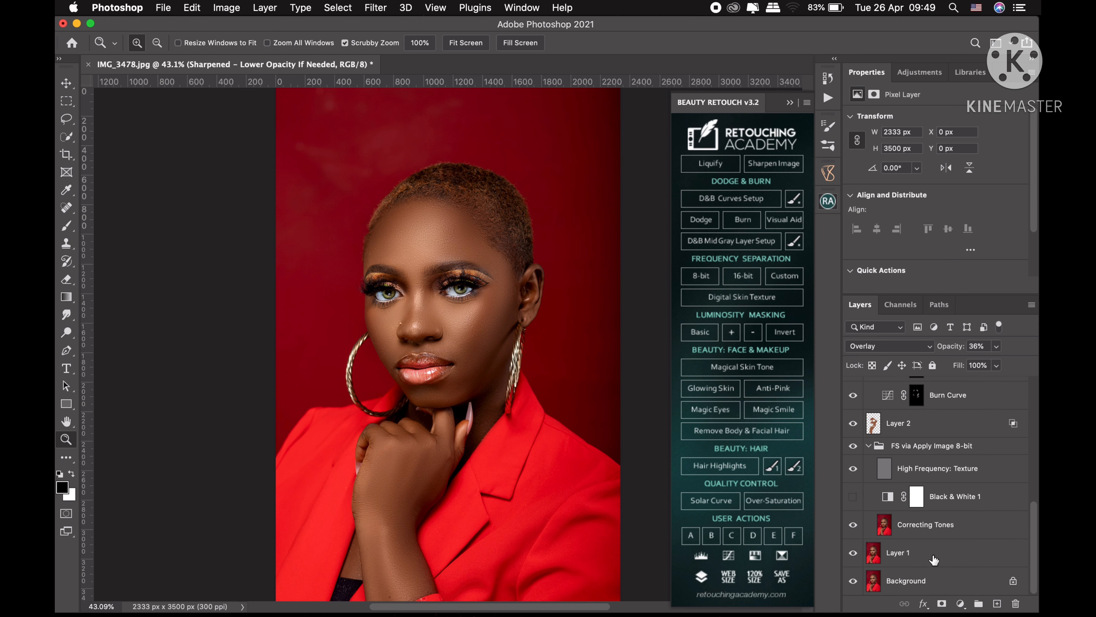
{"action": "left_click", "coordinate": [938, 554], "text": "shift"}
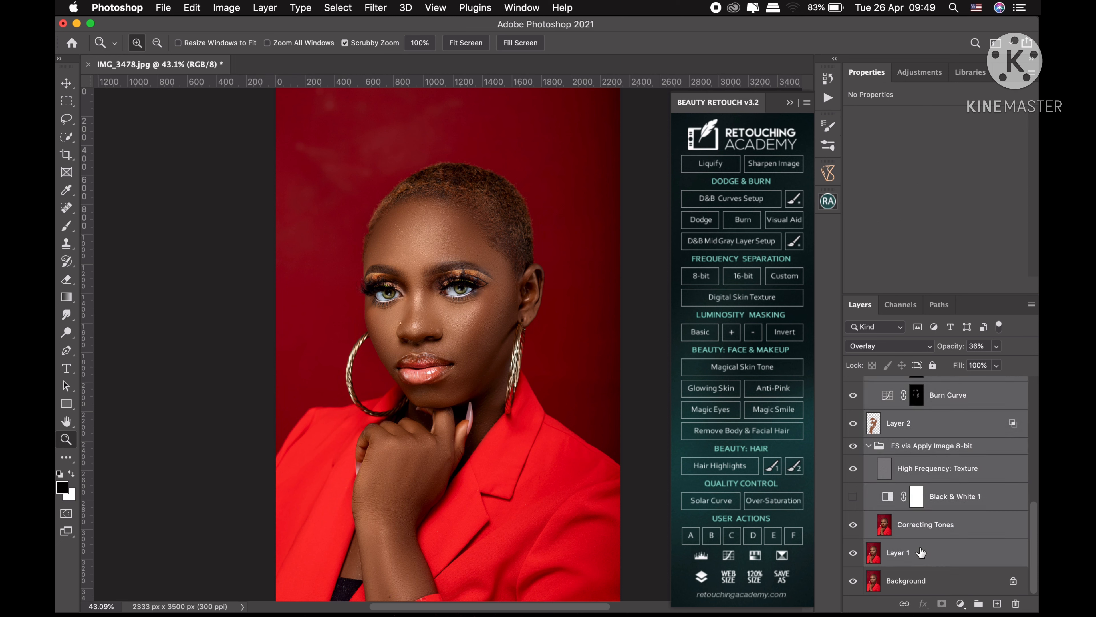
{"action": "key", "text": "super+g"}
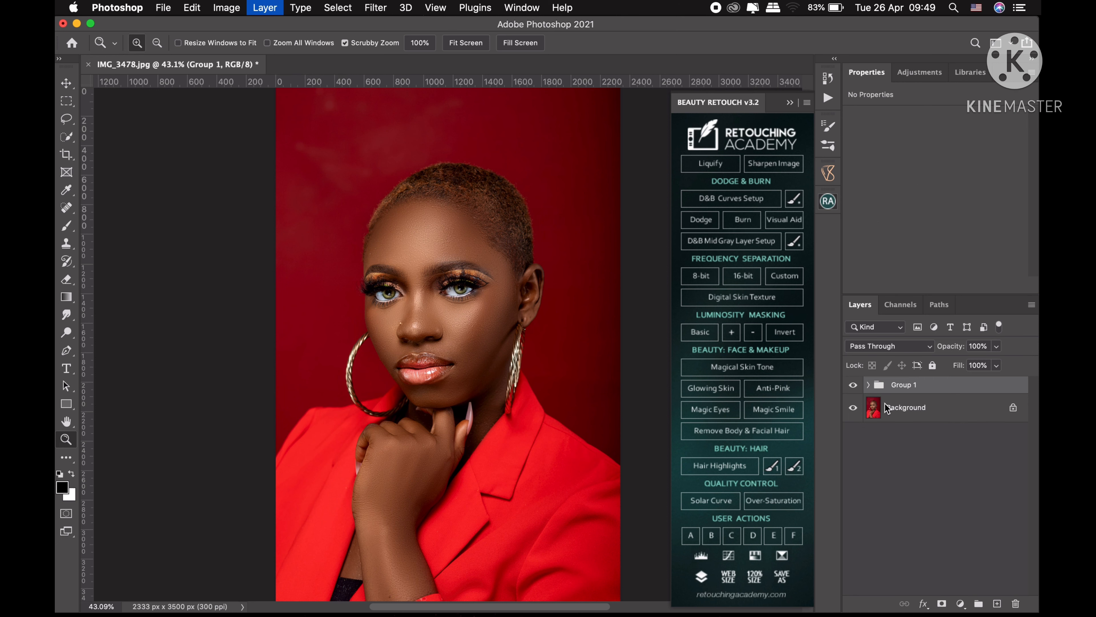
Step: Compare the portrait before and after retouching by hiding and showing the new layer group twice
{"action": "left_click", "coordinate": [852, 385]}
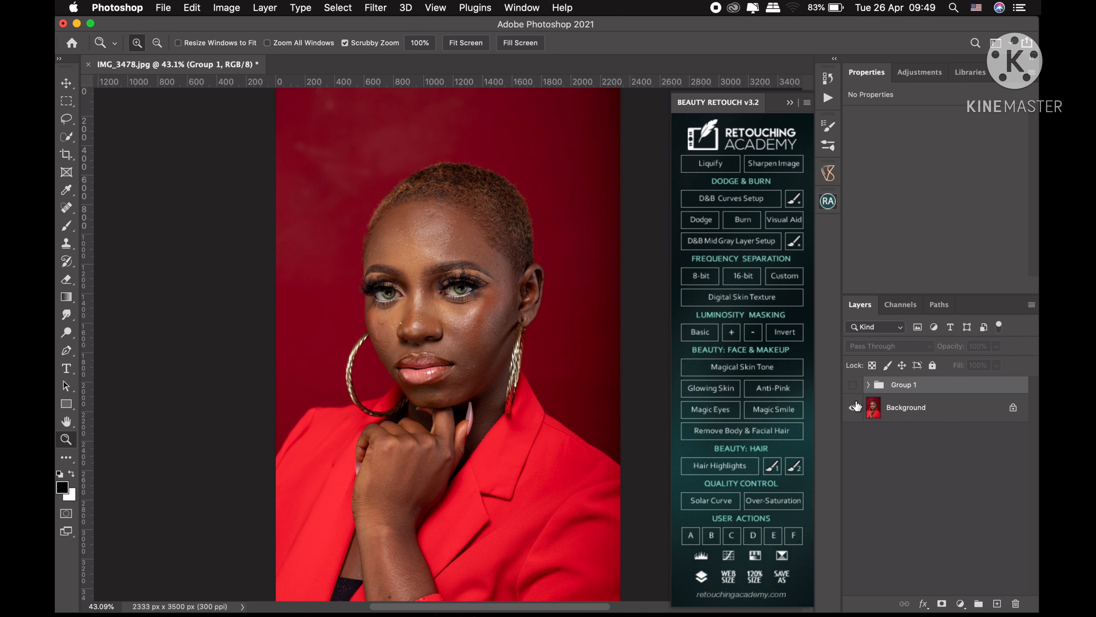
{"action": "left_click", "coordinate": [853, 385]}
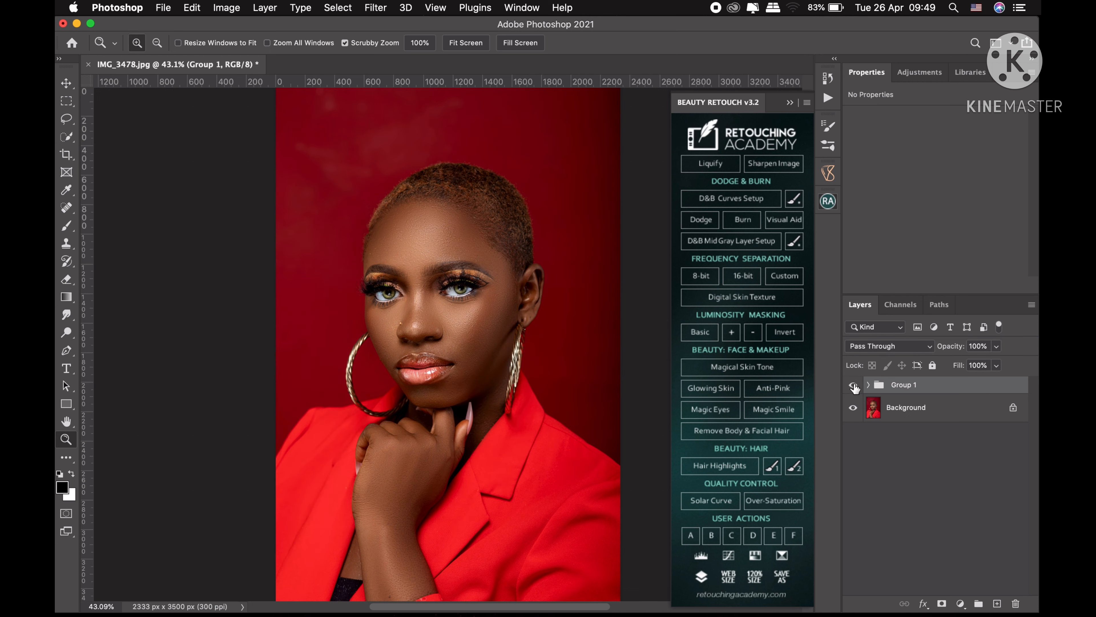
{"action": "left_click", "coordinate": [853, 385]}
{"action": "left_click", "coordinate": [853, 386]}
Step: Expand the retouching group and review its layers from the frequency separation at the base up to the sharpening layer
{"action": "left_click", "coordinate": [868, 386]}
{"action": "left_click_drag", "start_coordinate": [1034, 459], "coordinate": [1024, 601]}
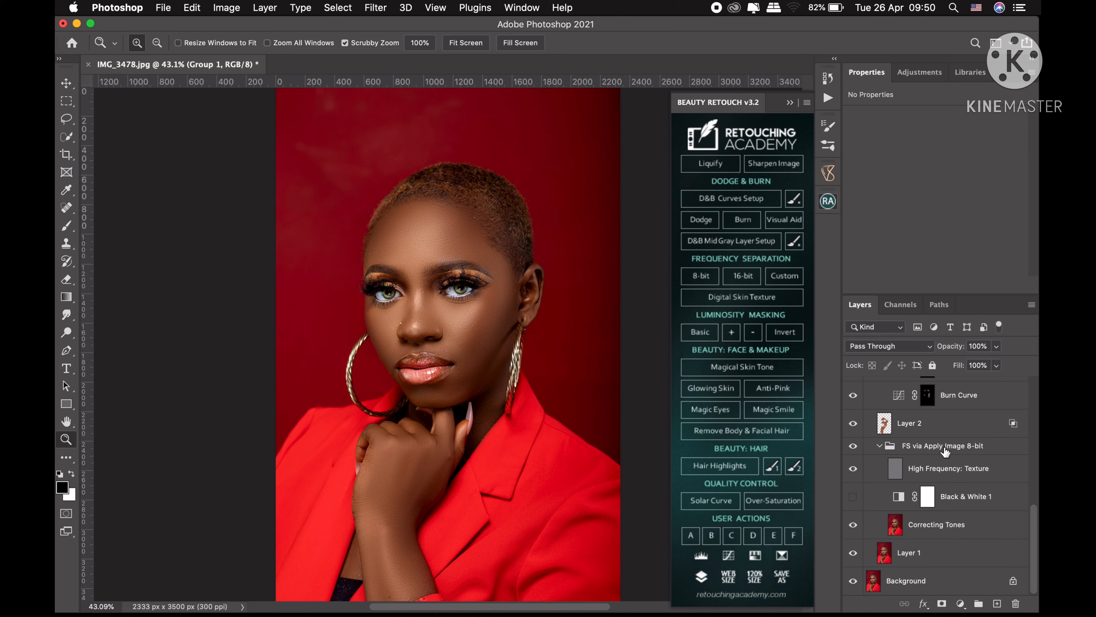
{"action": "scroll", "coordinate": [1032, 542], "scroll_direction": "up", "scroll_amount": 2}
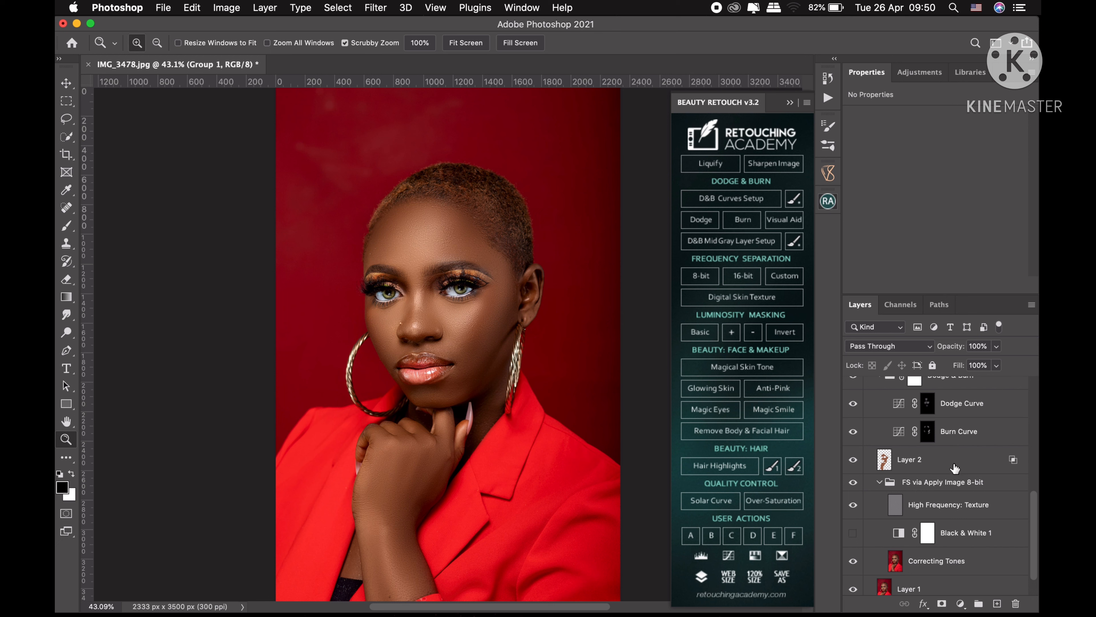
{"action": "left_click_drag", "start_coordinate": [1038, 514], "coordinate": [1040, 488]}
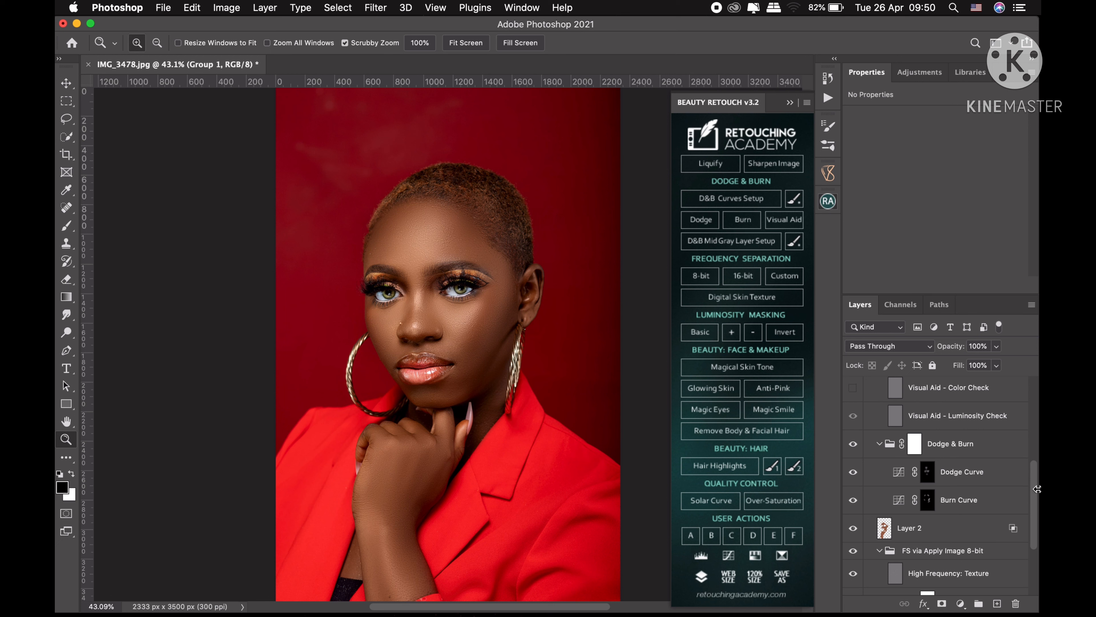
{"action": "left_click_drag", "start_coordinate": [1038, 487], "coordinate": [1031, 437]}
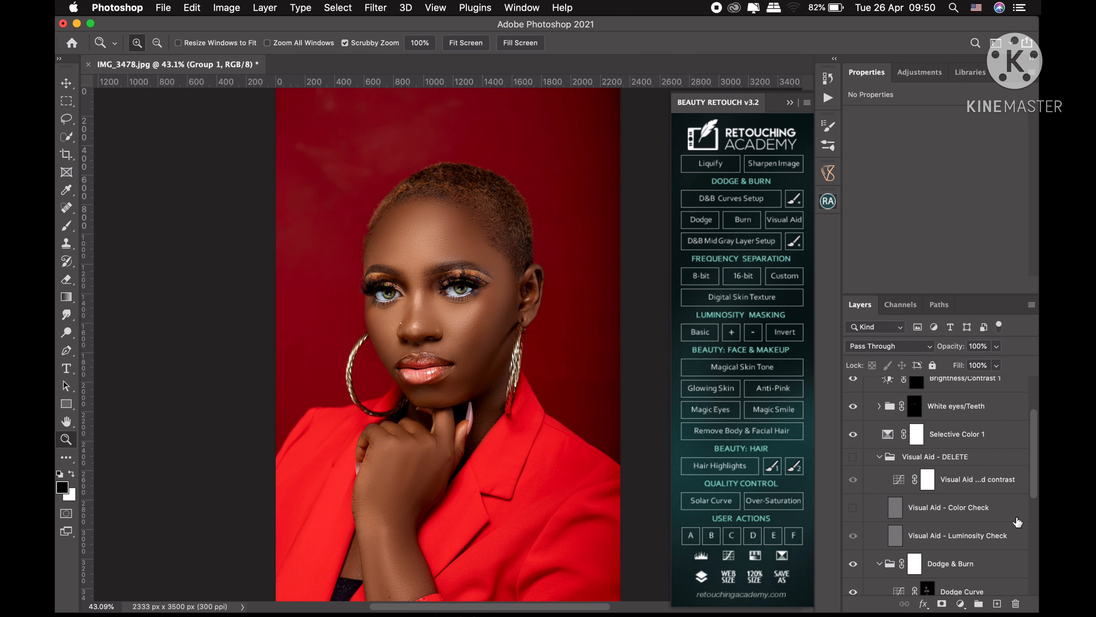
{"action": "left_click_drag", "start_coordinate": [1038, 492], "coordinate": [1039, 424]}
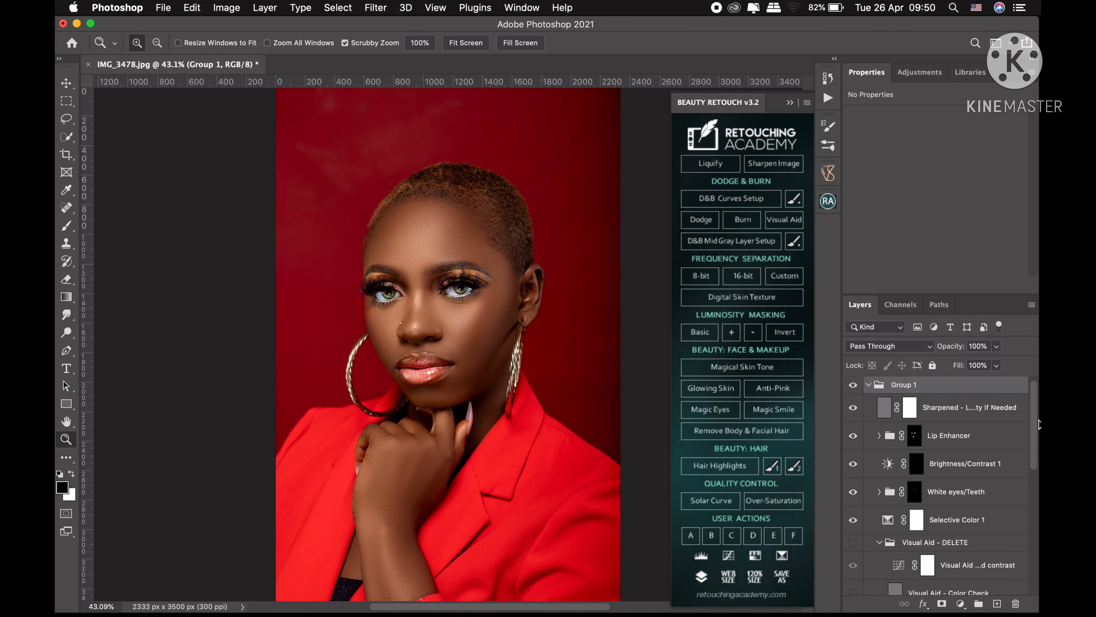
{"action": "scroll", "coordinate": [952, 522], "scroll_direction": "down", "scroll_amount": 1}
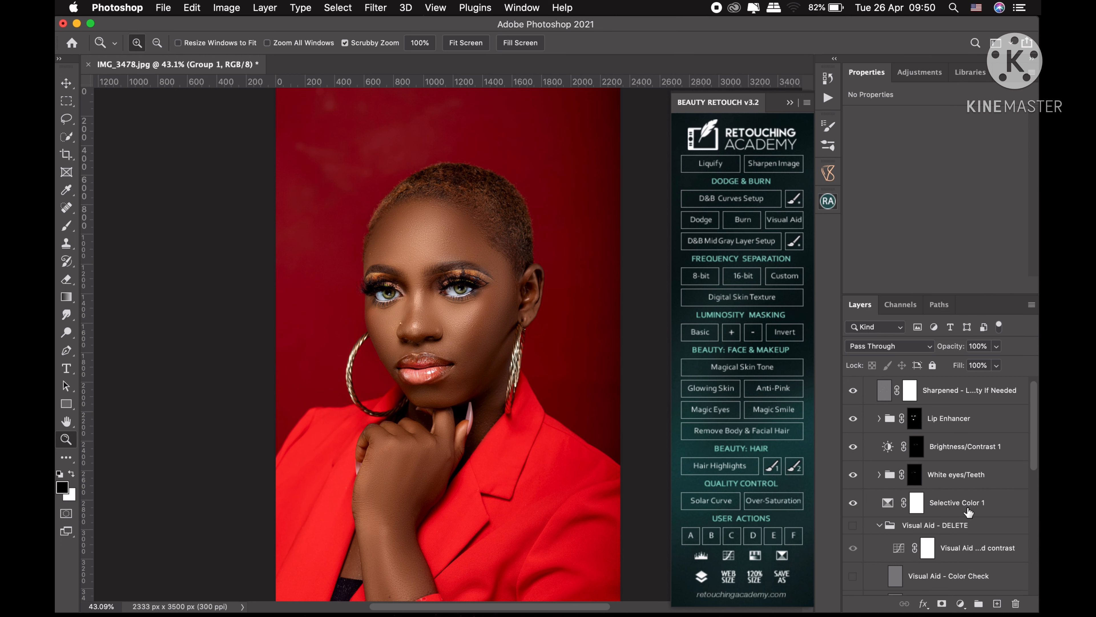